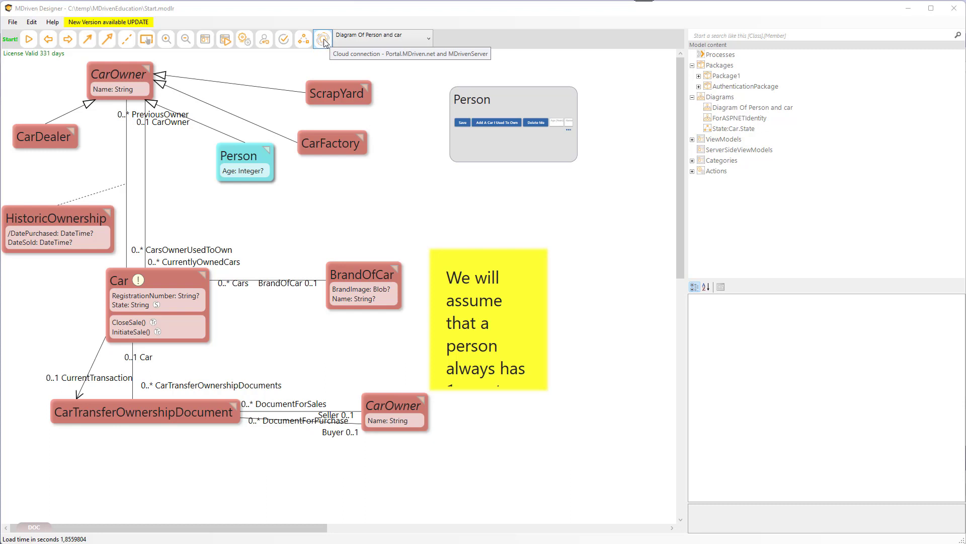
# Open the System prototyper and start the system with XML persistence.
pyautogui.click(29, 40)
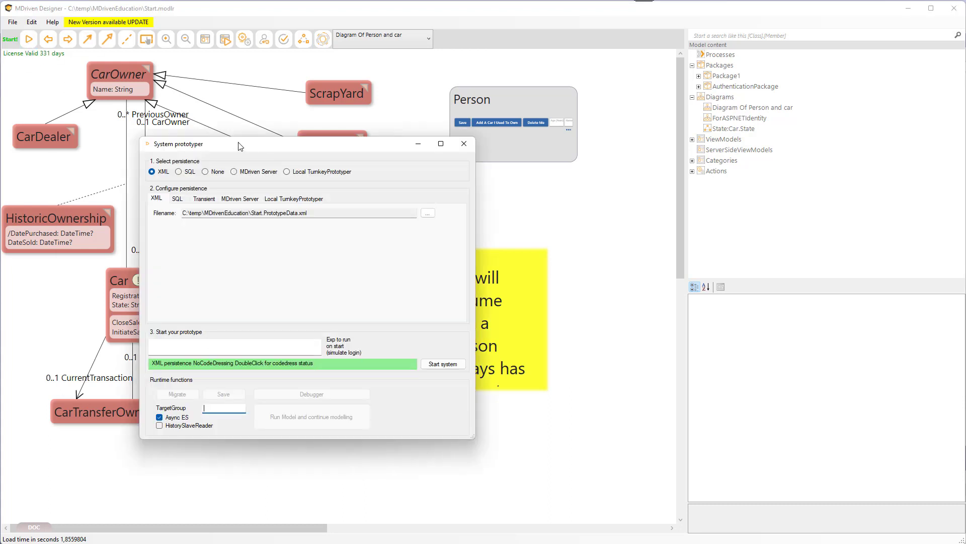
pyautogui.moveTo(241, 146); pyautogui.dragTo(207, 138)
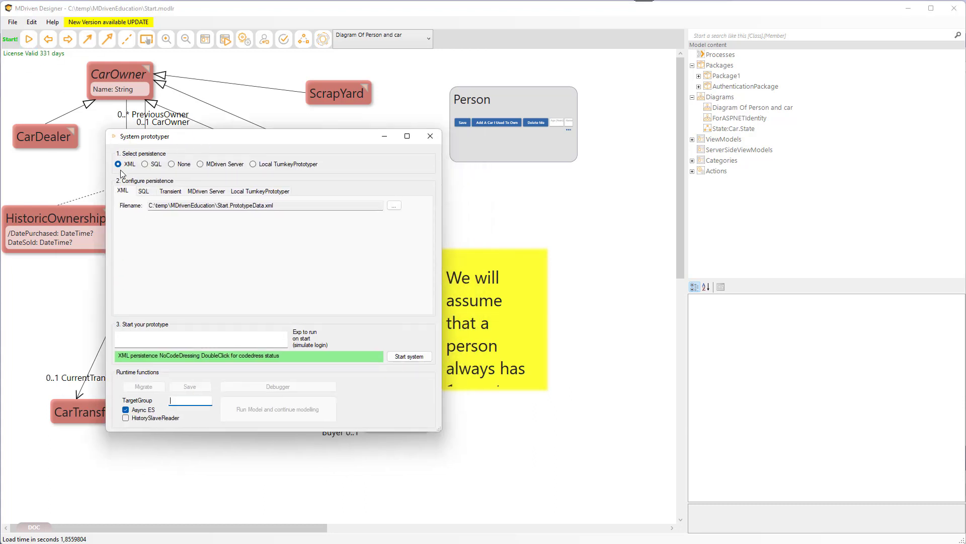
pyautogui.click(410, 357)
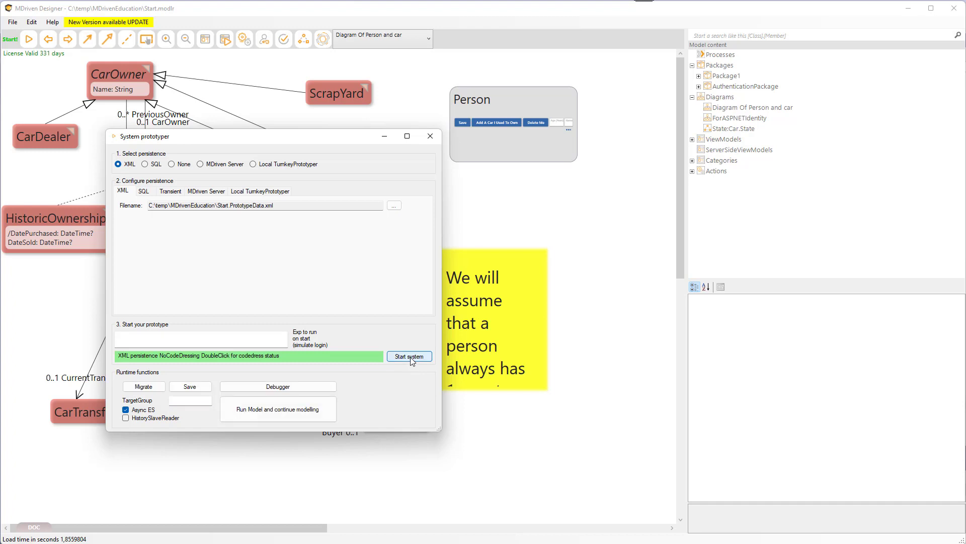
# Switch persistence to Local TurnkeyPrototyper and (re)start the MDriven Turnkey Core.
pyautogui.click(280, 166)
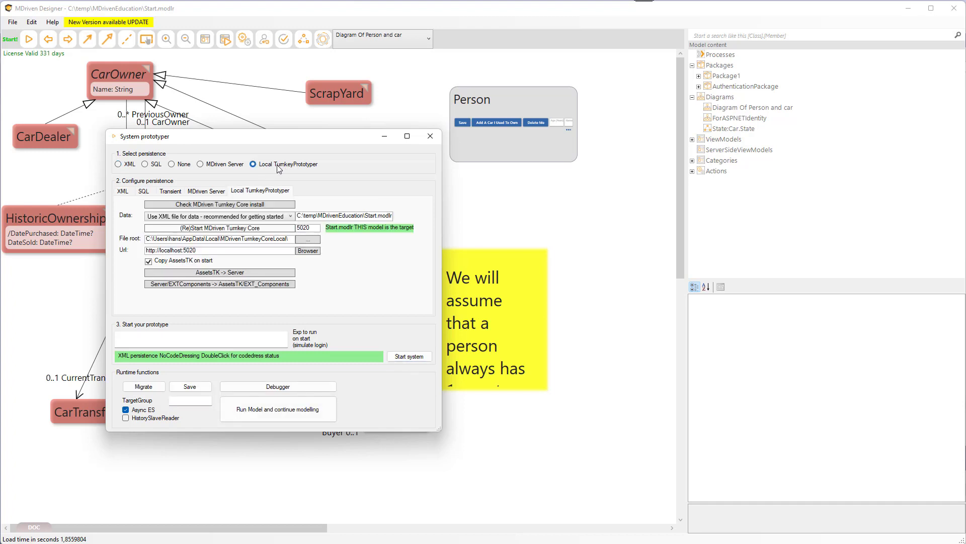
pyautogui.click(224, 229)
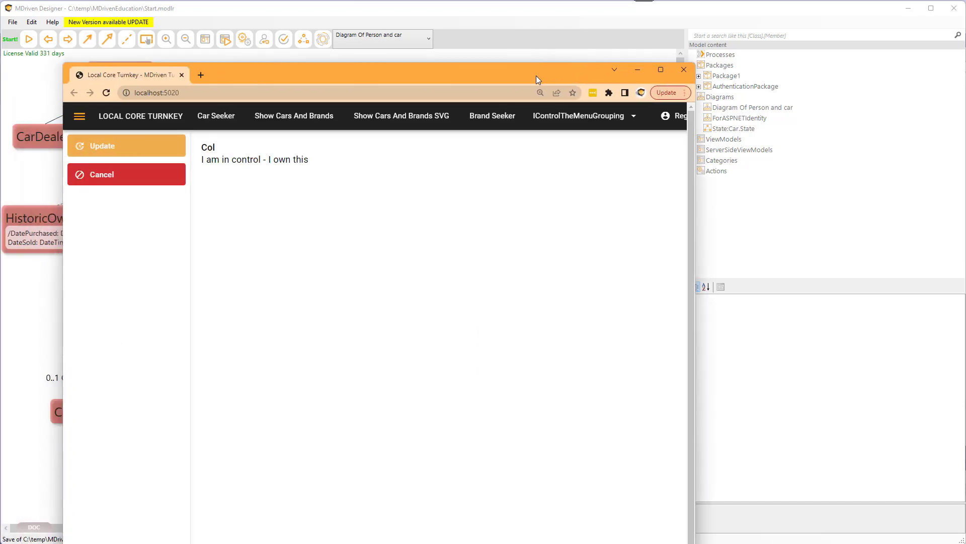
# Log in to the local Turnkey web app with the prefilled account e-mail and password.
pyautogui.moveTo(482, 63); pyautogui.dragTo(453, 150)
pyautogui.click(231, 200)
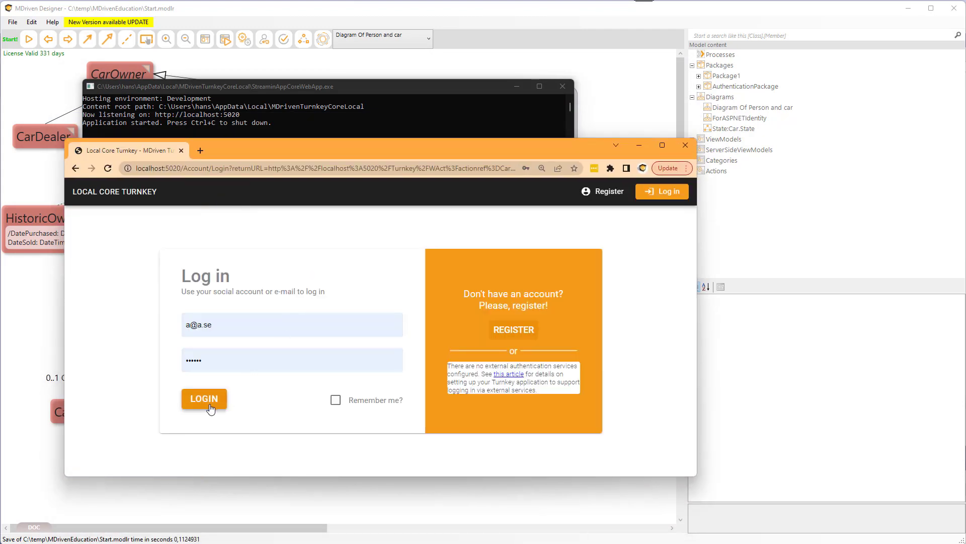
pyautogui.click(224, 397)
pyautogui.click(459, 313)
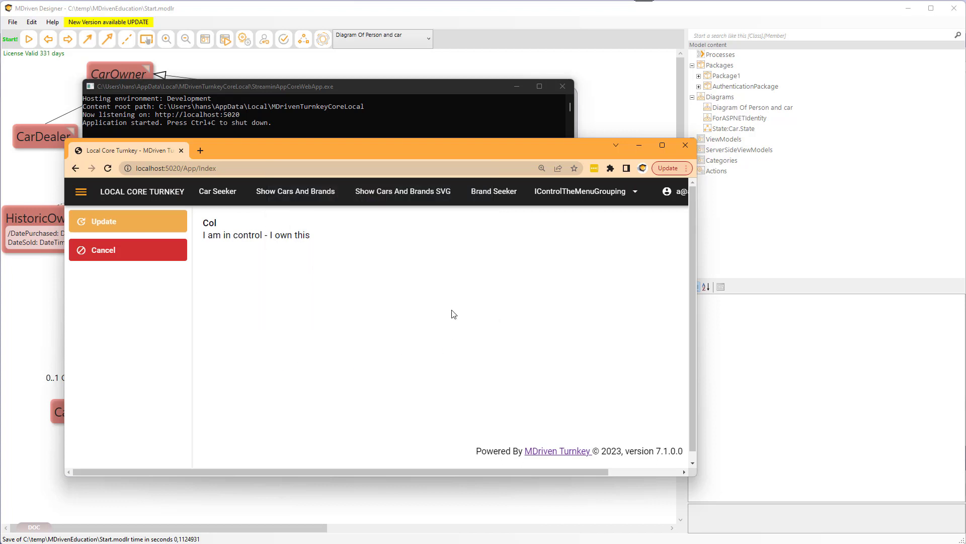
# Open Car Seeker and run an empty search to list all cars.
pyautogui.click(217, 195)
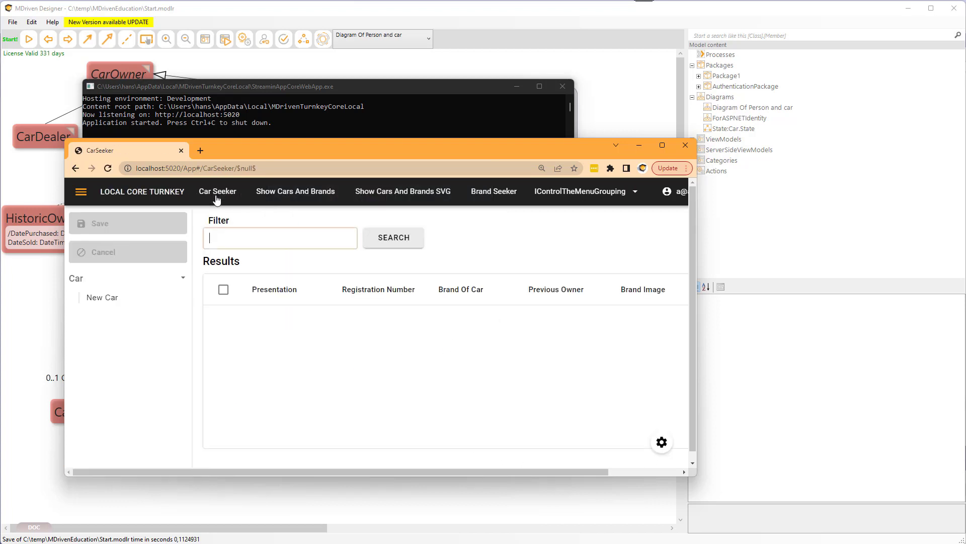
pyautogui.click(385, 247)
pyautogui.scroll(-1, 342, 347)
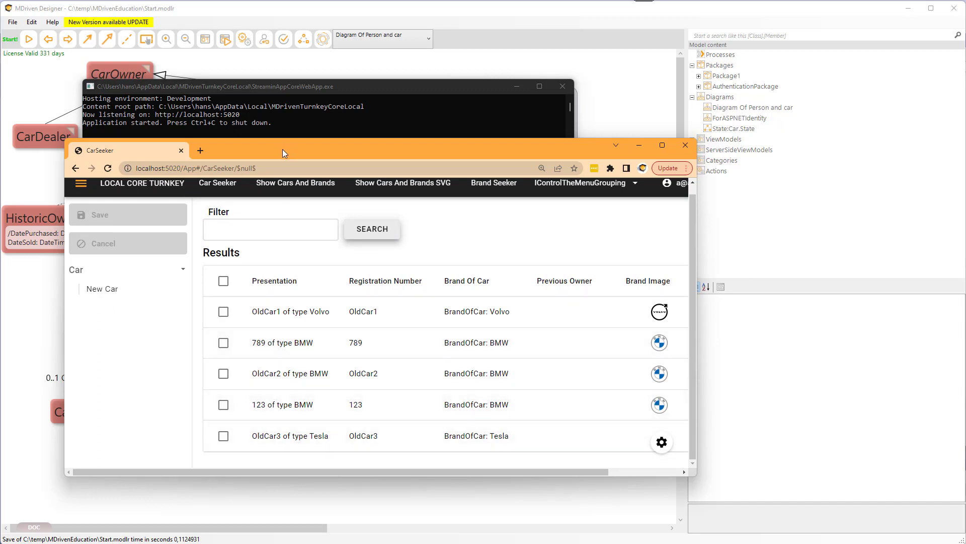
# Copy the data folder path from the prototyper and open that folder in File Explorer.
pyautogui.moveTo(282, 149); pyautogui.dragTo(300, 184)
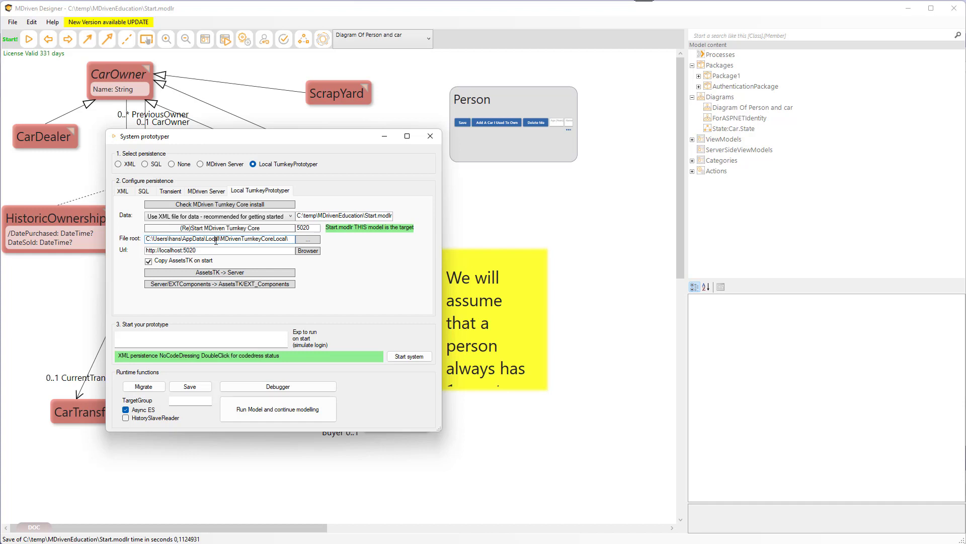
pyautogui.click(312, 215)
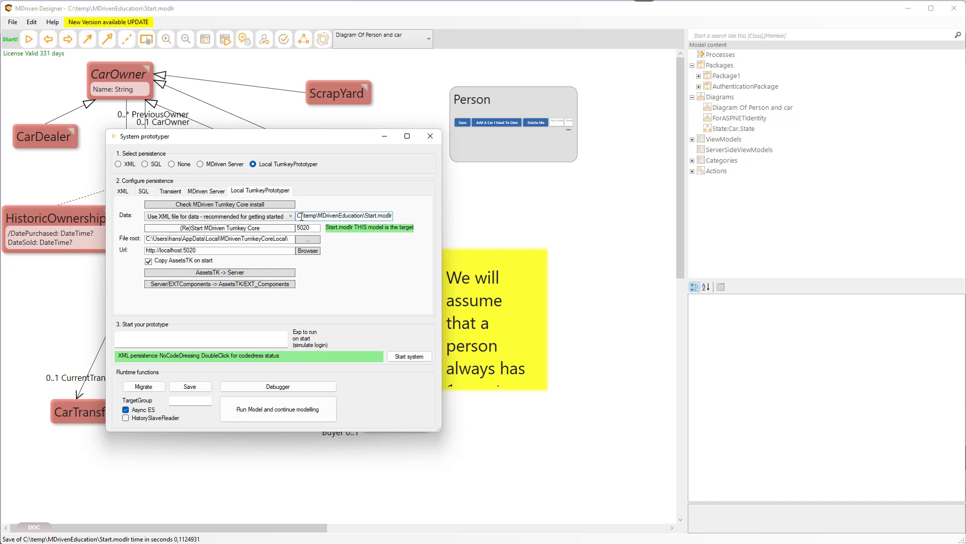
pyautogui.moveTo(302, 216); pyautogui.dragTo(366, 217)
pyautogui.hotkey('ctrl', 'c')
pyautogui.press('super')
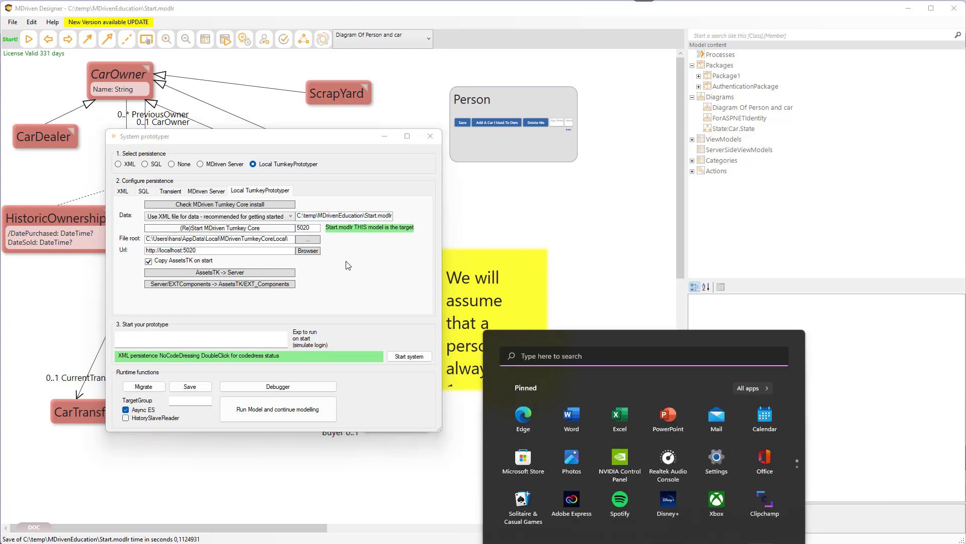
pyautogui.hotkey('ctrl', 'v')
pyautogui.press('Return')
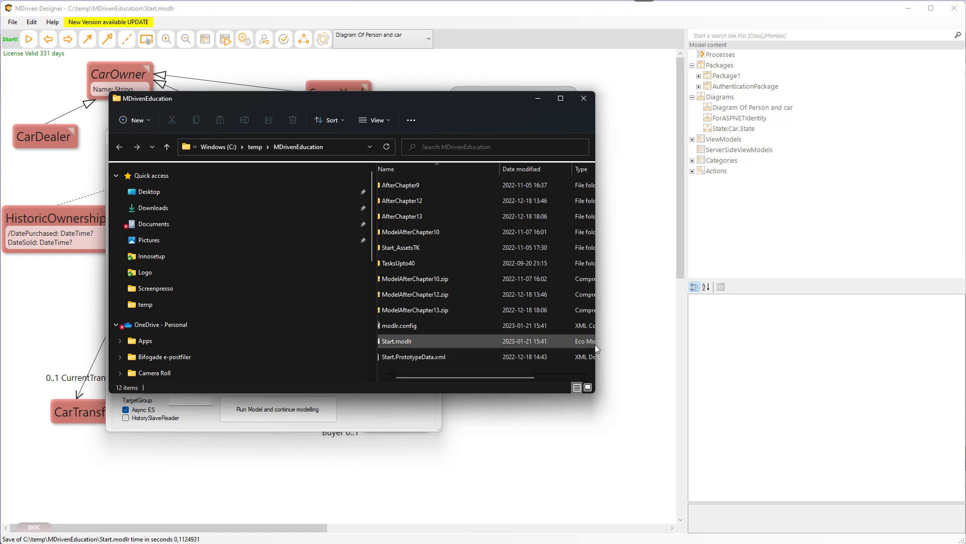
# Widen the Explorer window and open Start.PrototypeData.xml in Notepad.
pyautogui.moveTo(596, 343); pyautogui.dragTo(797, 343)
pyautogui.click(440, 356)
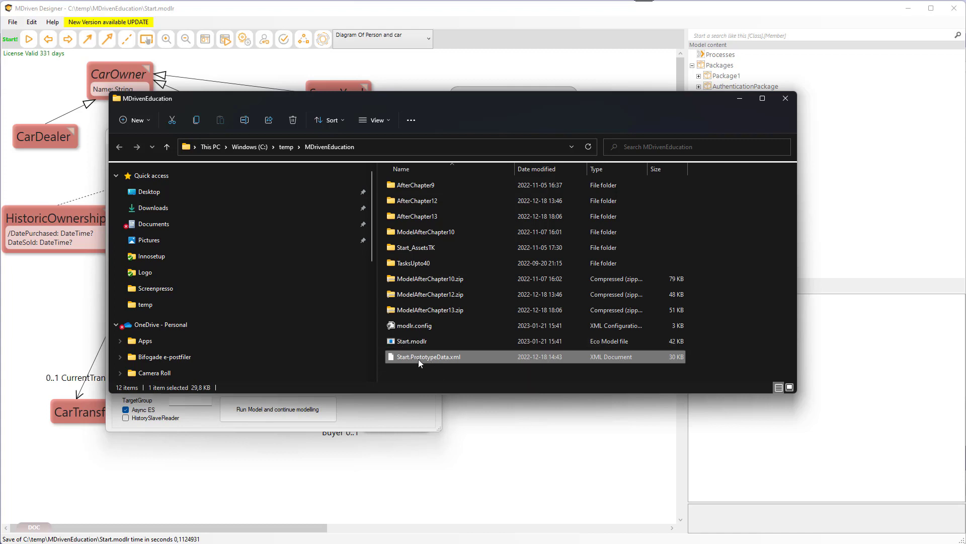
pyautogui.rightClick(445, 358)
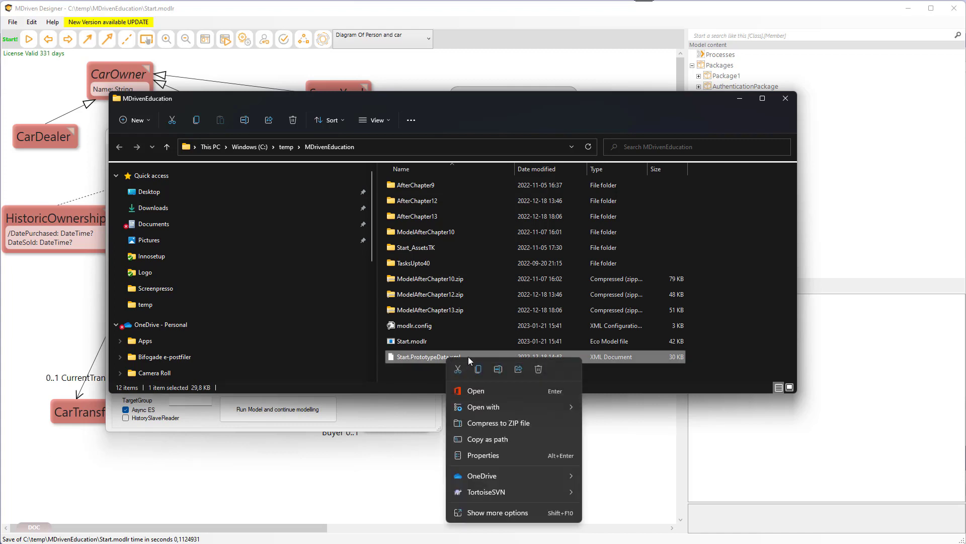
pyautogui.moveTo(497, 406)
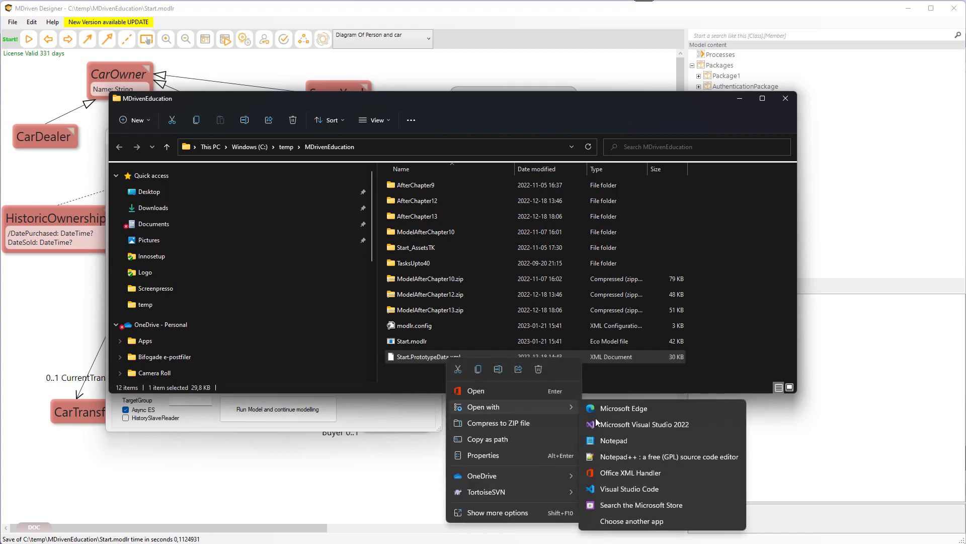
pyautogui.click(623, 443)
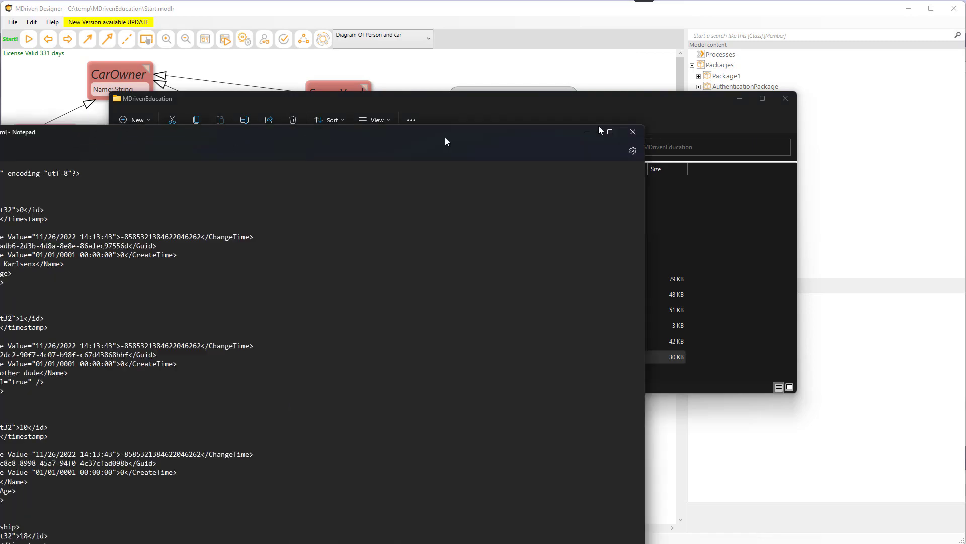
# Browse the prototype data XML, including the stored BrandImage data, and close Notepad.
pyautogui.moveTo(444, 137); pyautogui.dragTo(690, 85)
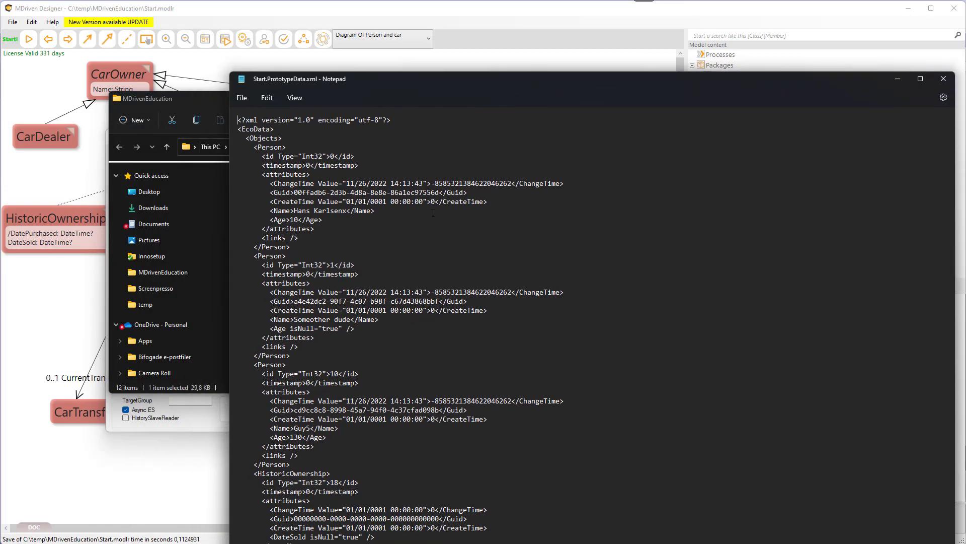
pyautogui.scroll(-20, 433, 213)
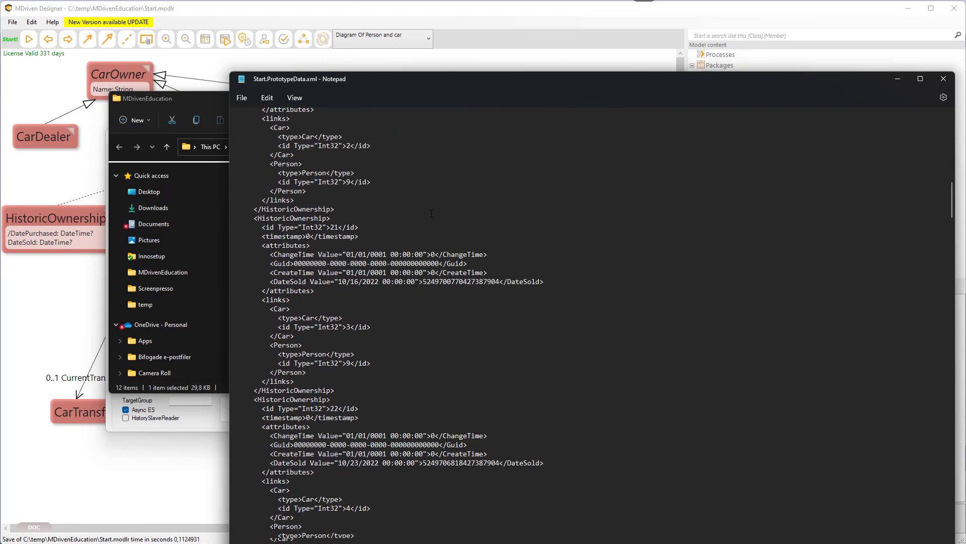
pyautogui.scroll(-20, 431, 213)
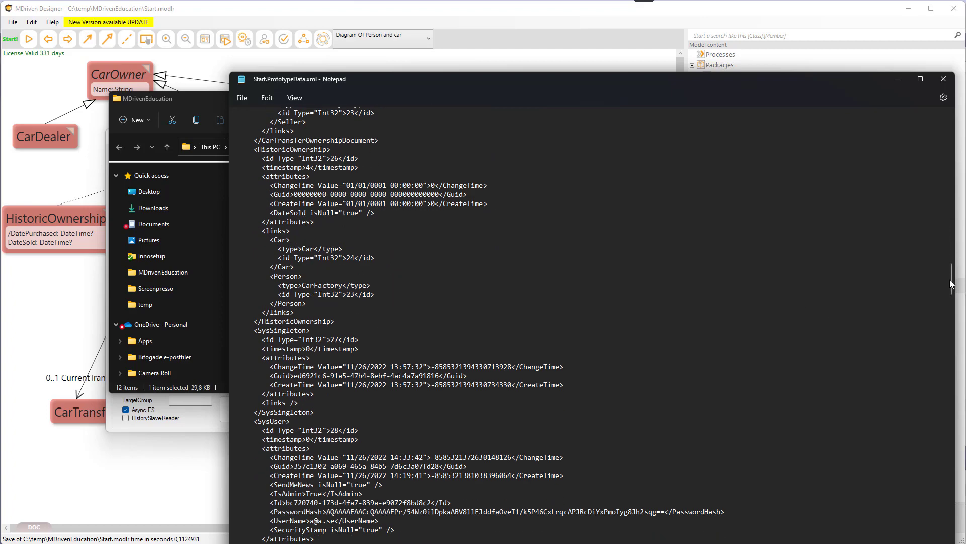
pyautogui.moveTo(952, 283); pyautogui.dragTo(942, 360)
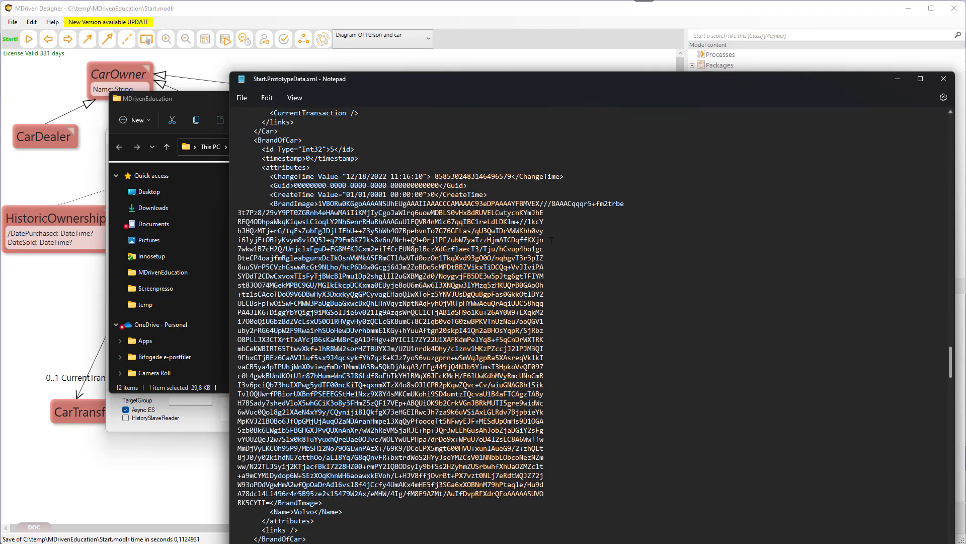
pyautogui.moveTo(319, 203); pyautogui.dragTo(541, 494)
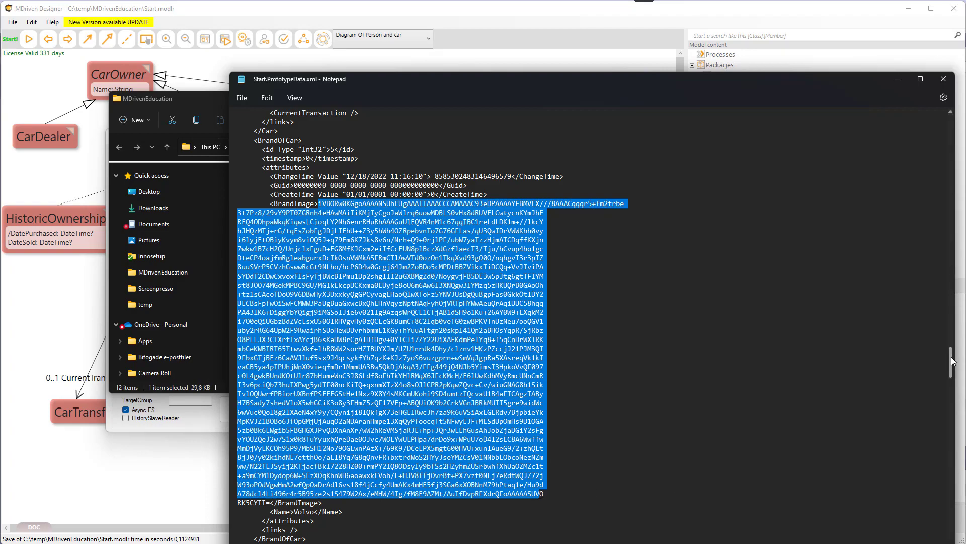
pyautogui.moveTo(952, 360); pyautogui.dragTo(941, 516)
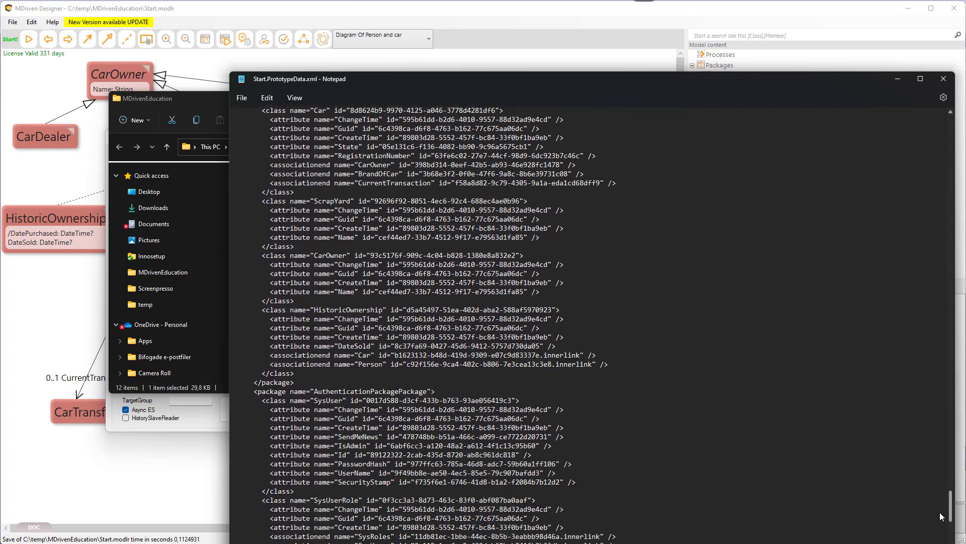
pyautogui.click(943, 78)
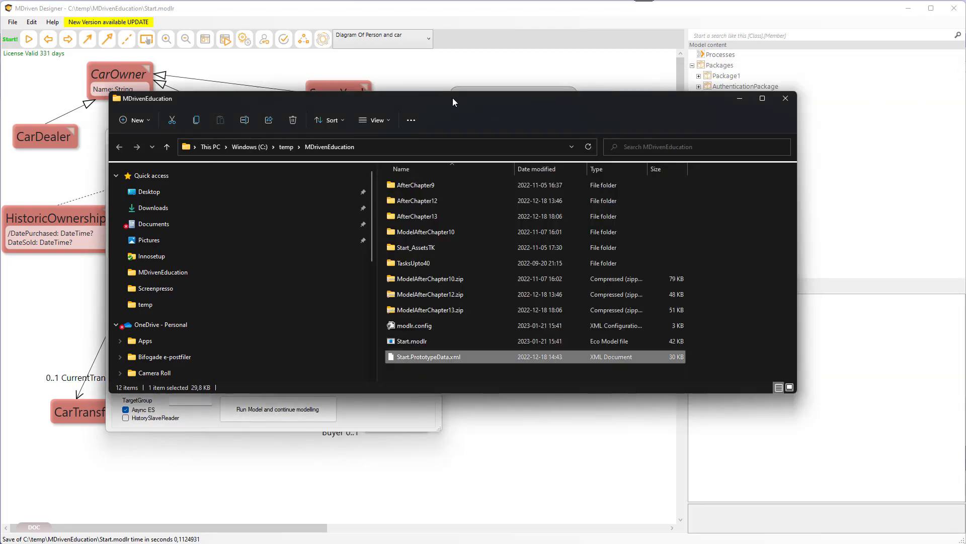
# Move Explorer aside and close the Turnkey browser window and the System prototyper dialog.
pyautogui.moveTo(431, 106); pyautogui.dragTo(0, 308)
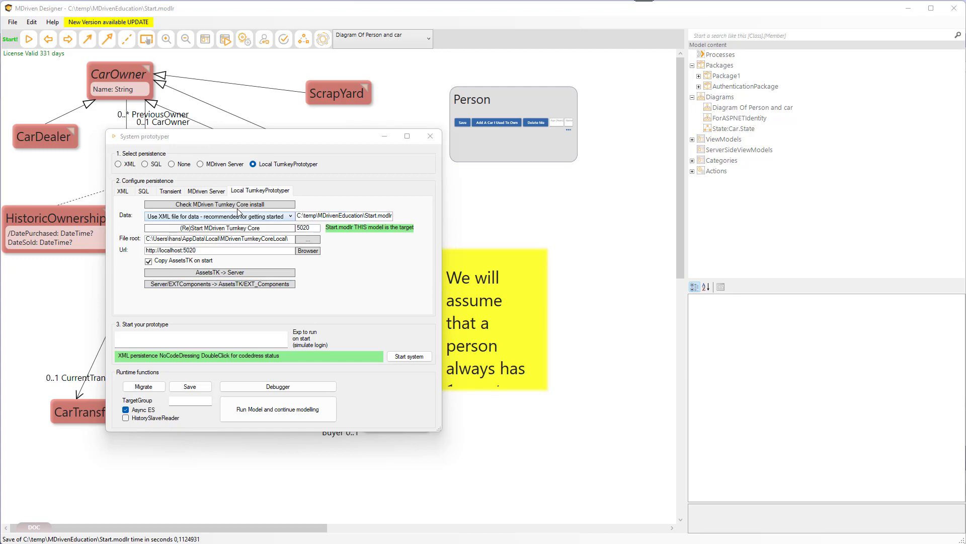
pyautogui.hotkey('alt', 'Tab')
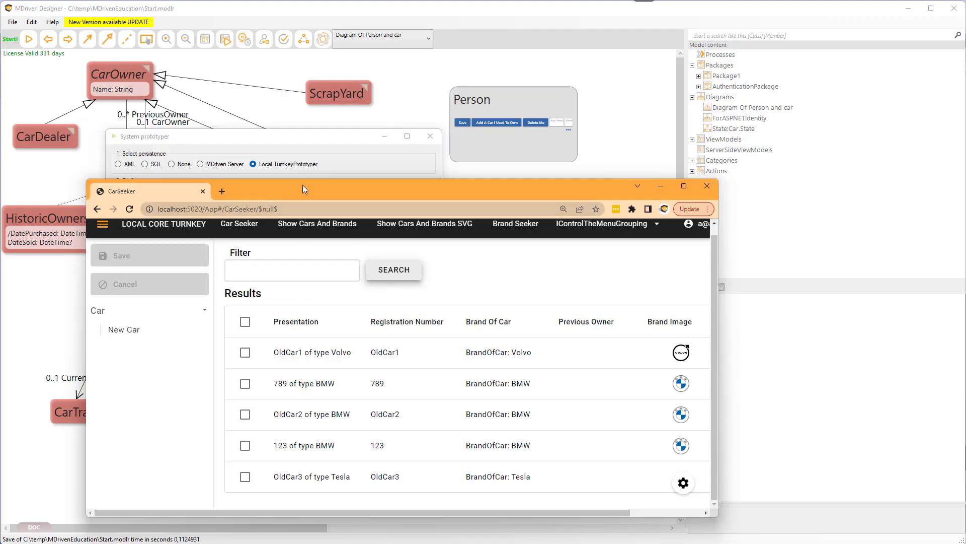
pyautogui.moveTo(303, 188); pyautogui.dragTo(420, 191)
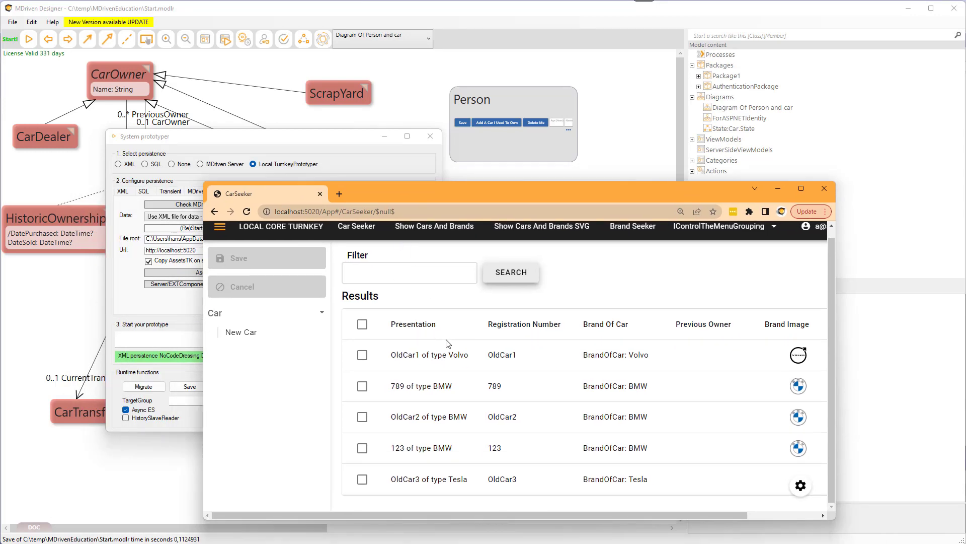
pyautogui.click(824, 189)
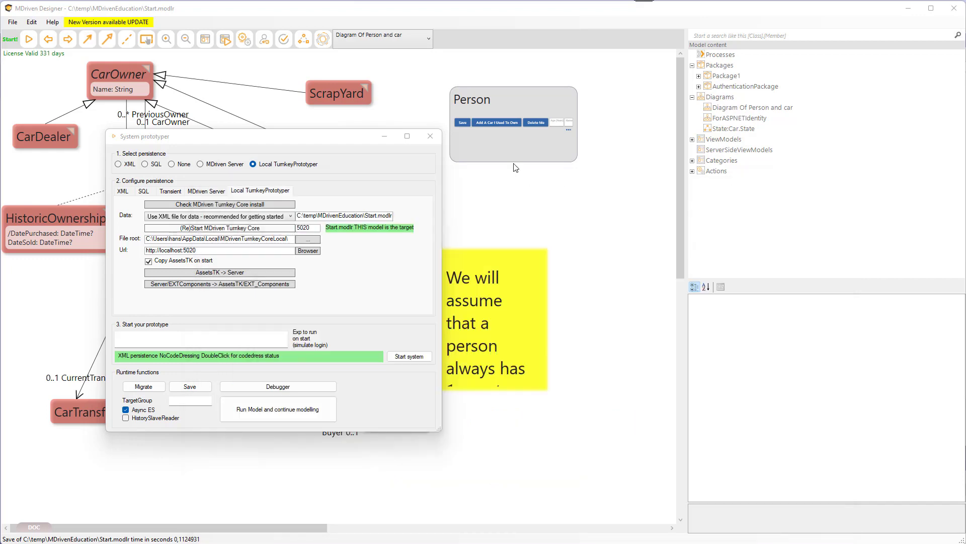
pyautogui.click(431, 137)
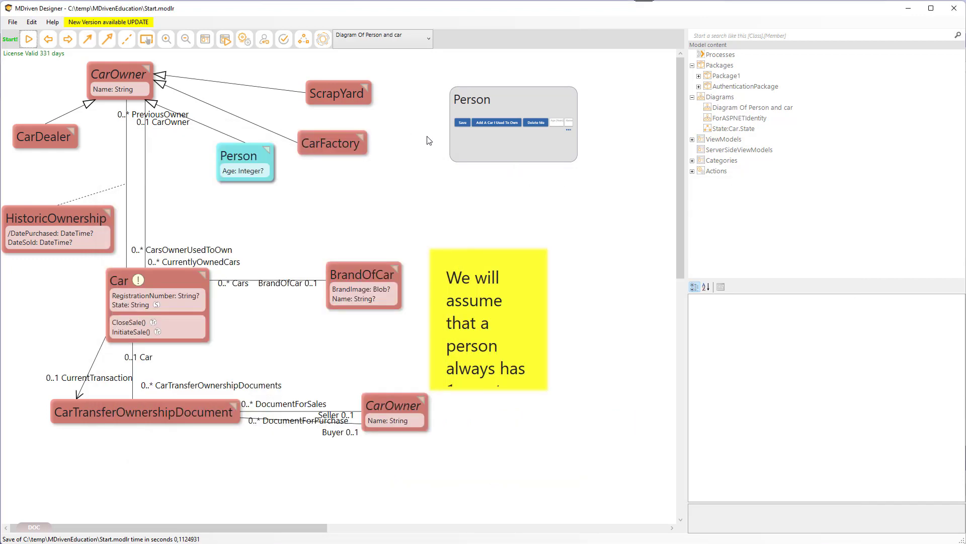
# Open the Cloud connection dialog and download the latest local server and Turnkey versions.
pyautogui.click(323, 40)
pyautogui.moveTo(294, 86); pyautogui.dragTo(295, 65)
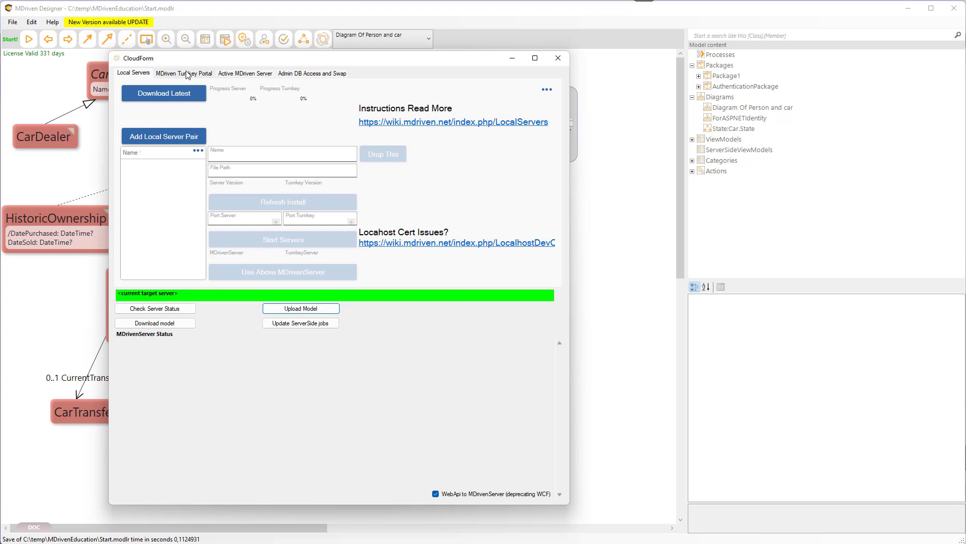
pyautogui.moveTo(193, 58); pyautogui.dragTo(187, 45)
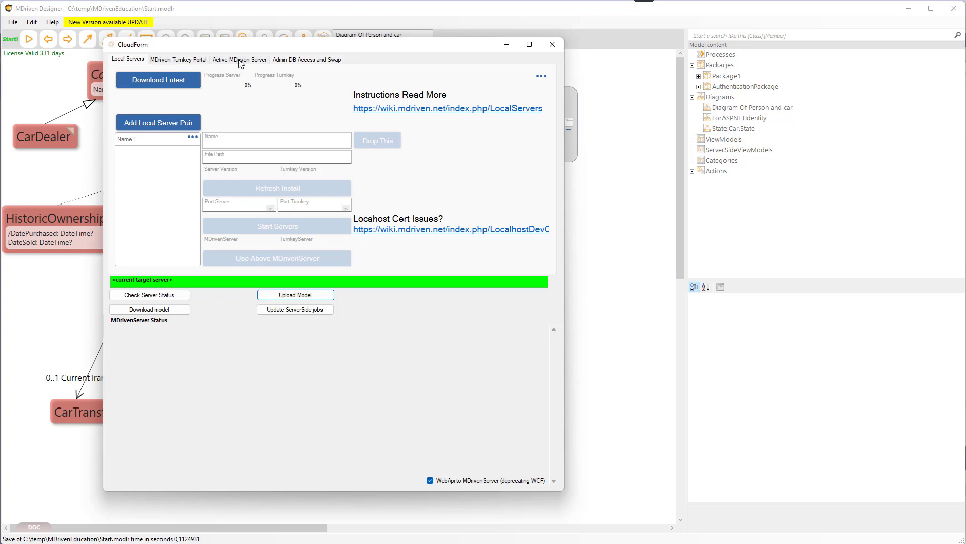
pyautogui.click(151, 83)
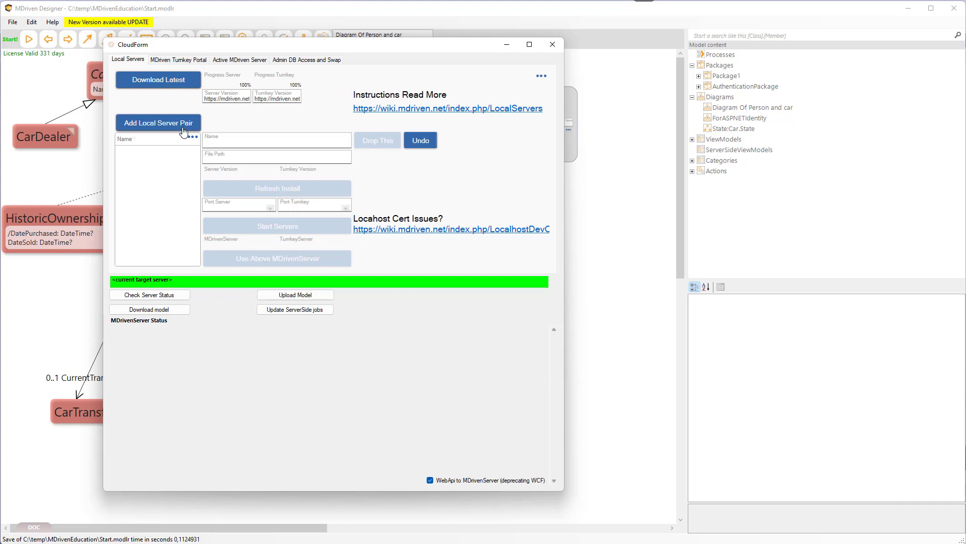
# Add a local server pair, select Server1, and refresh its install.
pyautogui.click(183, 129)
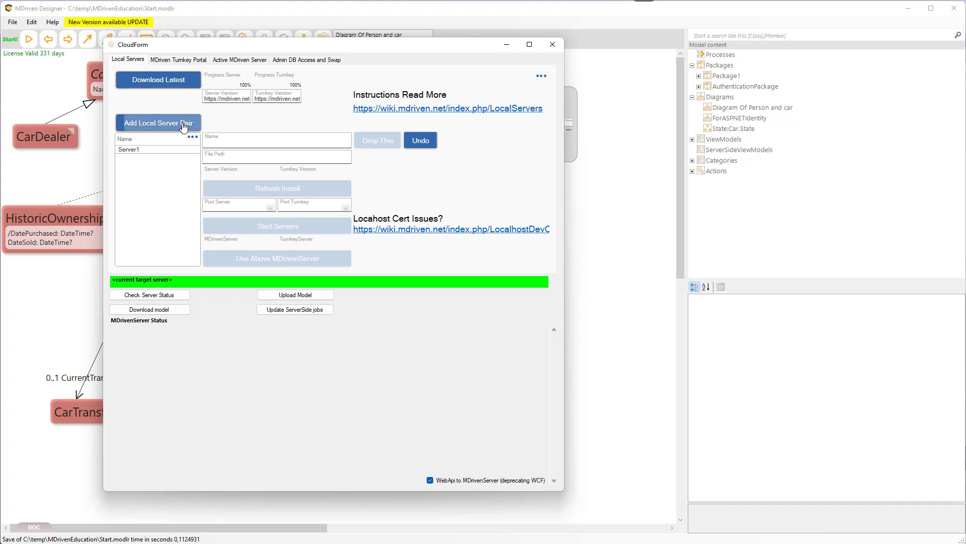
pyautogui.click(146, 151)
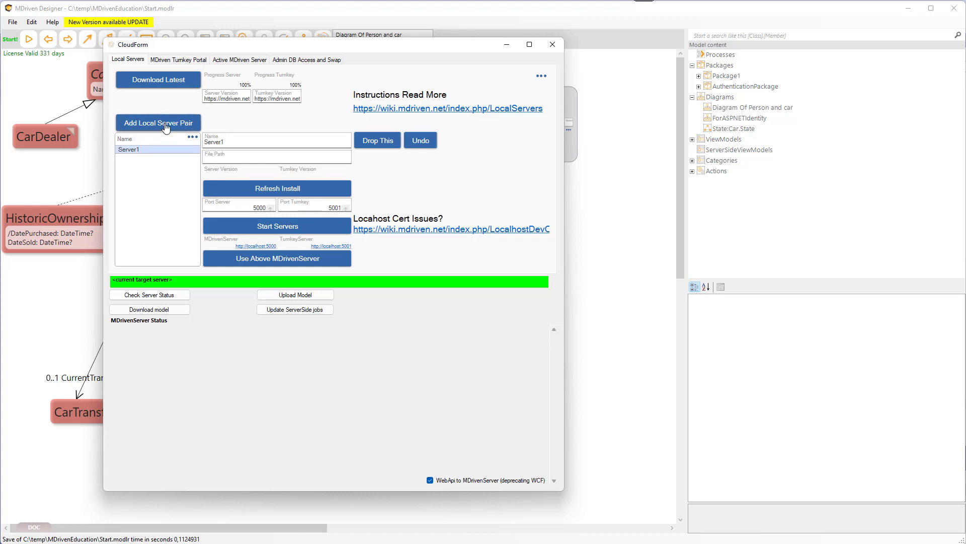
pyautogui.click(233, 143)
pyautogui.click(284, 191)
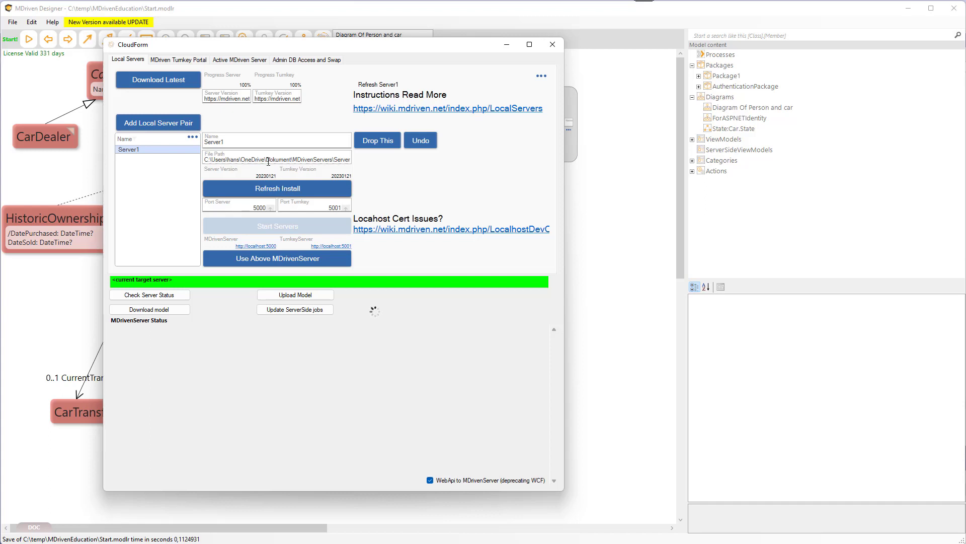
# Select the Server1 file path text to inspect where the server pair is installed.
pyautogui.moveTo(278, 160); pyautogui.dragTo(224, 160)
pyautogui.click(209, 161)
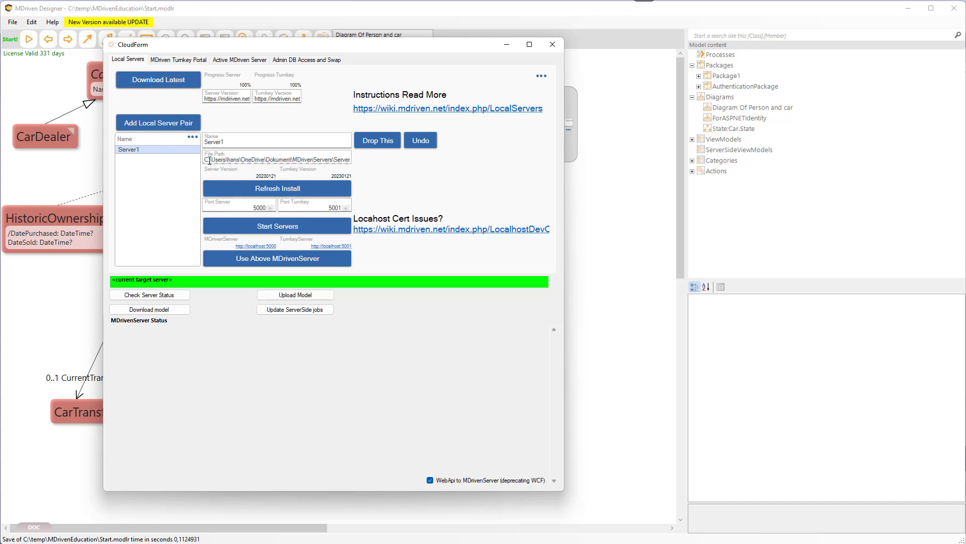
pyautogui.doubleClick(307, 160)
pyautogui.click(315, 161)
pyautogui.click(204, 160)
pyautogui.moveTo(204, 160); pyautogui.dragTo(329, 160)
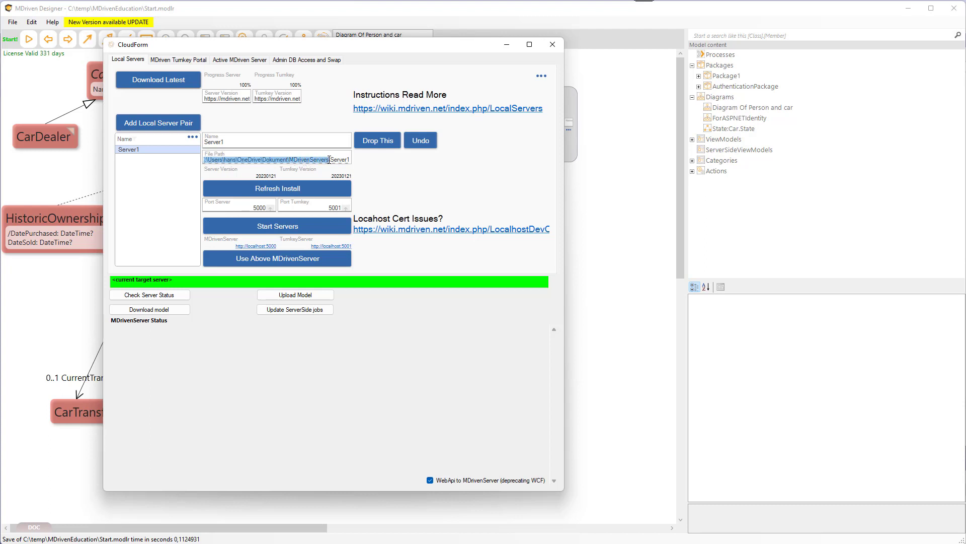
pyautogui.press('super+Tab')
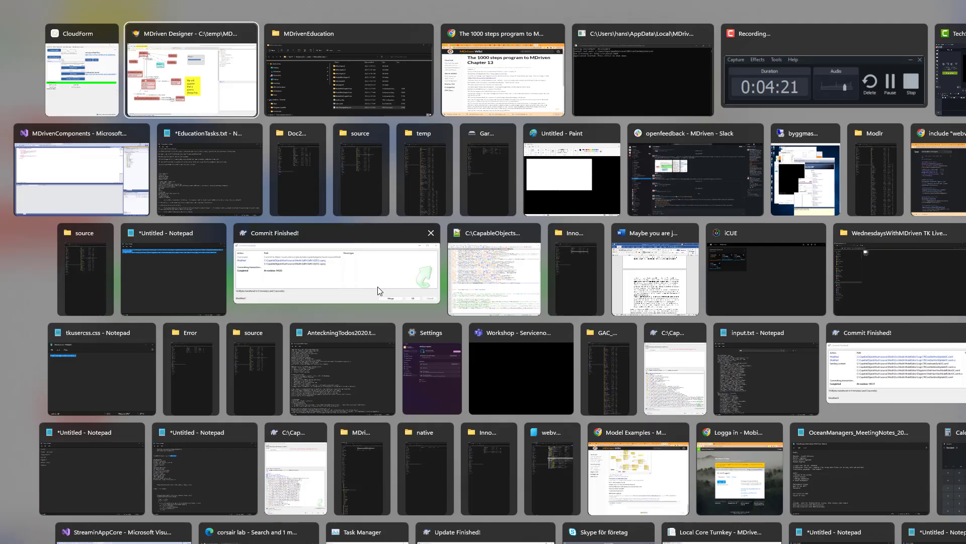
pyautogui.press('Escape')
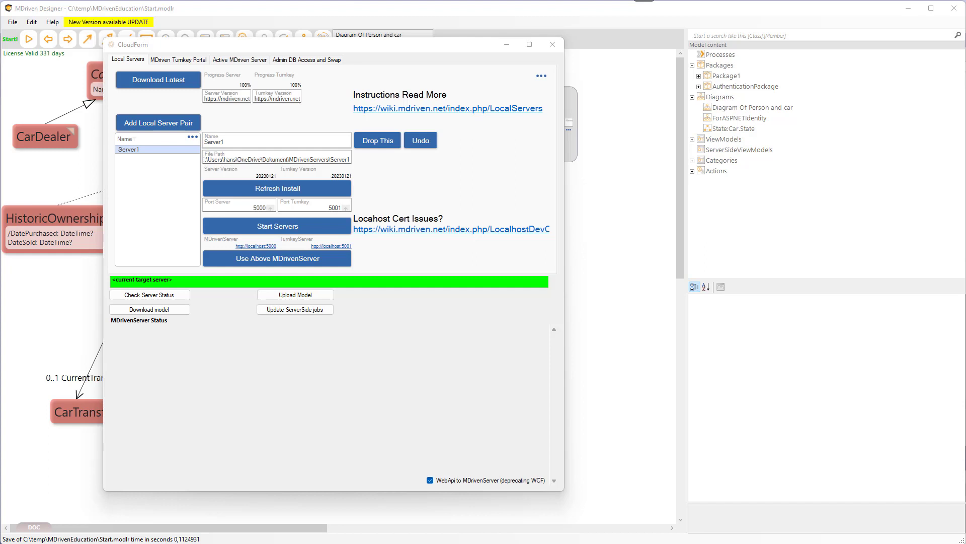
# Bring Explorer to the MDrivenServers folder and examine its server folder and core zip files.
pyautogui.moveTo(0, 188); pyautogui.dragTo(434, 132)
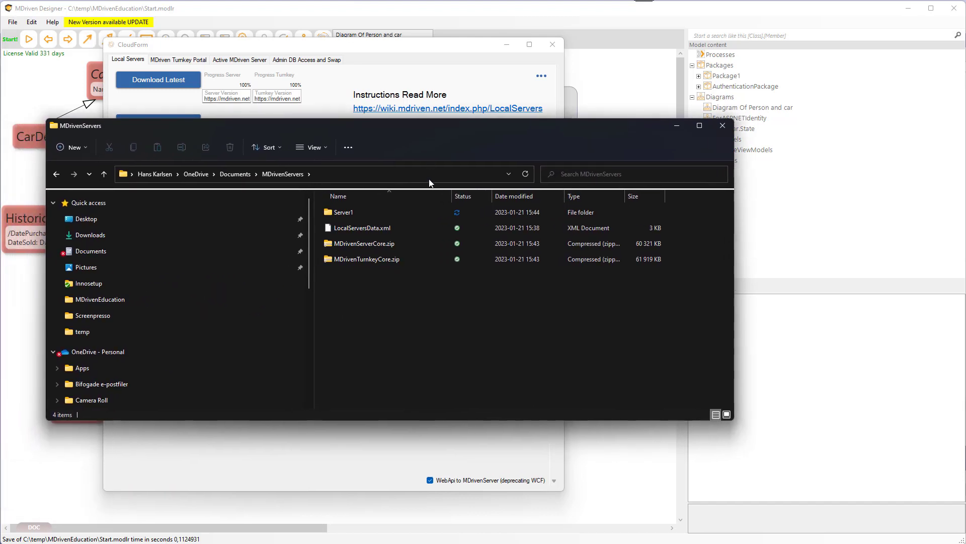
pyautogui.click(326, 176)
pyautogui.click(334, 171)
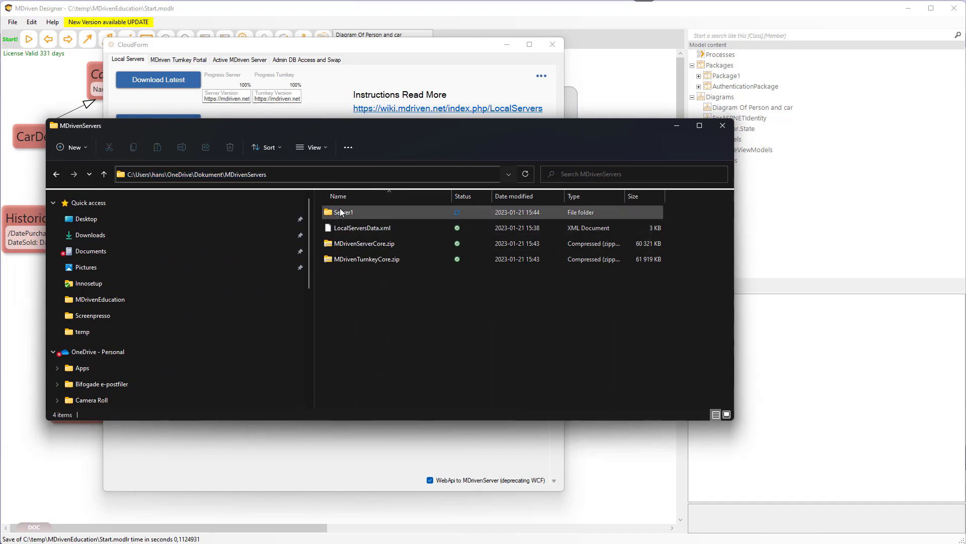
pyautogui.moveTo(340, 213); pyautogui.dragTo(381, 116)
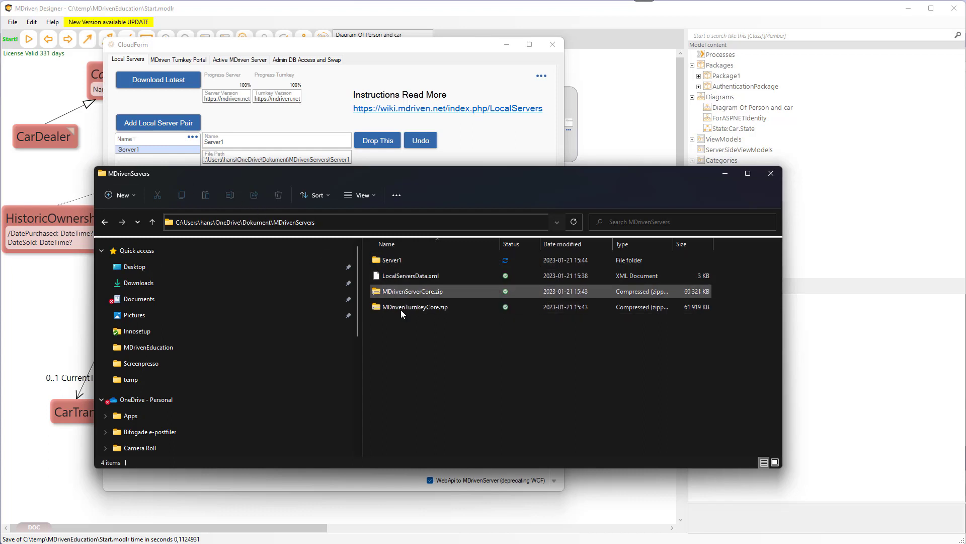
pyautogui.click(398, 295)
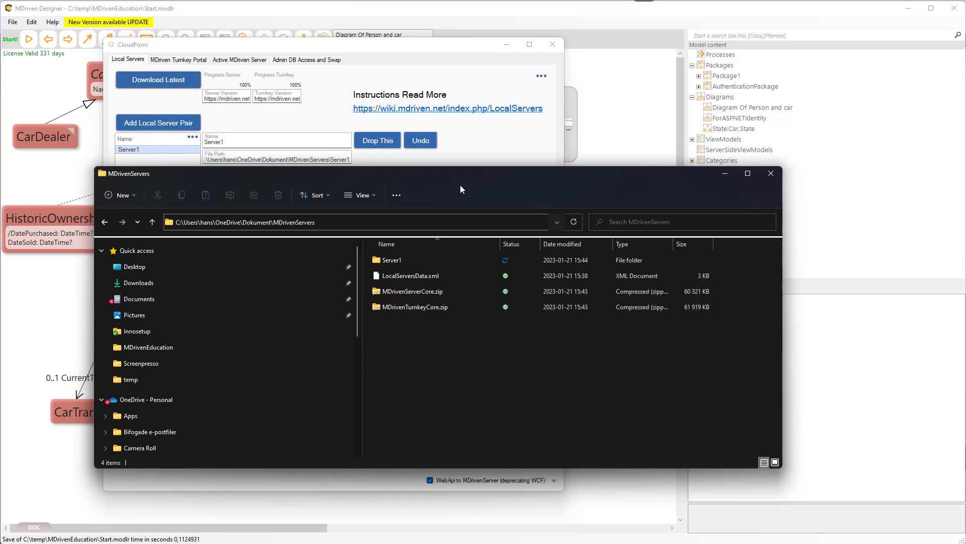
pyautogui.moveTo(460, 176); pyautogui.dragTo(400, 246)
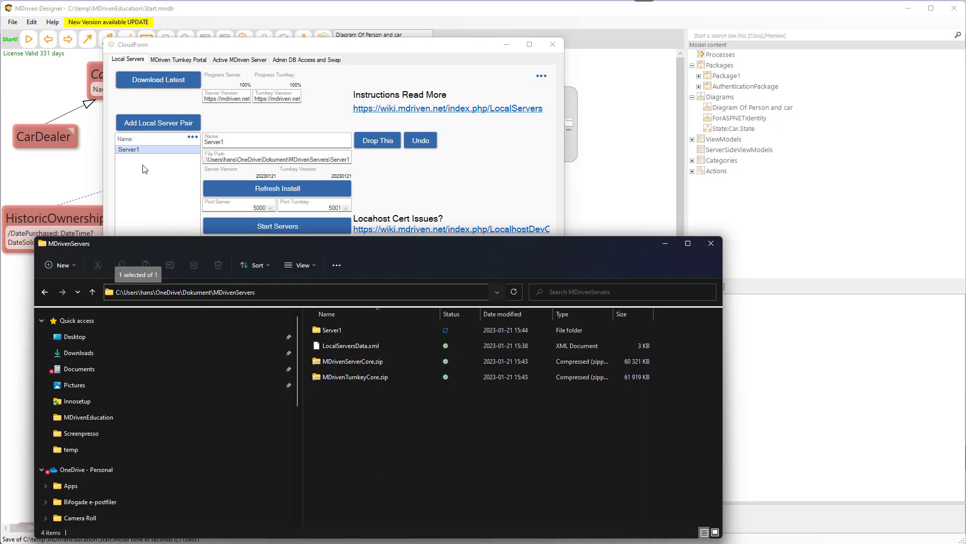
# Add a second local server pair, select Server2, and refresh its install.
pyautogui.click(153, 129)
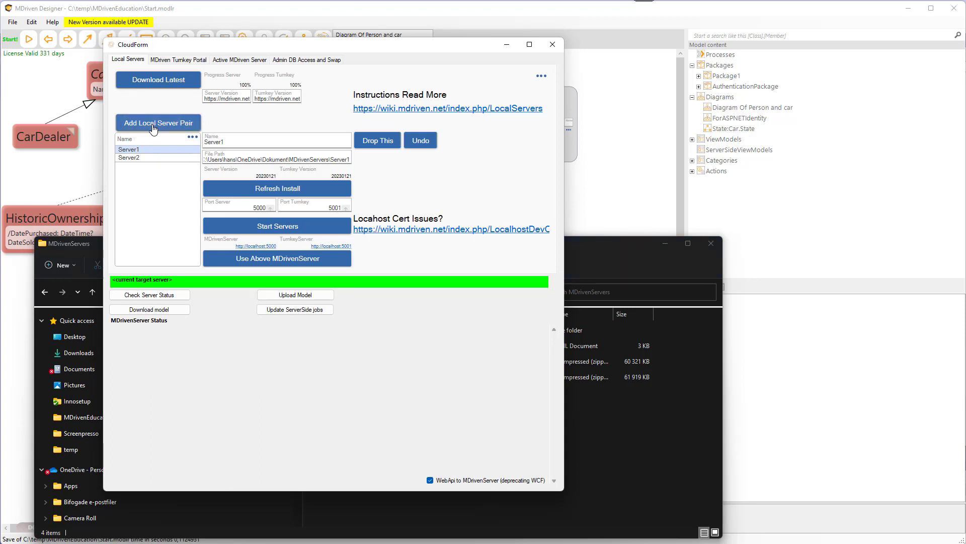
pyautogui.click(139, 159)
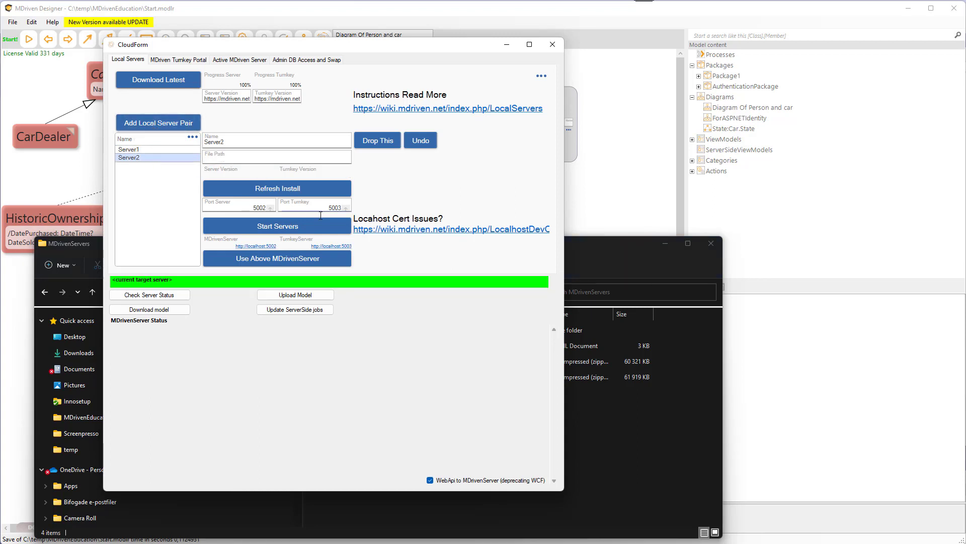
pyautogui.click(281, 193)
pyautogui.click(602, 249)
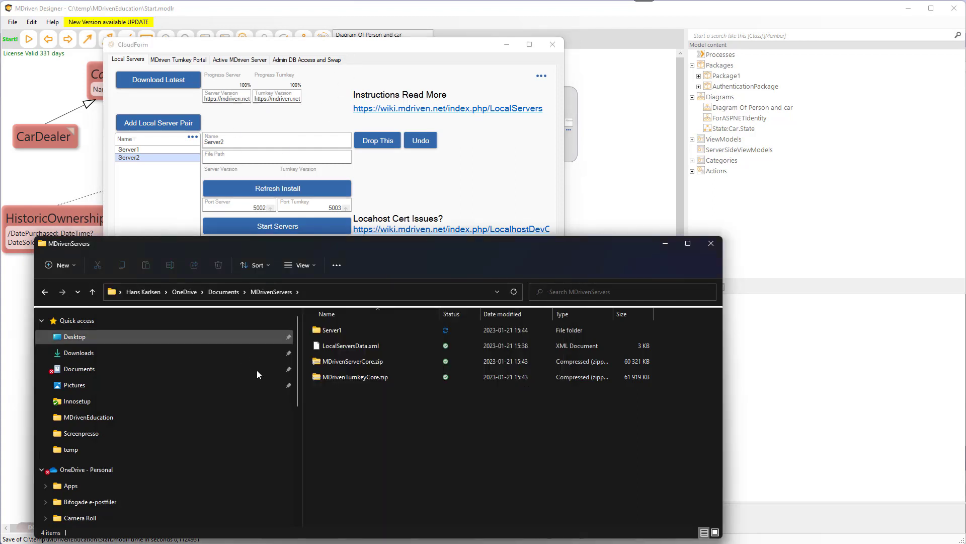
pyautogui.click(280, 191)
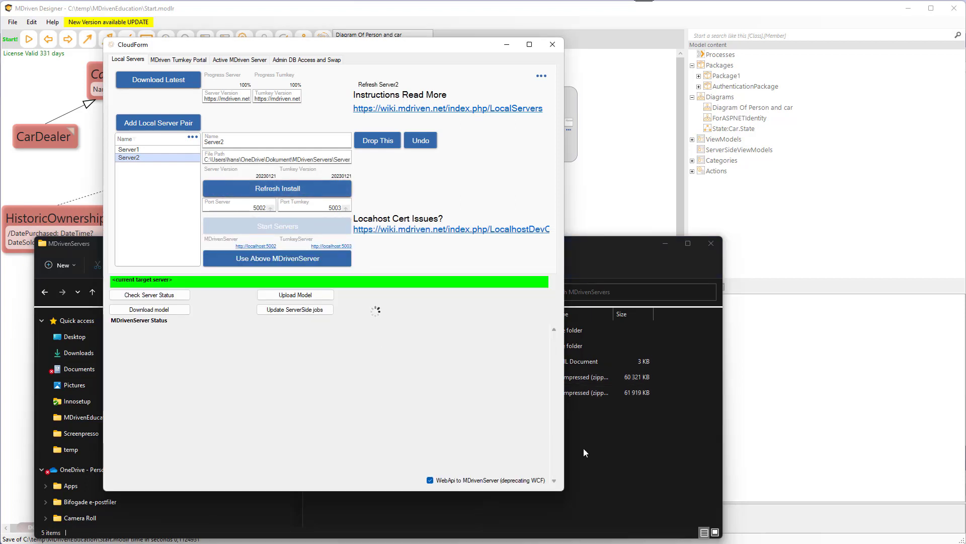
# Browse the Server2 folder's MDrServer and MDrTurnkey installation folders in Explorer.
pyautogui.click(596, 440)
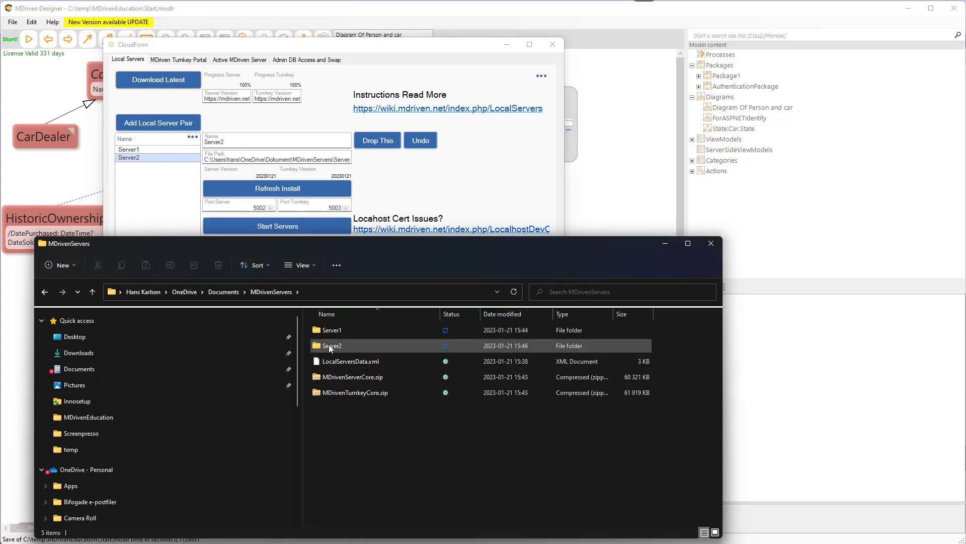
pyautogui.moveTo(329, 344)
pyautogui.doubleClick(327, 345)
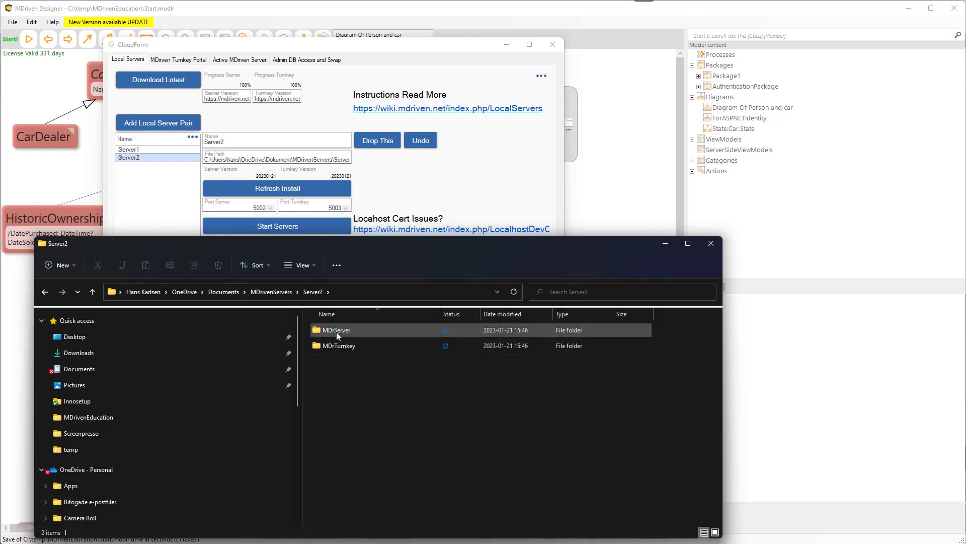
pyautogui.moveTo(336, 345)
pyautogui.doubleClick(337, 330)
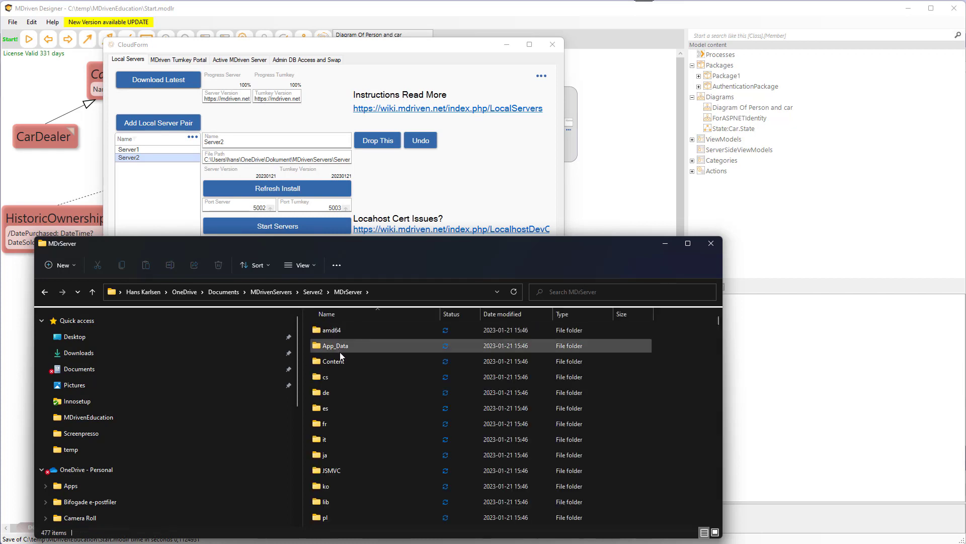
pyautogui.scroll(-12, 342, 359)
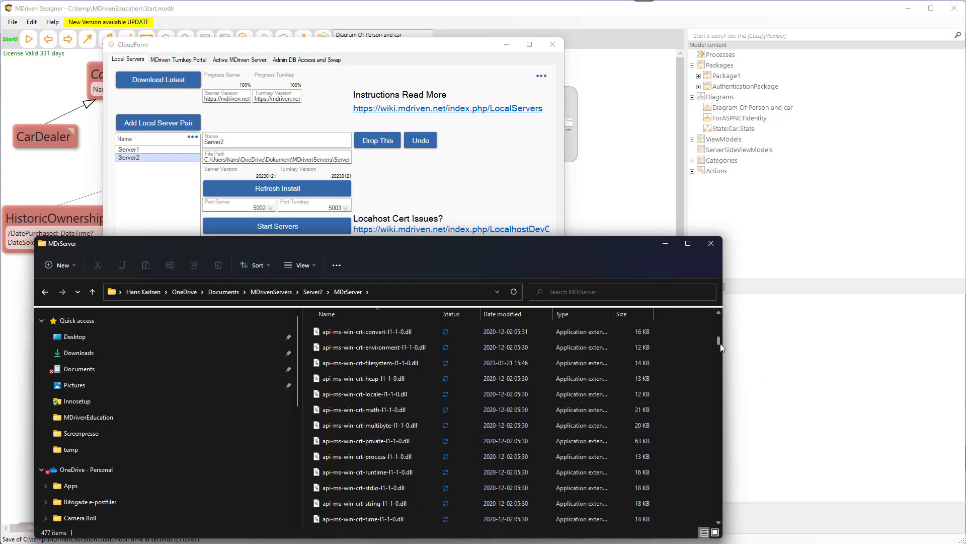
pyautogui.scroll(-6, 721, 363)
pyautogui.moveTo(721, 363); pyautogui.dragTo(713, 302)
pyautogui.click(314, 292)
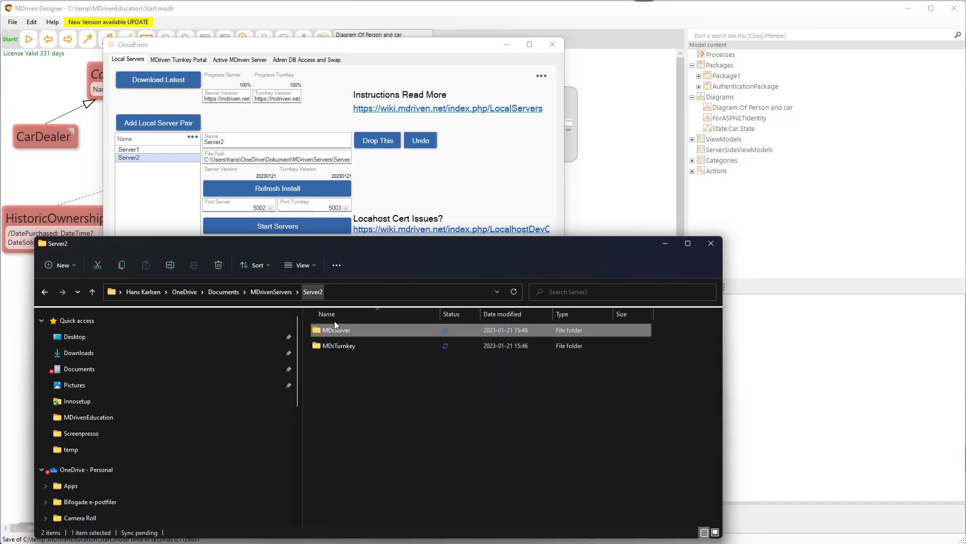
pyautogui.doubleClick(328, 347)
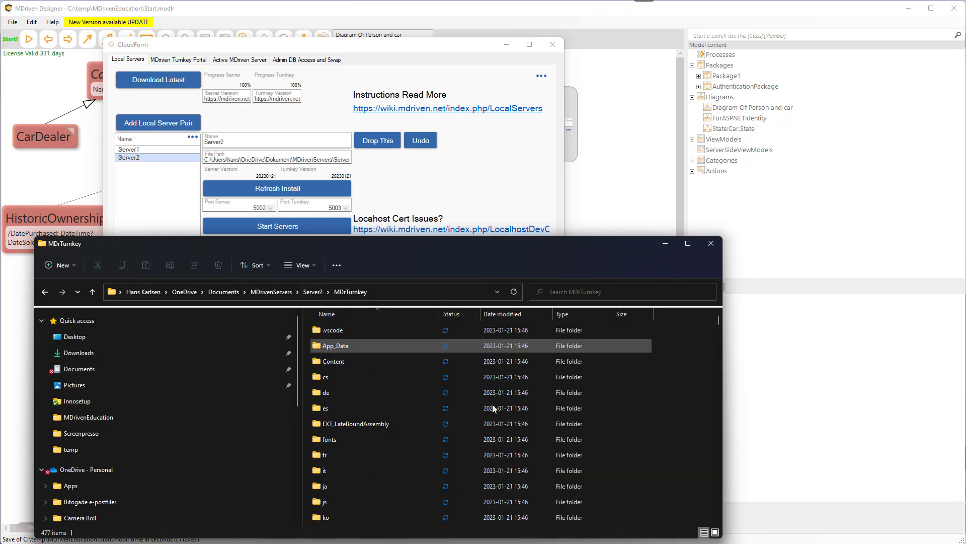
pyautogui.moveTo(717, 319); pyautogui.dragTo(717, 279)
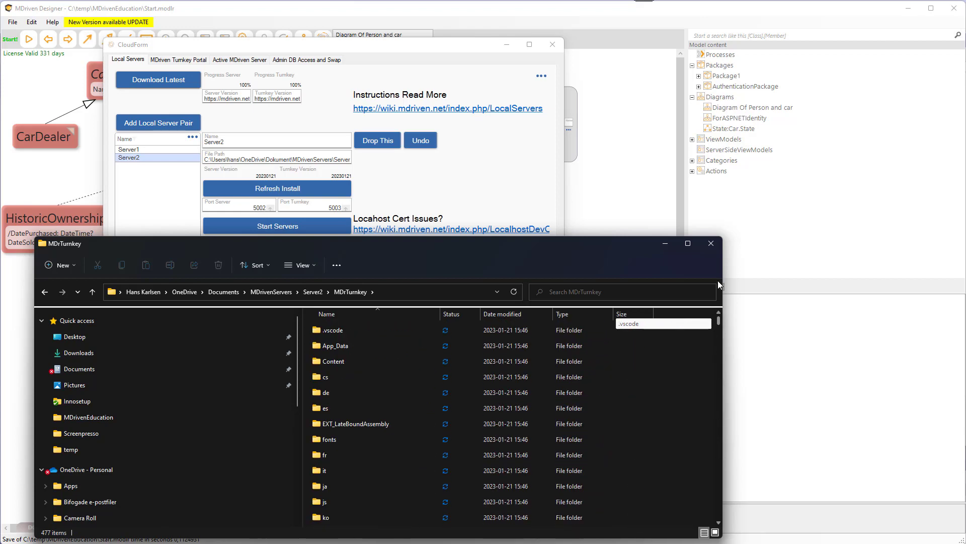
pyautogui.click(478, 187)
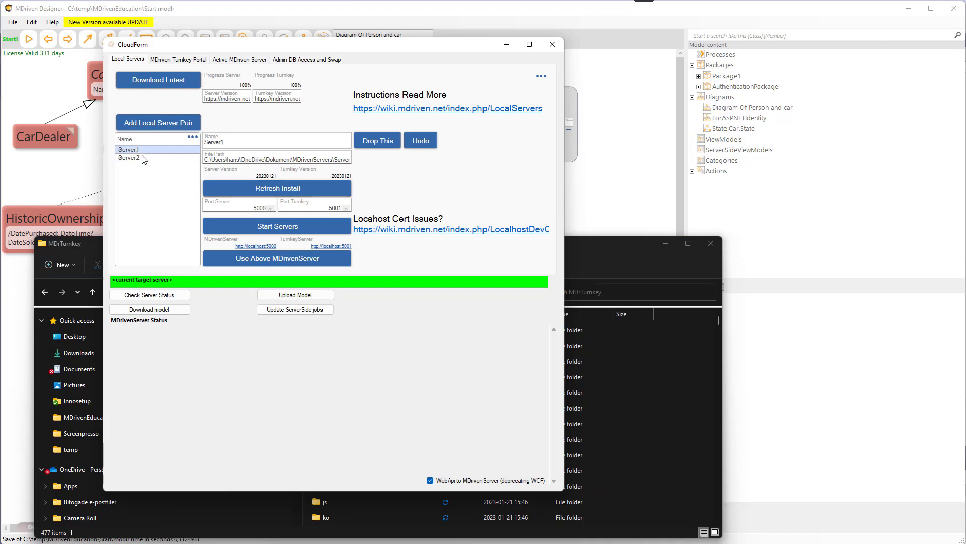
pyautogui.click(720, 287)
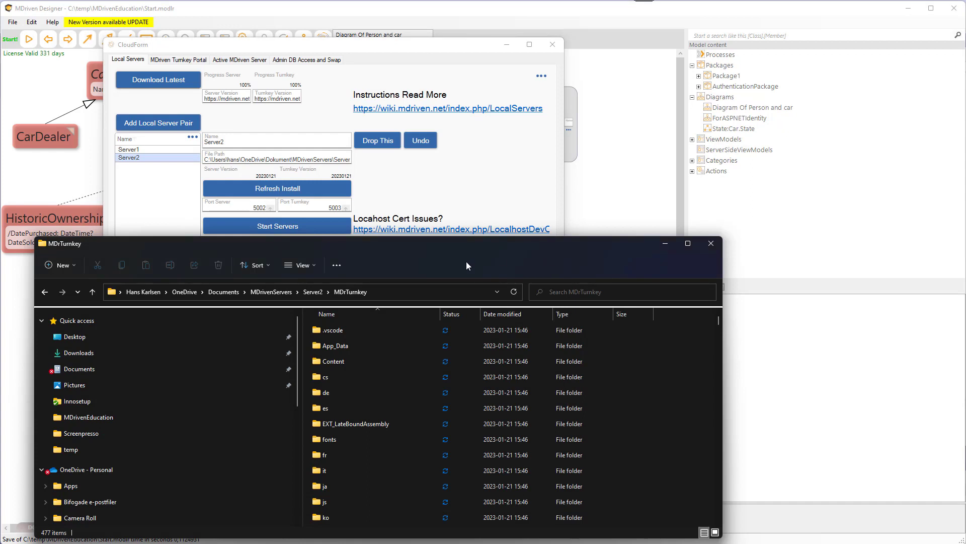
pyautogui.click(316, 293)
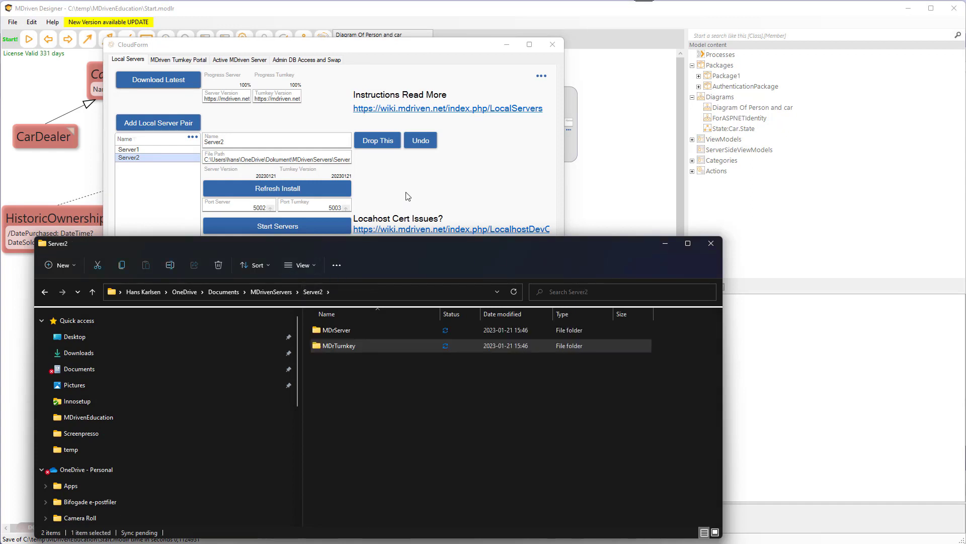
pyautogui.click(407, 196)
# Select Server1 and start its server pair.
pyautogui.click(134, 151)
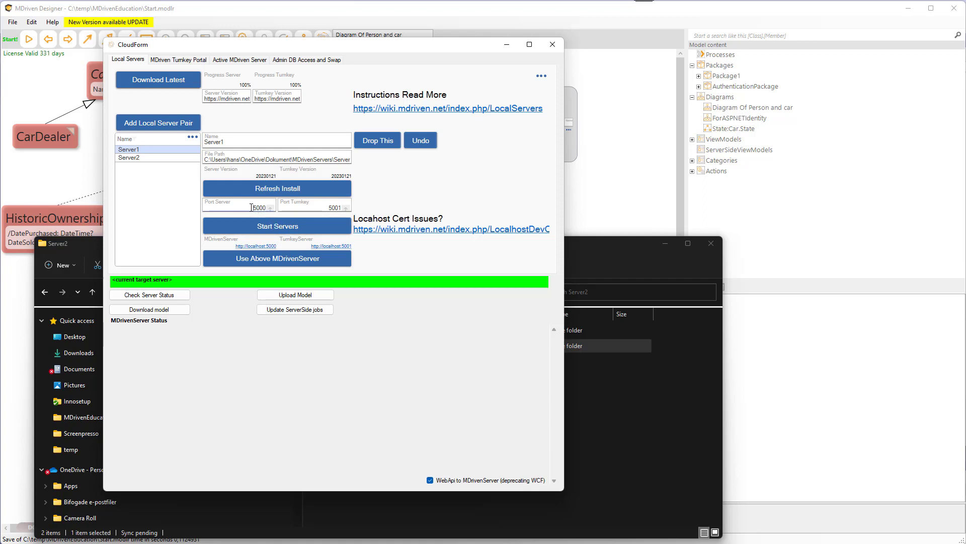
pyautogui.moveTo(251, 207); pyautogui.dragTo(266, 207)
pyautogui.click(272, 226)
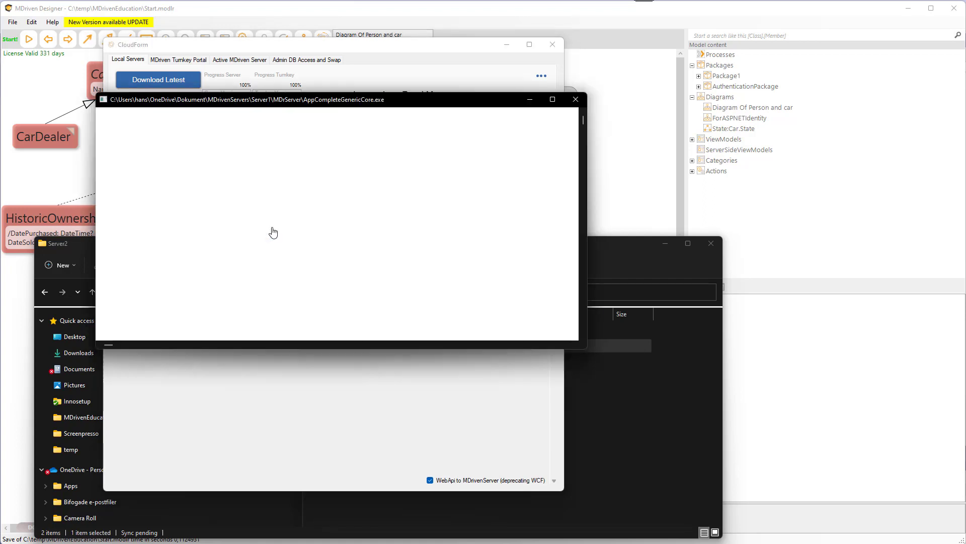
# Arrange the two server console windows to read their startup output.
pyautogui.moveTo(287, 106); pyautogui.dragTo(356, 193)
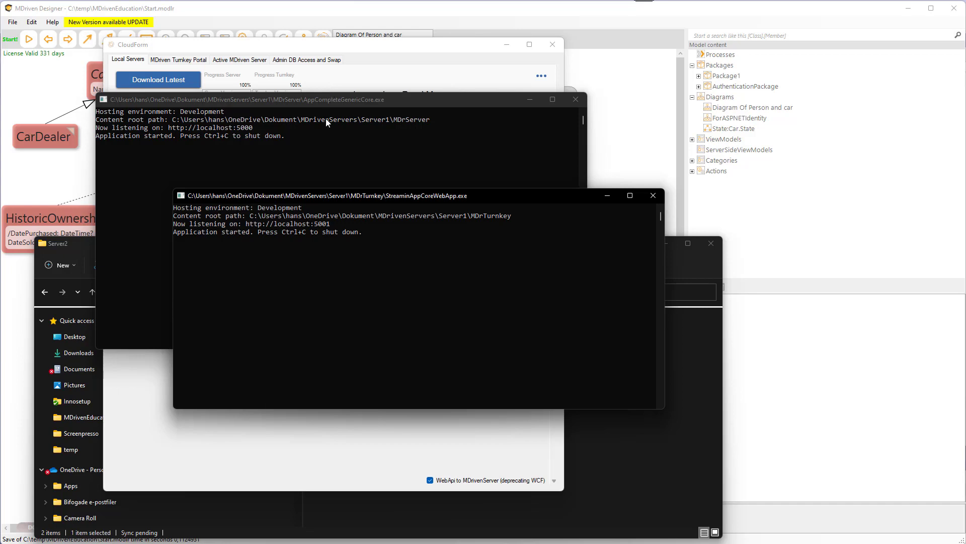
pyautogui.click(366, 116)
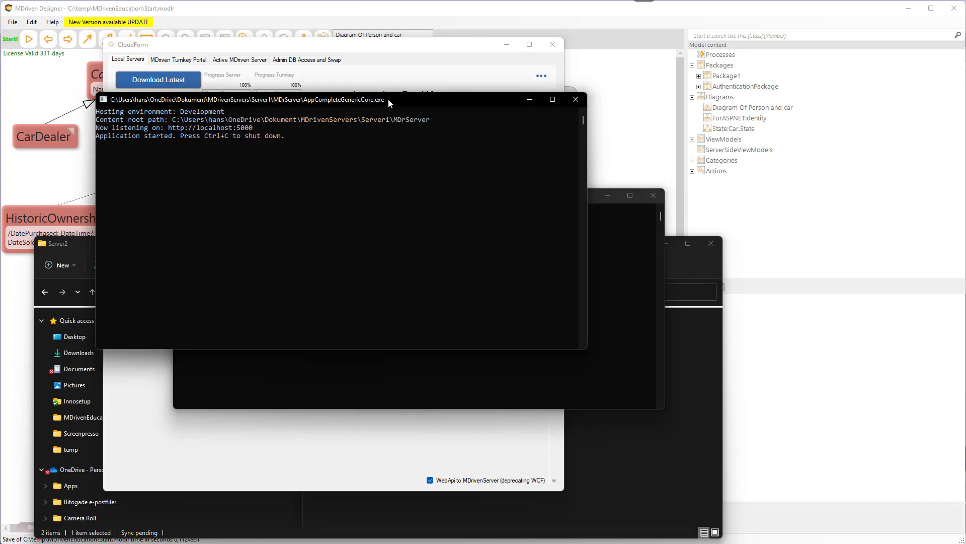
pyautogui.moveTo(385, 96); pyautogui.dragTo(362, 75)
pyautogui.click(627, 261)
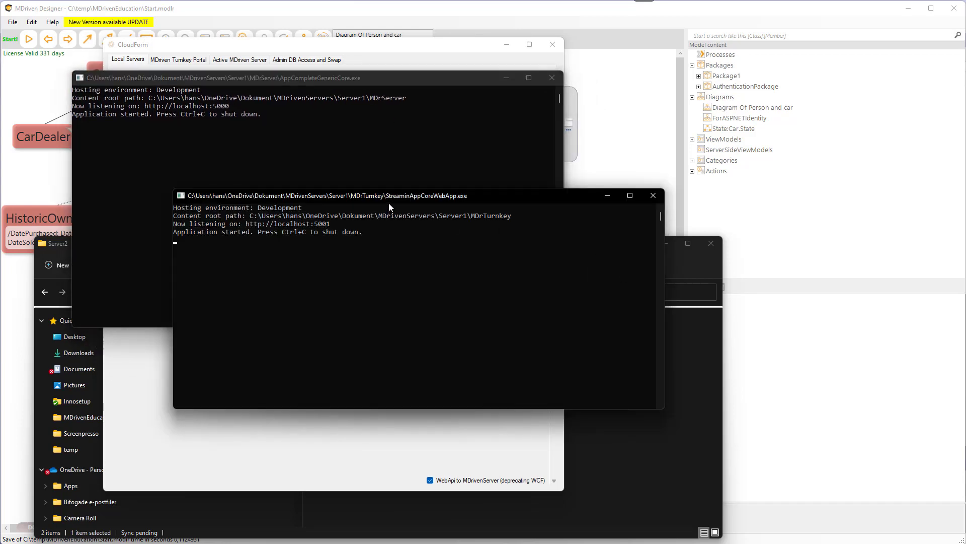
pyautogui.moveTo(389, 203); pyautogui.dragTo(387, 218)
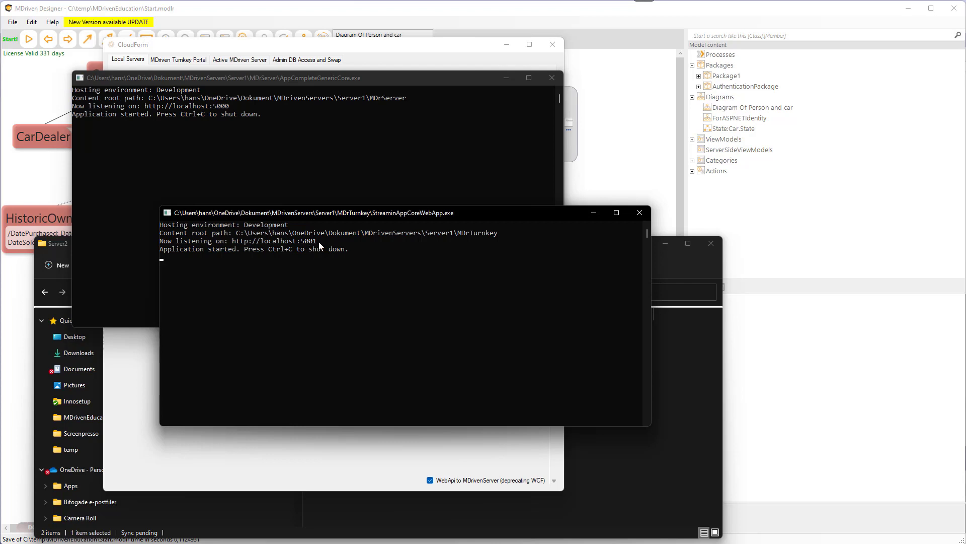
pyautogui.moveTo(320, 215); pyautogui.dragTo(310, 221)
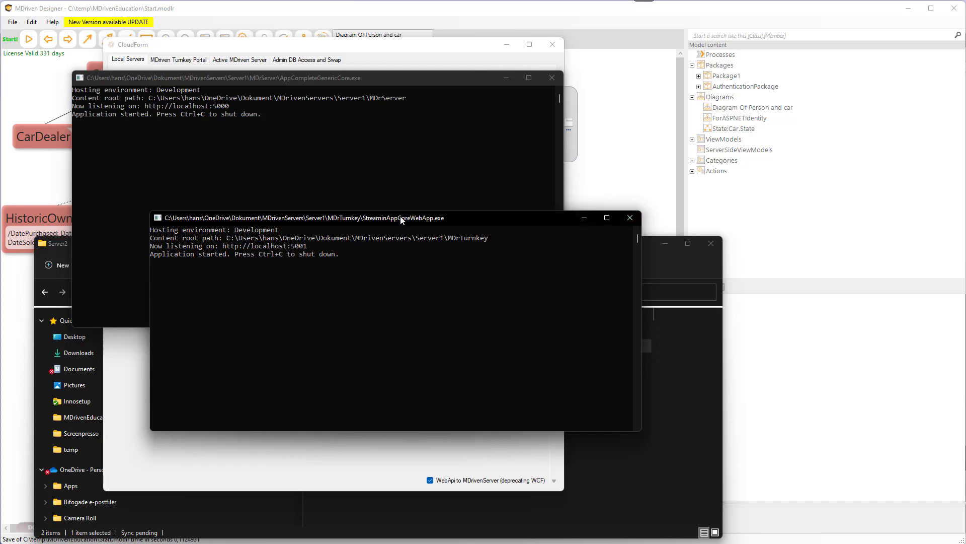
pyautogui.moveTo(394, 223); pyautogui.dragTo(425, 199)
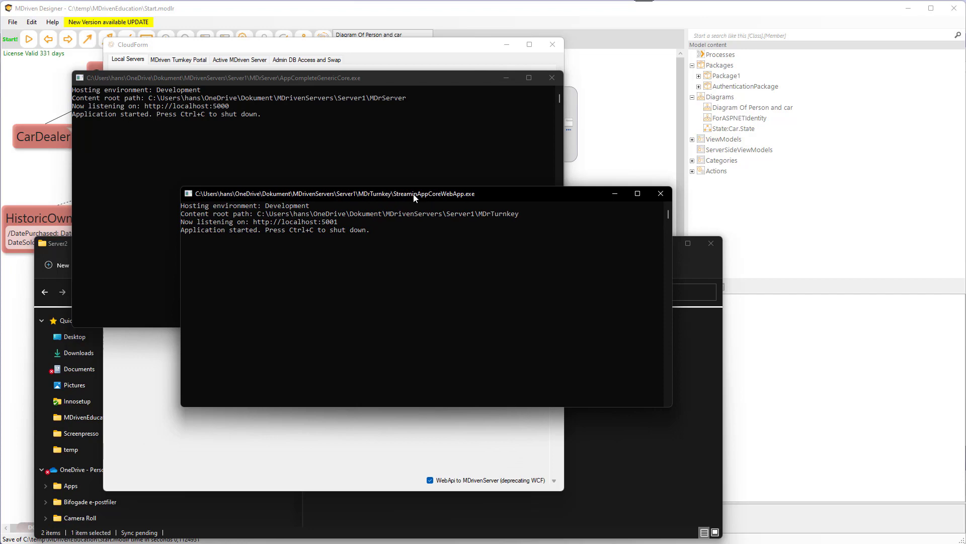
# Move the Cloud connection dialog aside and try starting Server1's servers again.
pyautogui.click(378, 47)
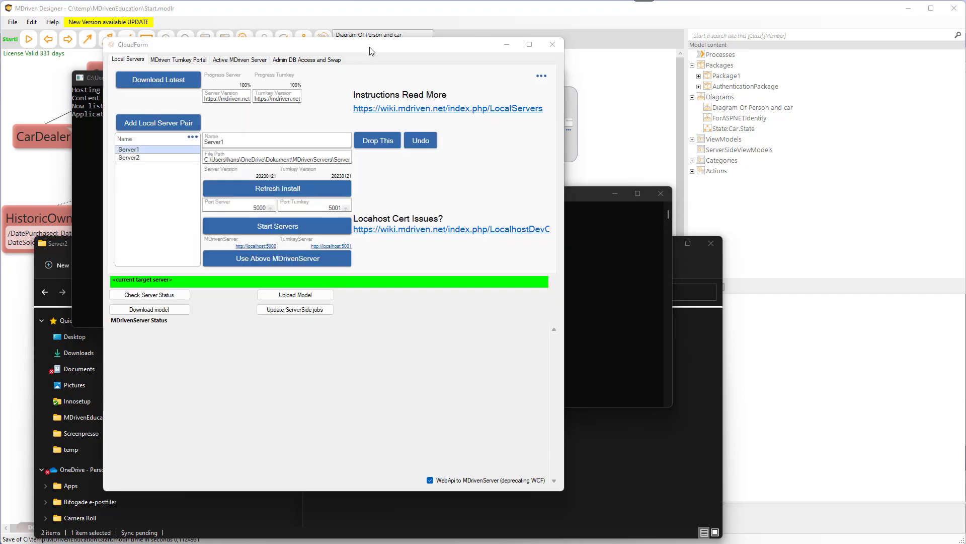
pyautogui.moveTo(373, 50); pyautogui.dragTo(706, 69)
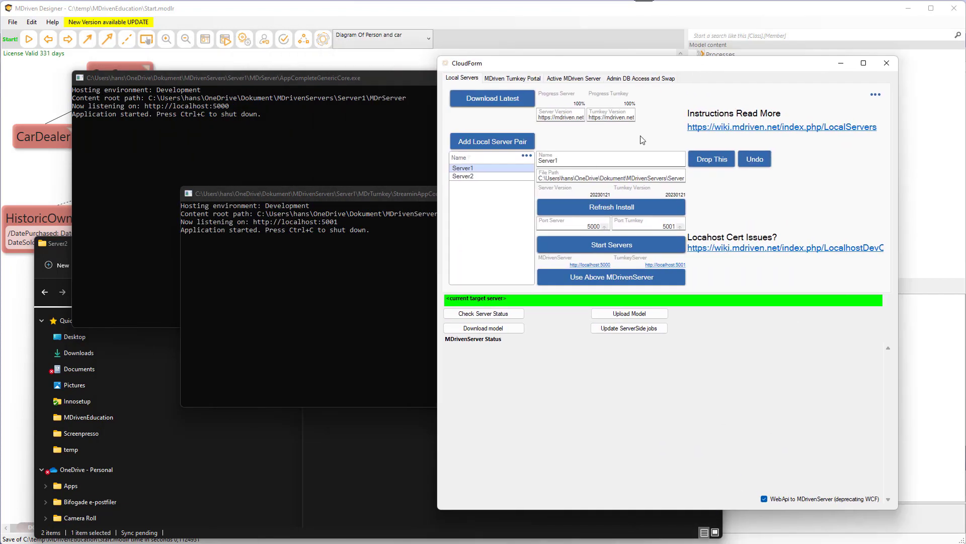
pyautogui.click(604, 246)
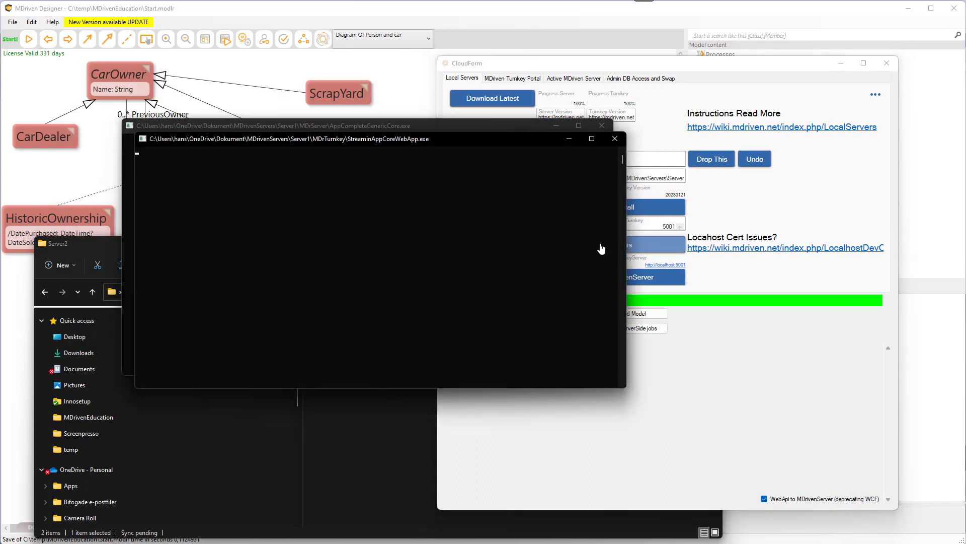
pyautogui.moveTo(391, 139); pyautogui.dragTo(358, 202)
pyautogui.click(646, 68)
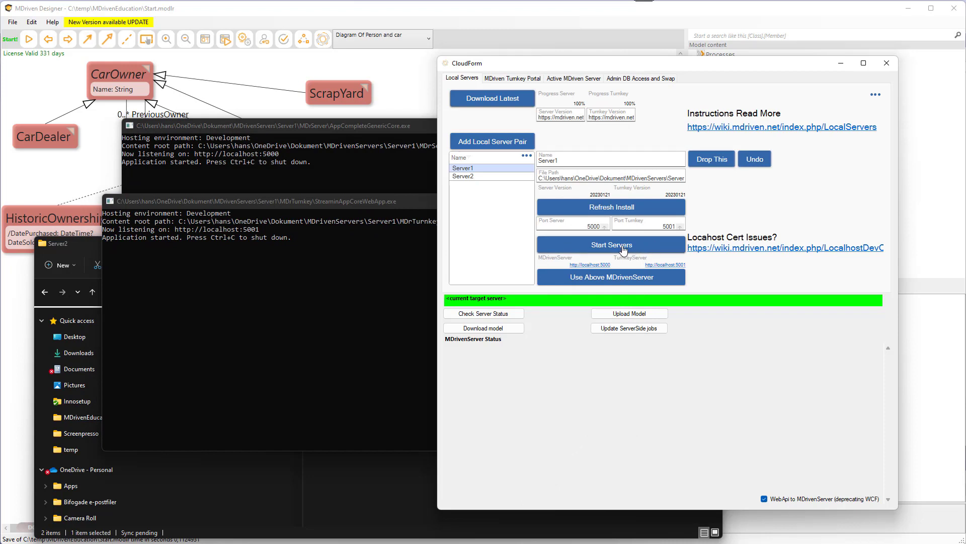
# Select Server2, start its server pair, and close both of its console windows.
pyautogui.click(477, 177)
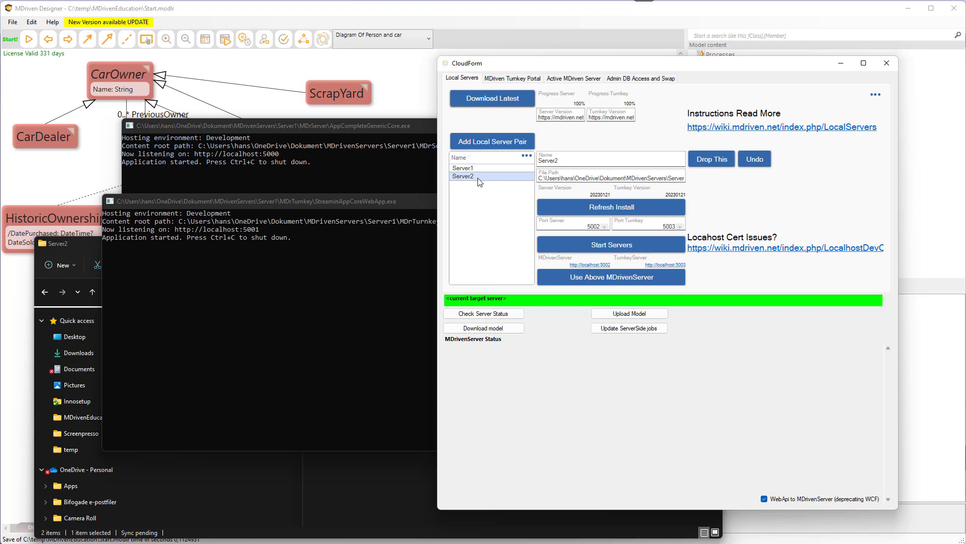
pyautogui.click(606, 247)
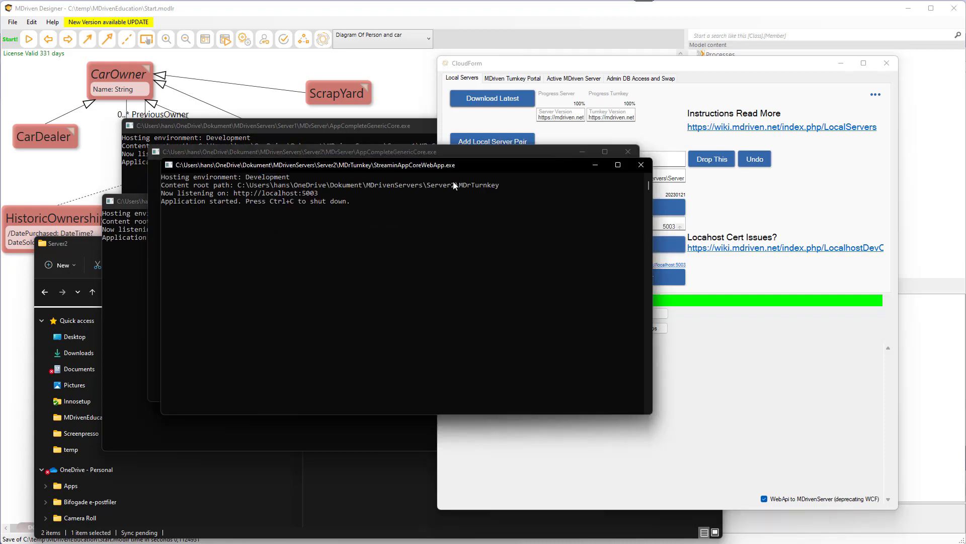
pyautogui.moveTo(440, 167); pyautogui.dragTo(456, 207)
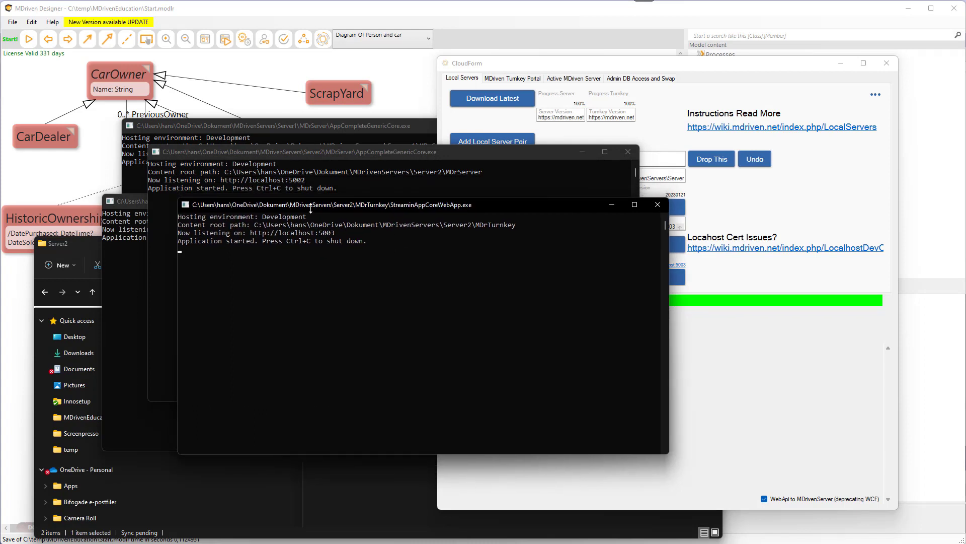
pyautogui.click(658, 205)
pyautogui.click(630, 152)
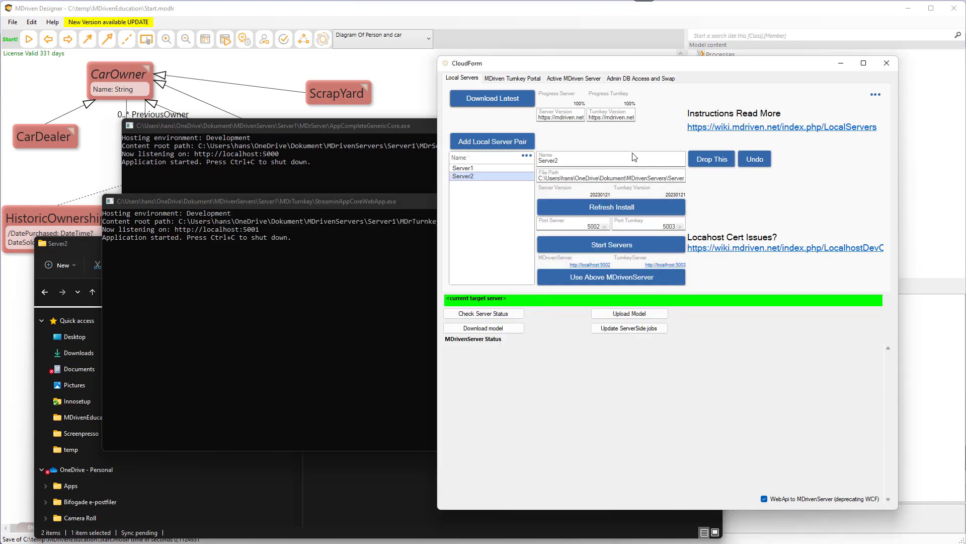
pyautogui.click(468, 169)
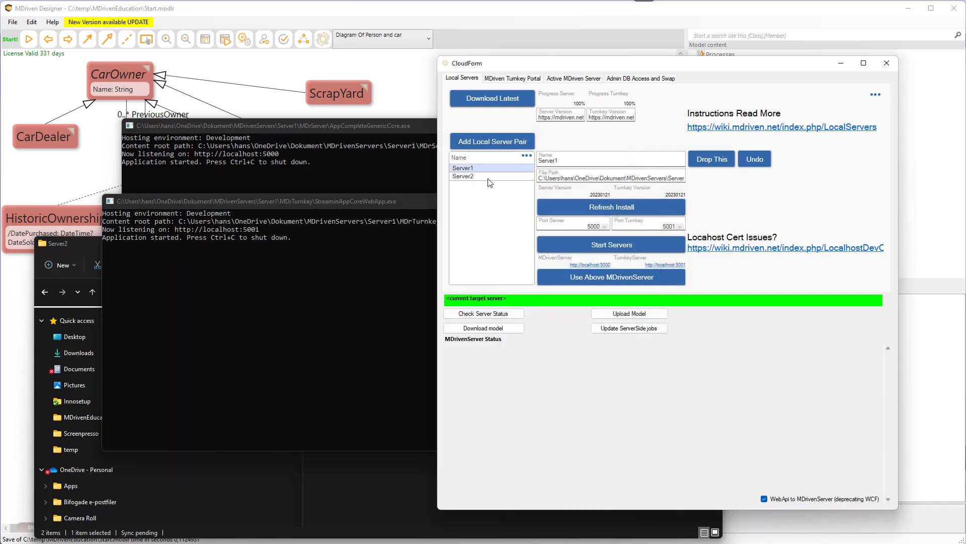
pyautogui.doubleClick(566, 159)
pyautogui.click(572, 79)
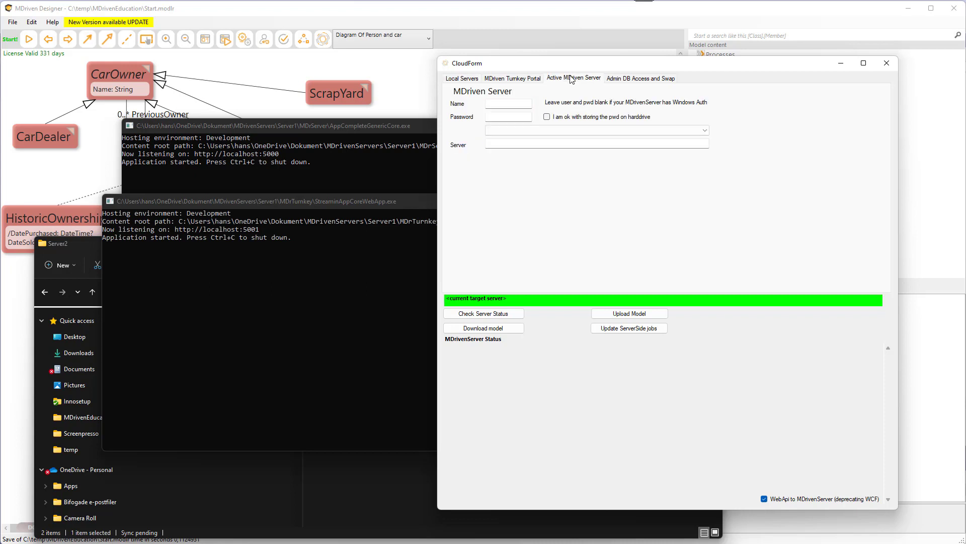
pyautogui.click(462, 79)
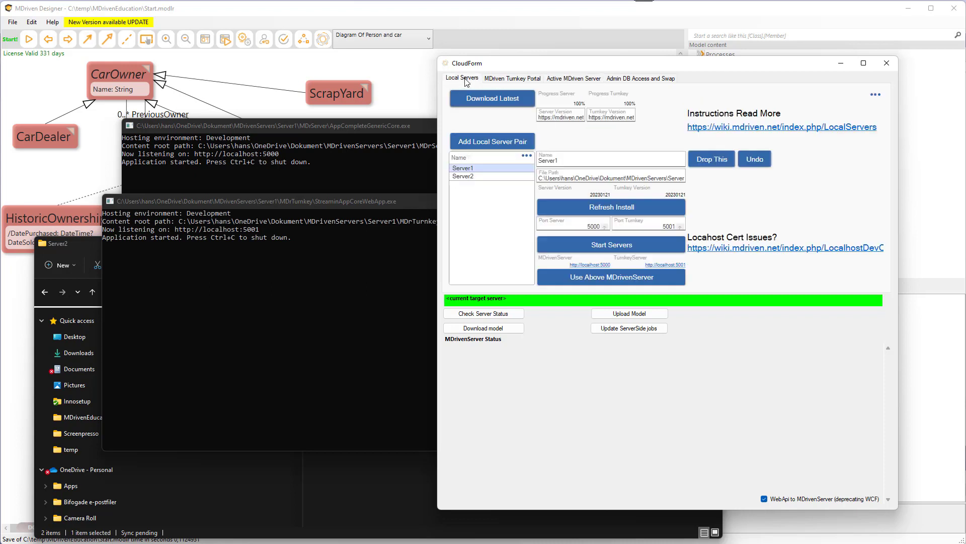
pyautogui.click(586, 81)
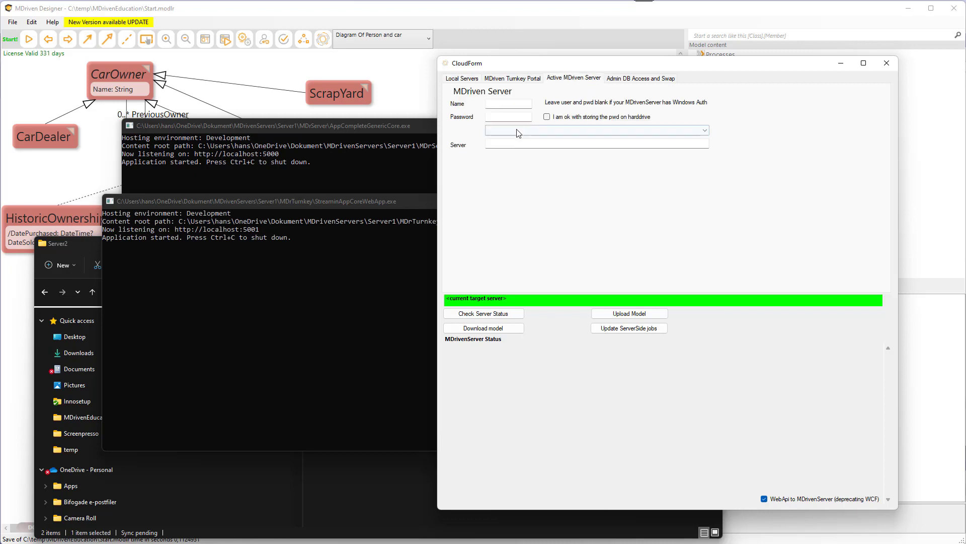
pyautogui.click(510, 143)
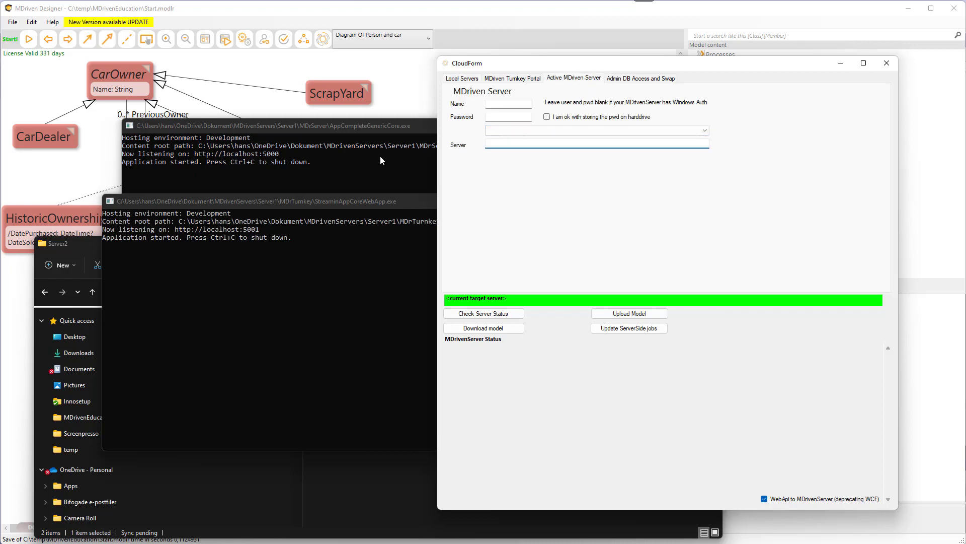
pyautogui.click(195, 158)
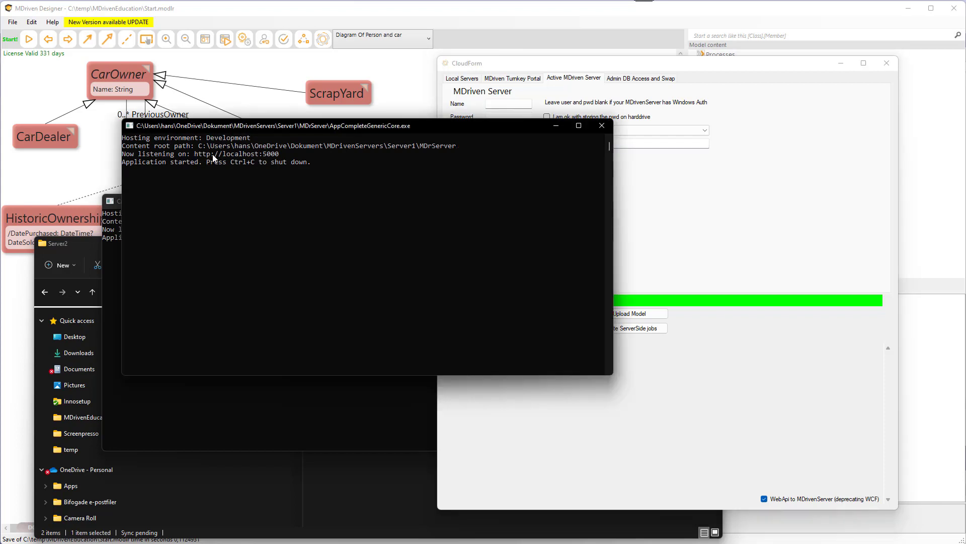
pyautogui.click(200, 155)
pyautogui.moveTo(199, 156); pyautogui.dragTo(283, 158)
pyautogui.rightClick(283, 158)
pyautogui.click(663, 199)
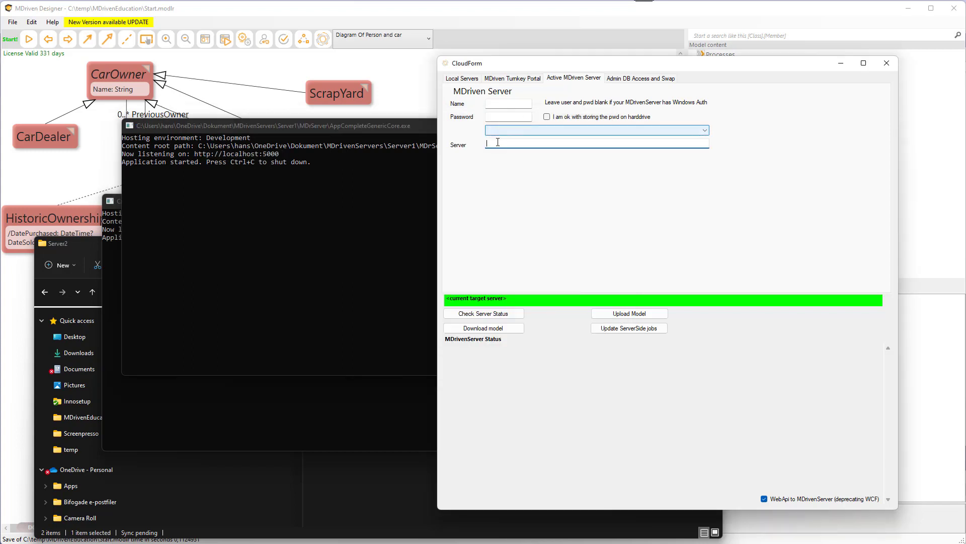
pyautogui.write('http://localhost:5000')
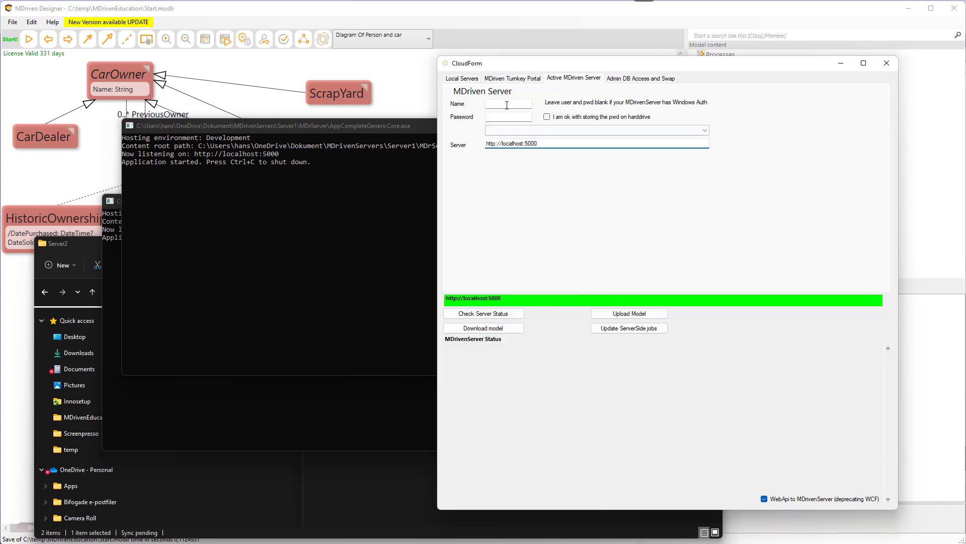
# Enter a user name and password for the MDriven Server, then check the server status and select its message.
pyautogui.click(511, 105)
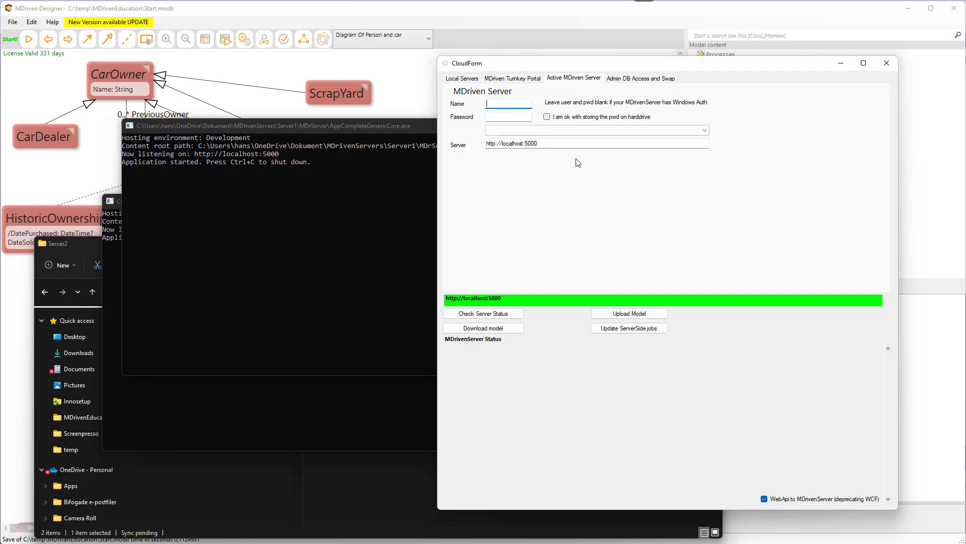
pyautogui.write('a')
pyautogui.press('Tab')
pyautogui.write('a23456')
pyautogui.click(499, 316)
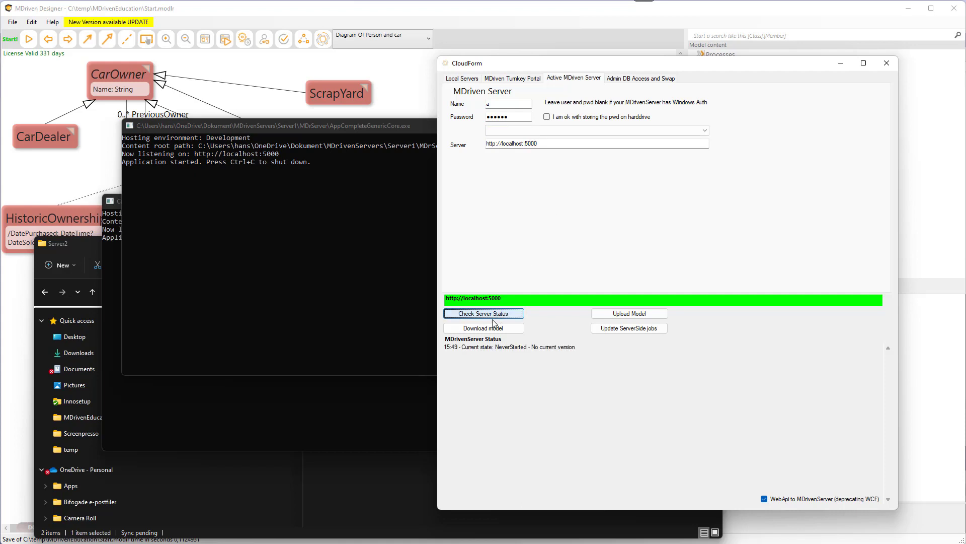
pyautogui.moveTo(465, 349); pyautogui.dragTo(581, 347)
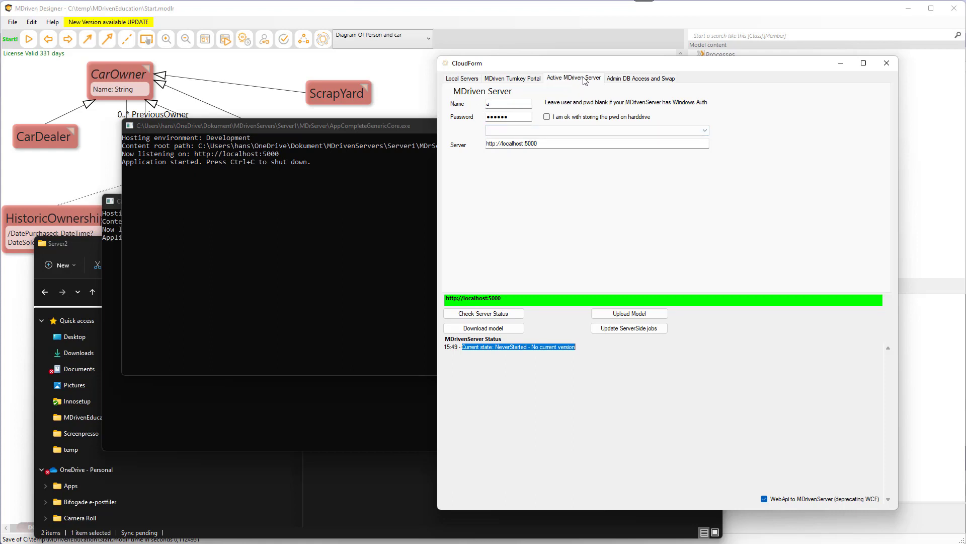
# Make Server1 the active MDriven Server and review the active server settings.
pyautogui.click(462, 79)
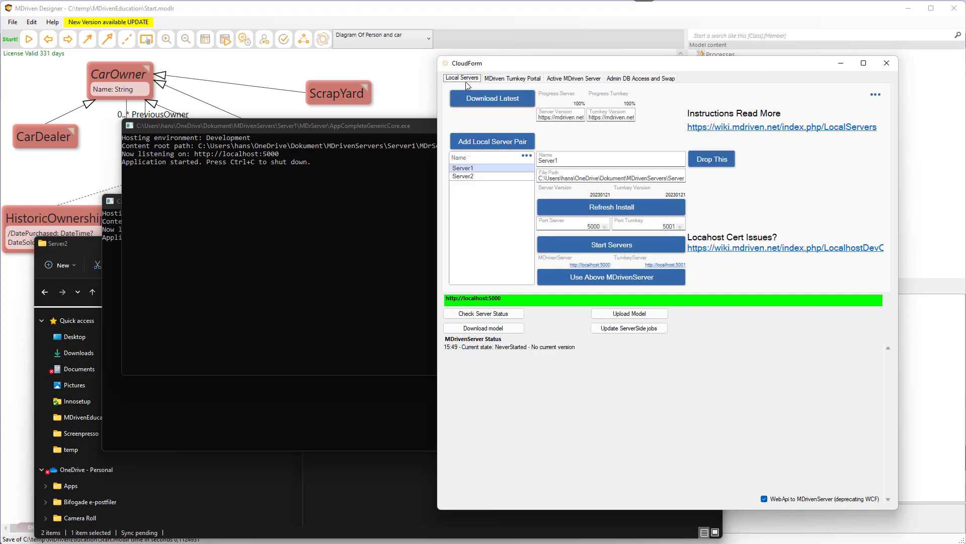
pyautogui.click(611, 282)
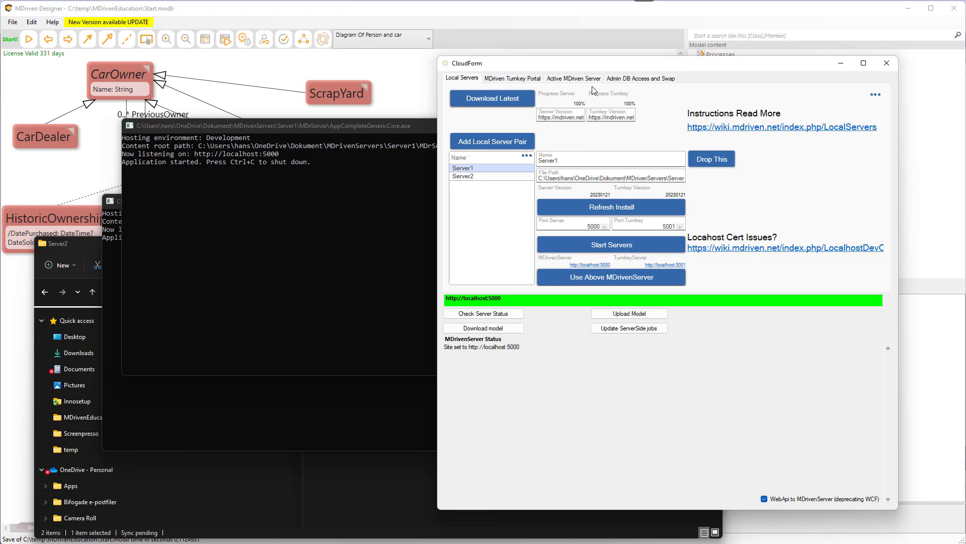
pyautogui.click(575, 78)
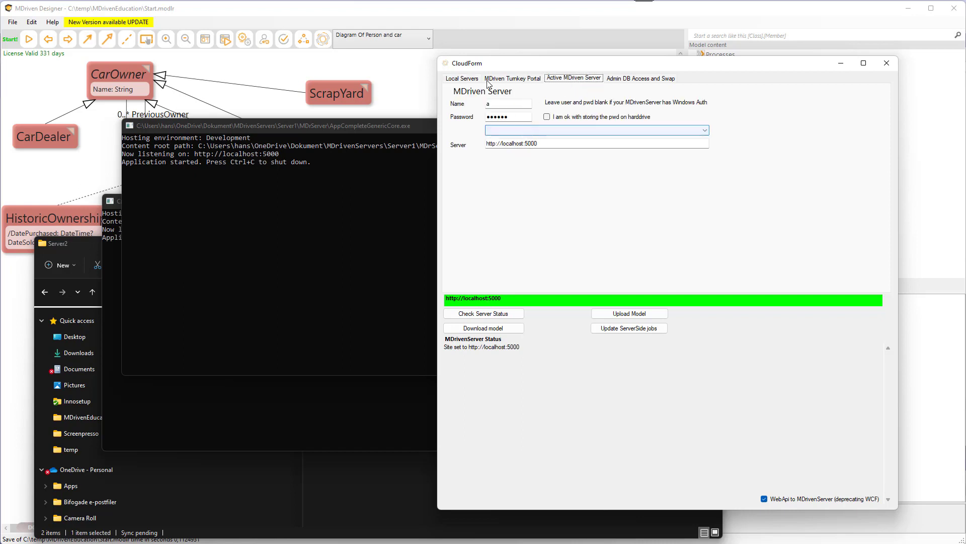
pyautogui.click(462, 78)
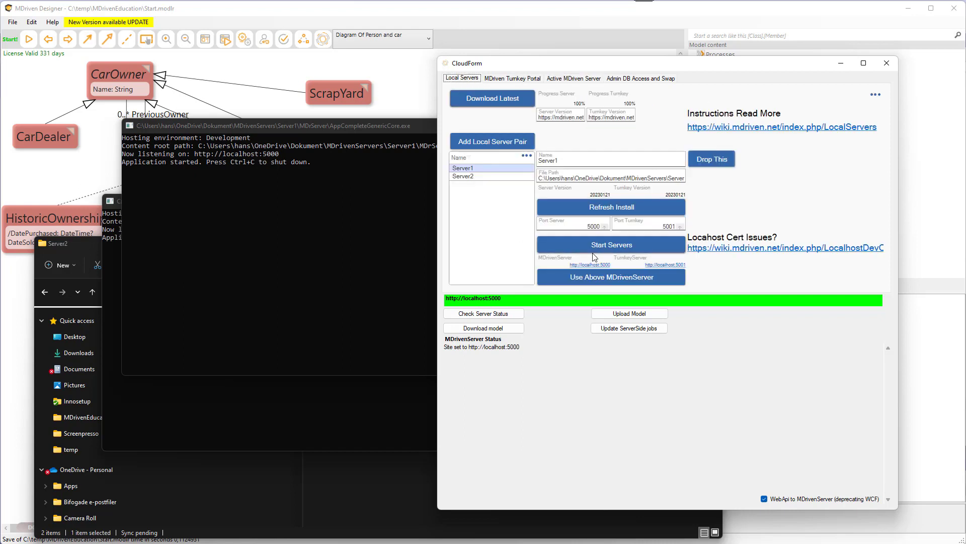
# Select Server2, start its server pair, and make it the active MDriven Server.
pyautogui.click(471, 176)
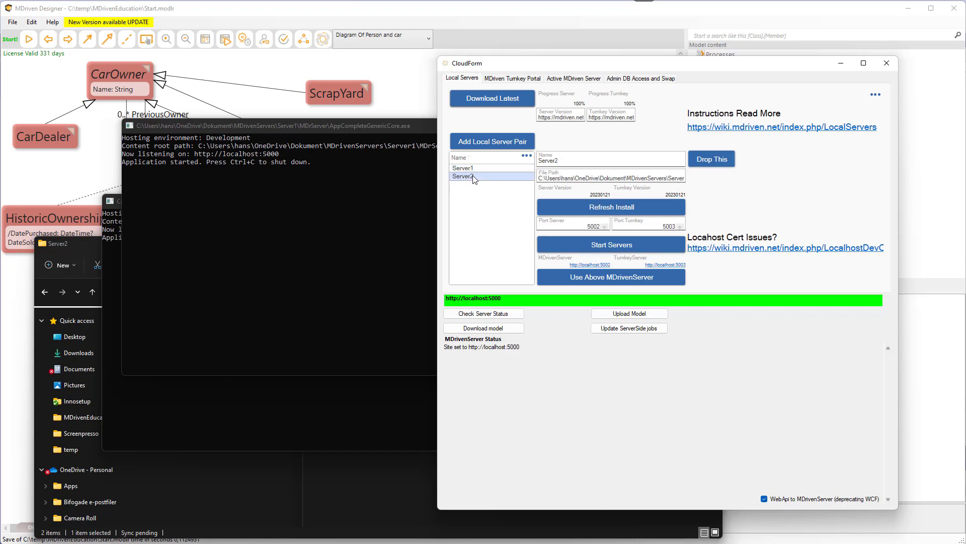
pyautogui.doubleClick(662, 226)
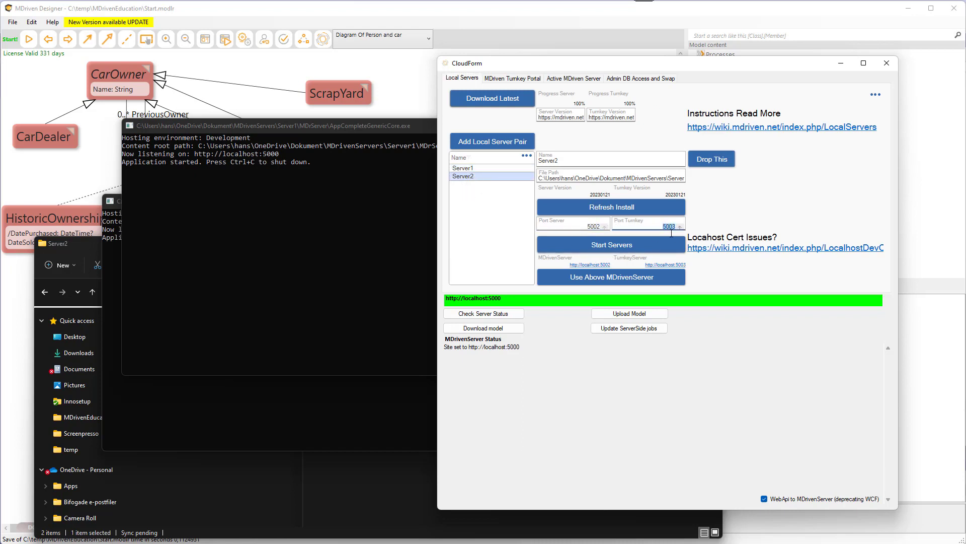
pyautogui.click(613, 245)
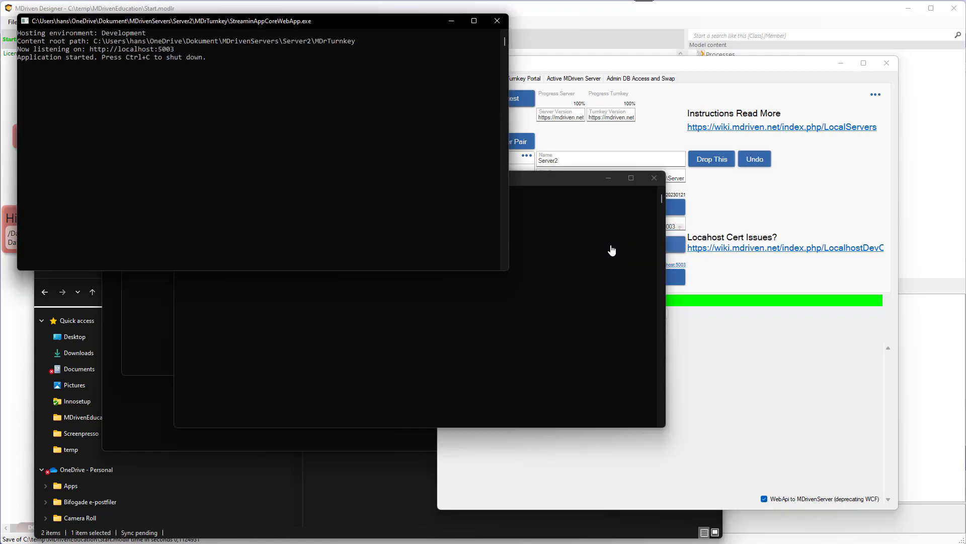
pyautogui.click(705, 311)
pyautogui.click(621, 282)
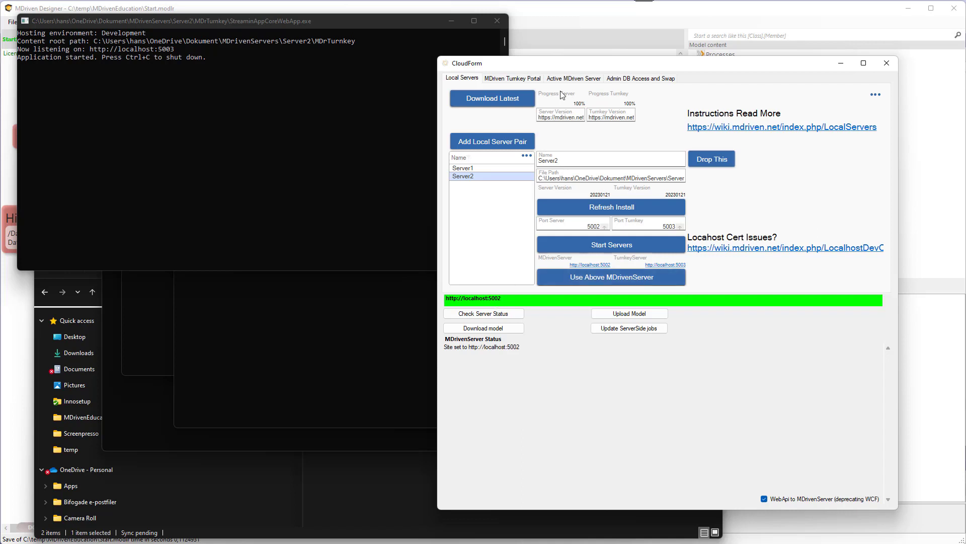
# Check the status of the active MDriven Server on localhost:5002.
pyautogui.click(575, 79)
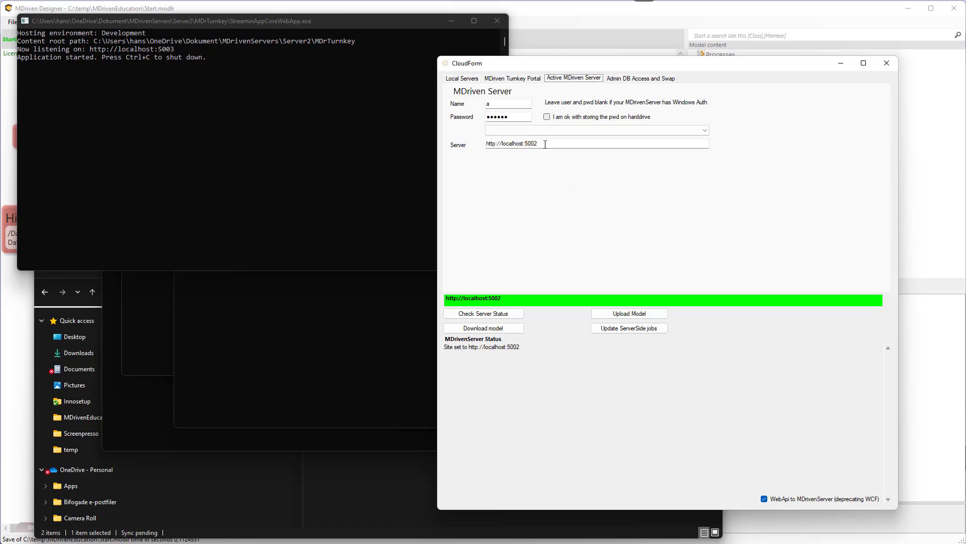
pyautogui.click(477, 315)
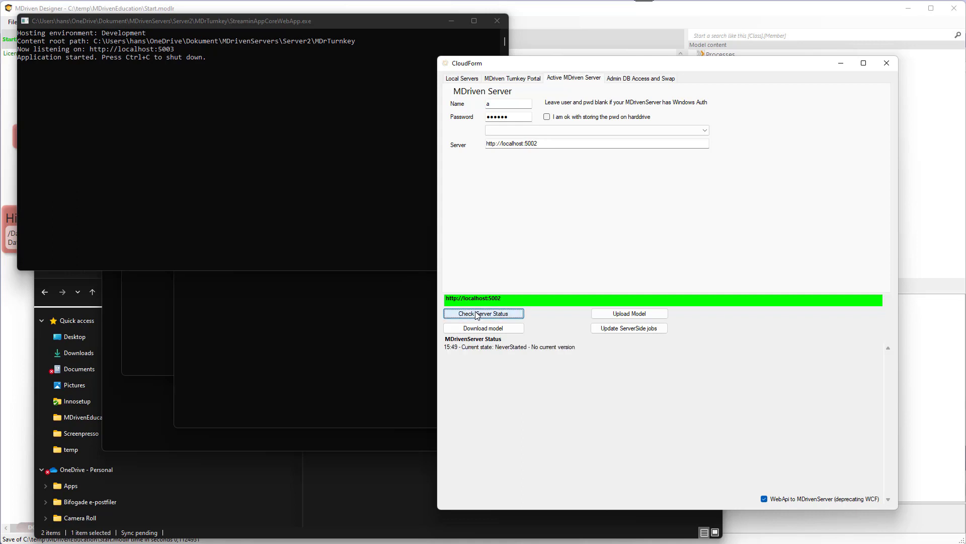
# Move the CloudForm aside and close Server2's Turnkey and MDriven Server console windows.
pyautogui.click(317, 25)
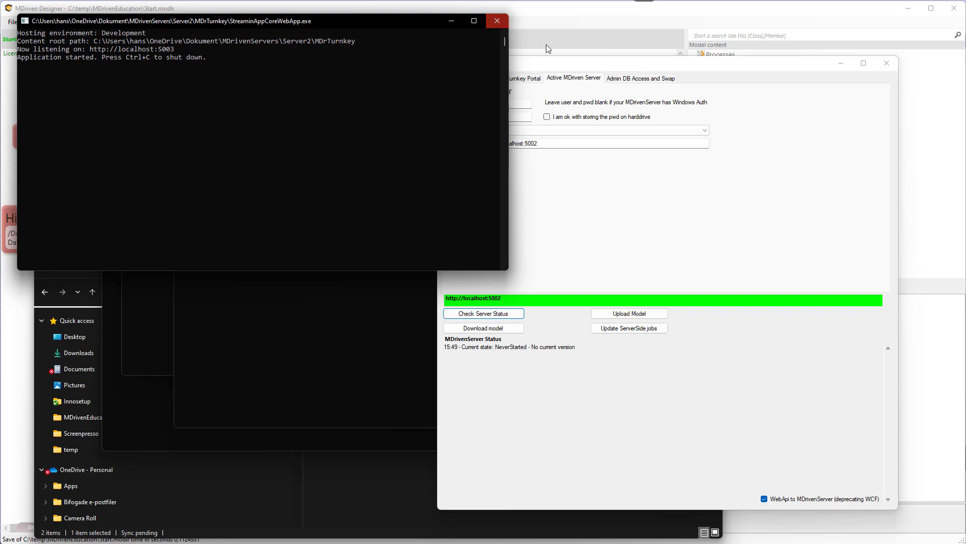
pyautogui.moveTo(554, 66); pyautogui.dragTo(572, 68)
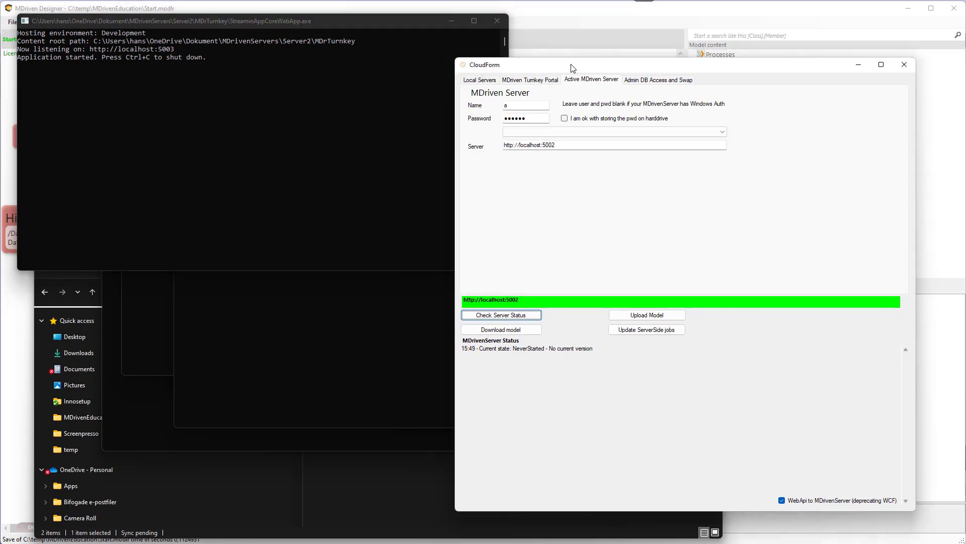
pyautogui.click(497, 21)
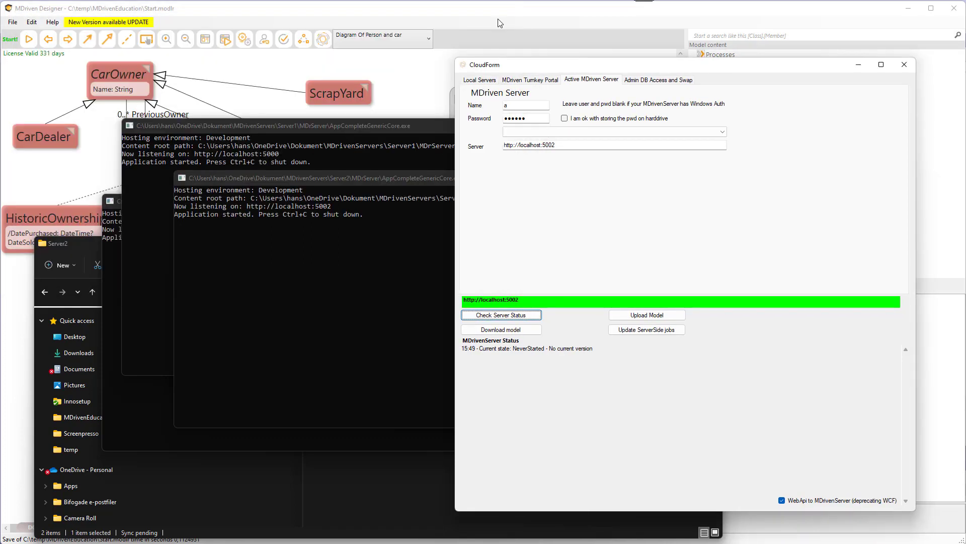
pyautogui.click(381, 179)
pyautogui.click(644, 178)
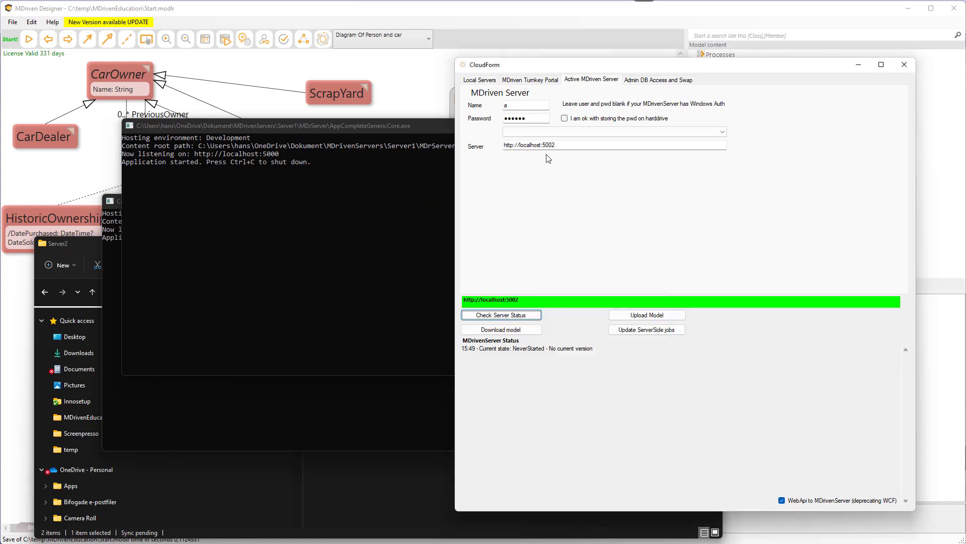
# Check the active server status again and dismiss the error message.
pyautogui.click(501, 317)
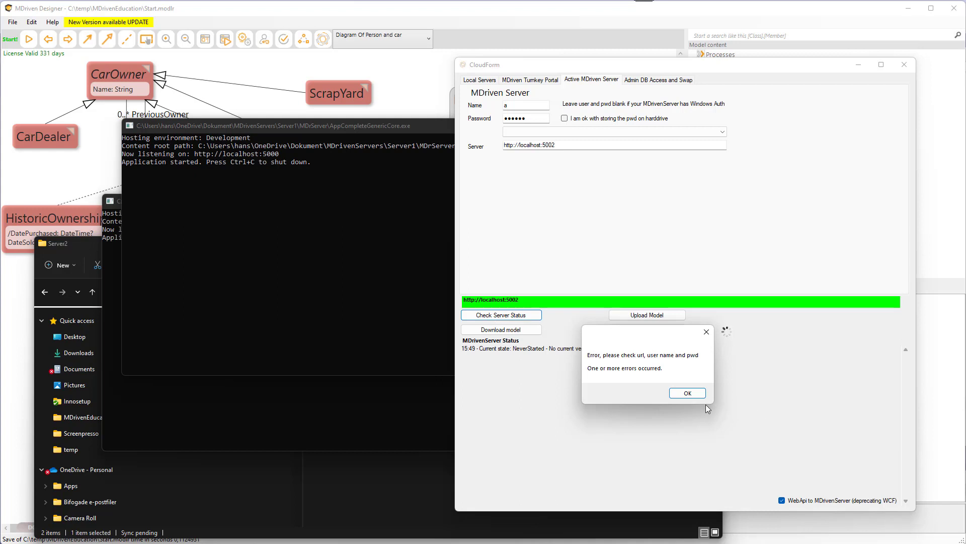
pyautogui.click(688, 392)
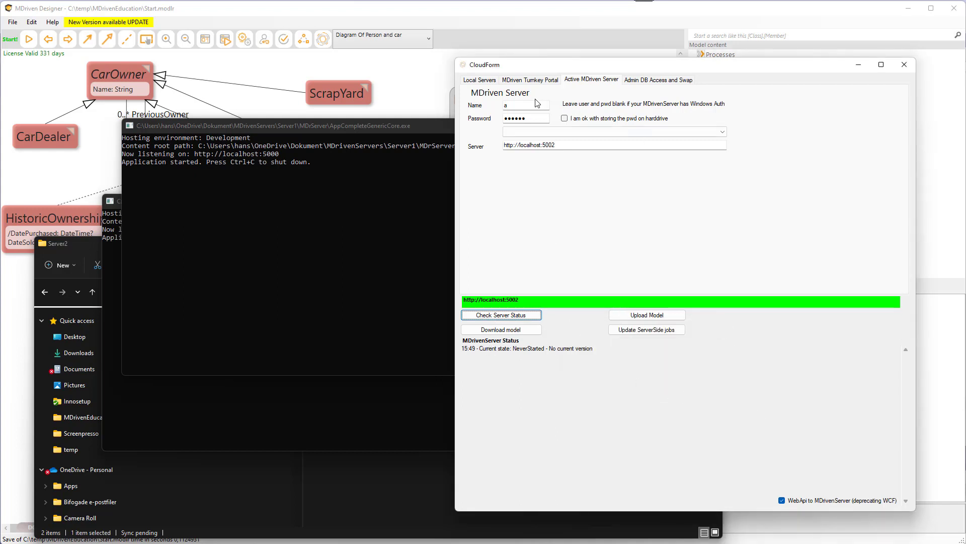
# Make Server1 the active MDriven Server again and return to the model diagram.
pyautogui.click(482, 82)
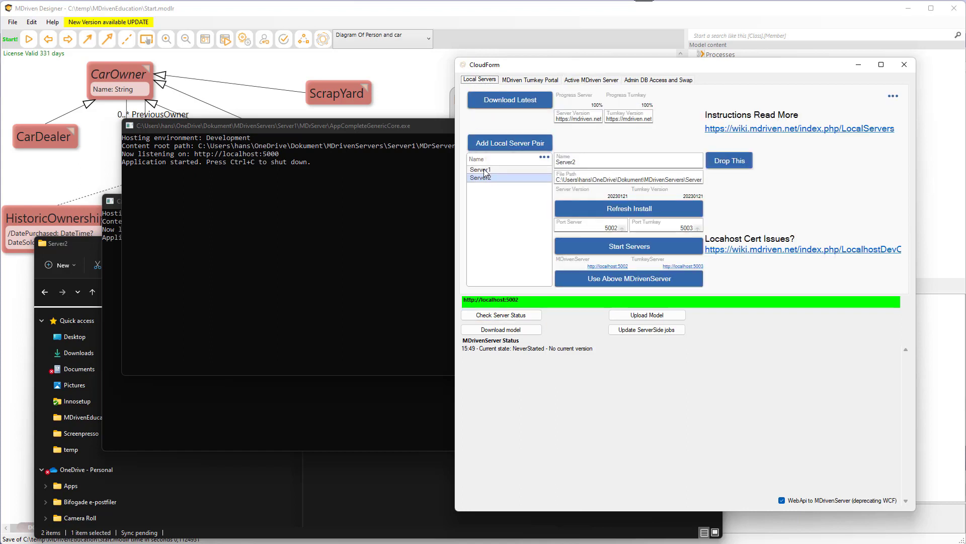
pyautogui.click(530, 170)
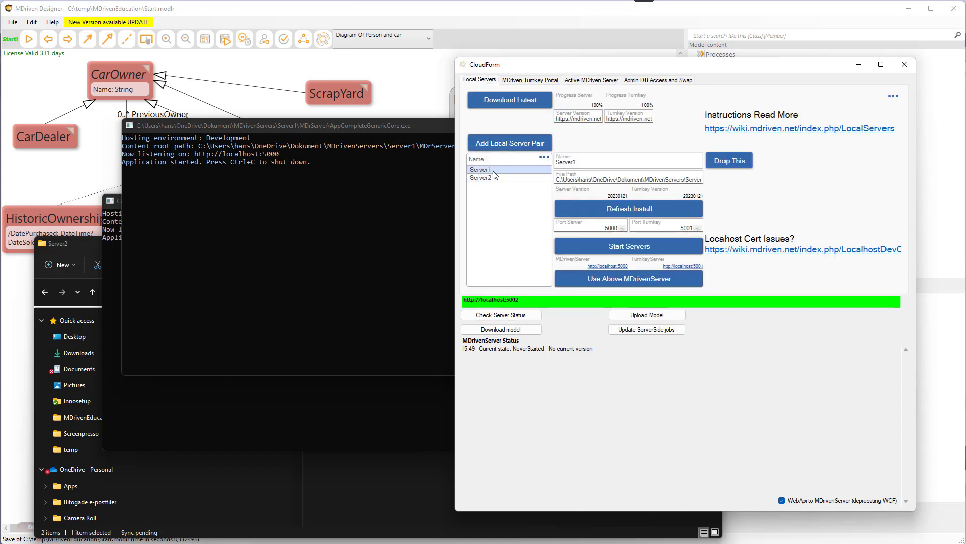
pyautogui.click(632, 280)
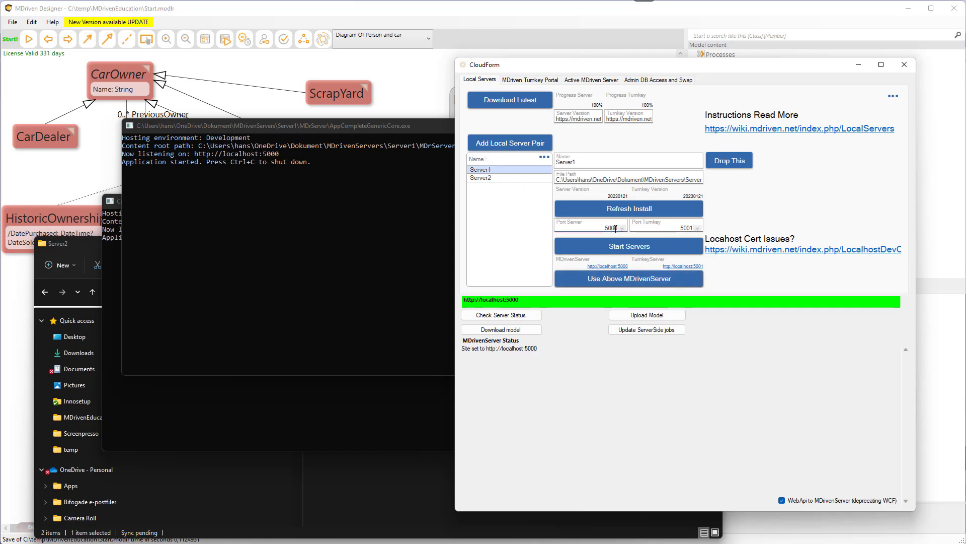
pyautogui.click(586, 80)
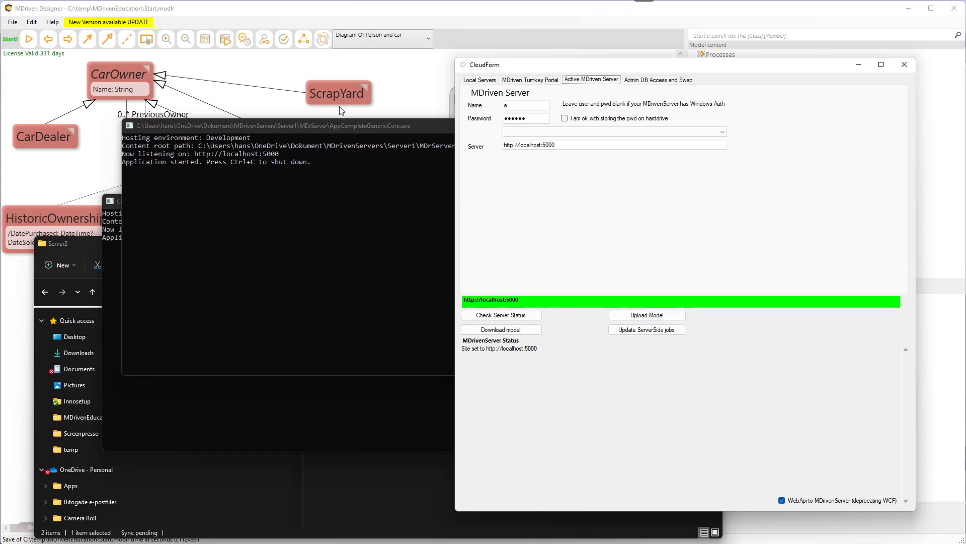
pyautogui.click(276, 70)
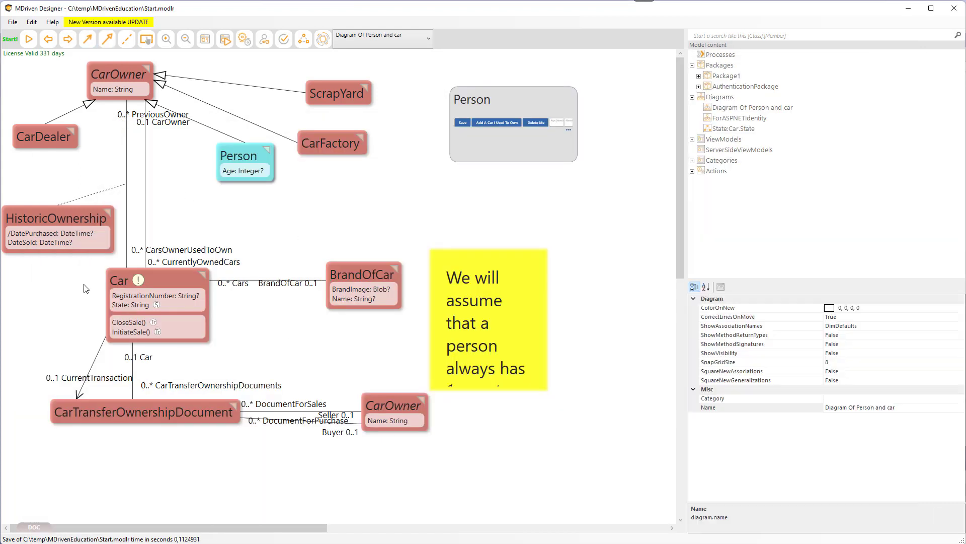
# Open the ViewModel editor on the CarsAndBrandsSVG view model.
pyautogui.click(205, 40)
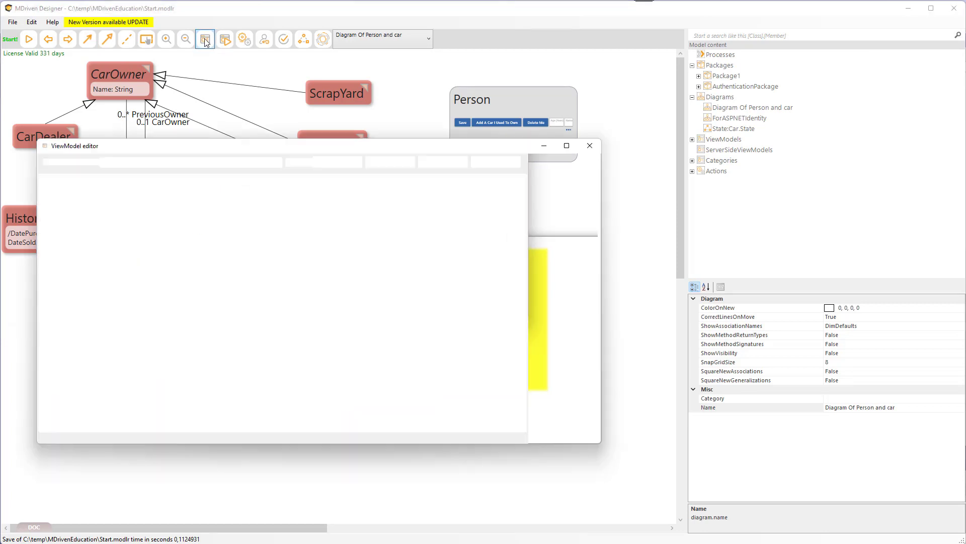
pyautogui.click(277, 163)
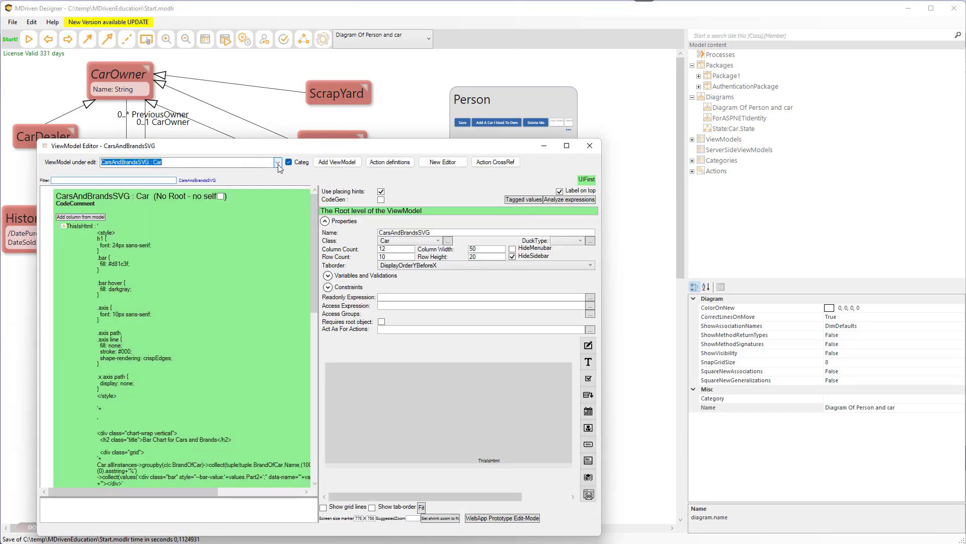
pyautogui.click(261, 68)
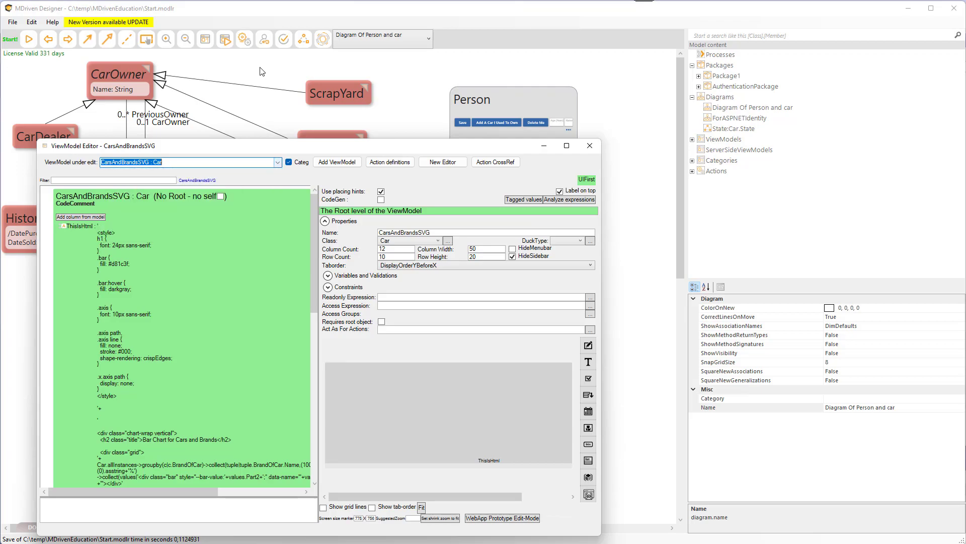
# Switch to the CloudForm, upload the model to the localhost:5000 server and check the server status.
pyautogui.hotkey('alt', 'Tab')
pyautogui.click(269, 76)
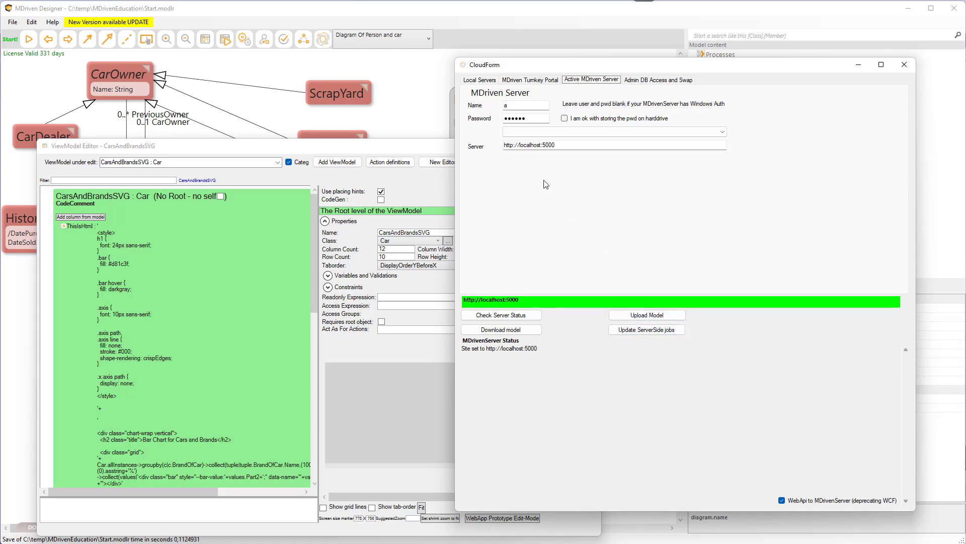
pyautogui.click(626, 316)
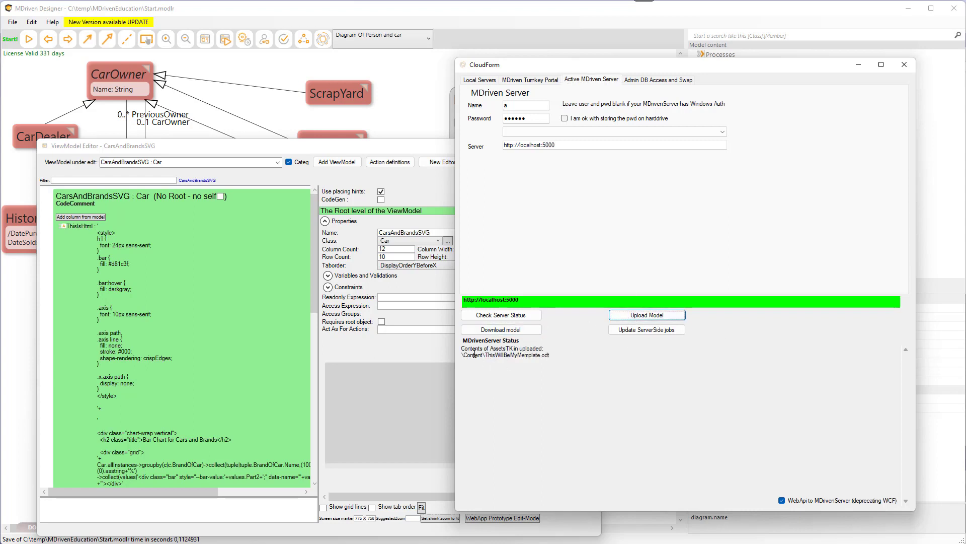
pyautogui.click(495, 317)
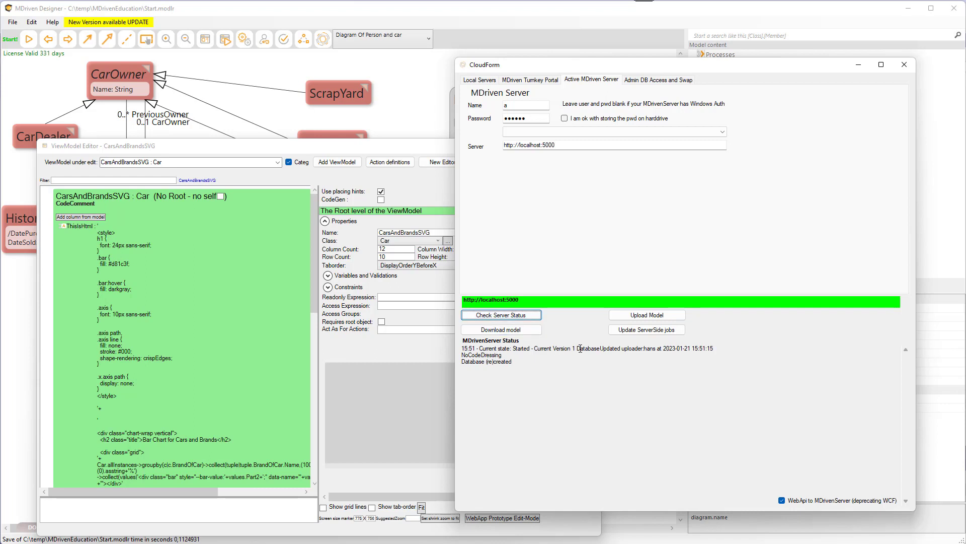
# Update the server-side jobs on the localhost:5000 server and check its status again.
pyautogui.moveTo(571, 351); pyautogui.dragTo(661, 351)
pyautogui.click(648, 349)
pyautogui.doubleClick(648, 349)
pyautogui.click(645, 350)
pyautogui.click(645, 333)
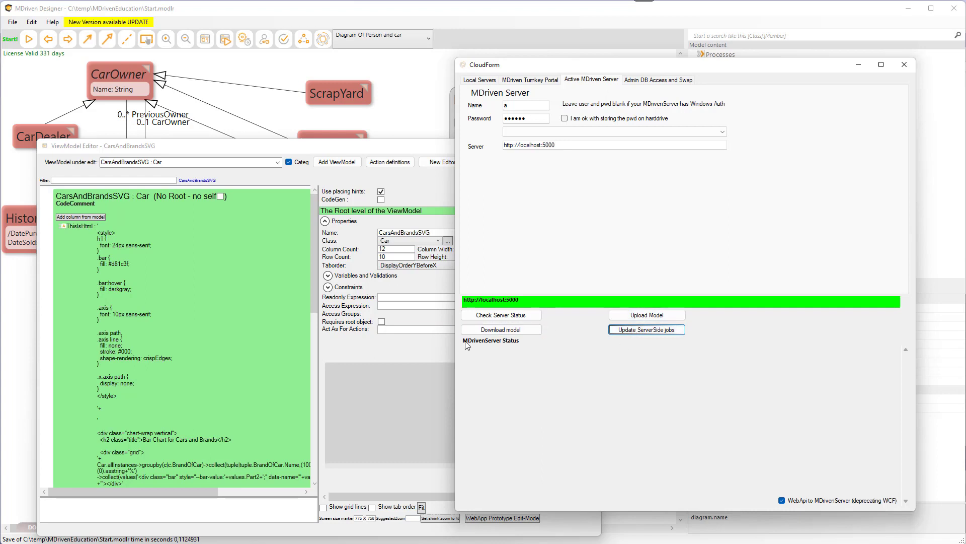
pyautogui.click(501, 316)
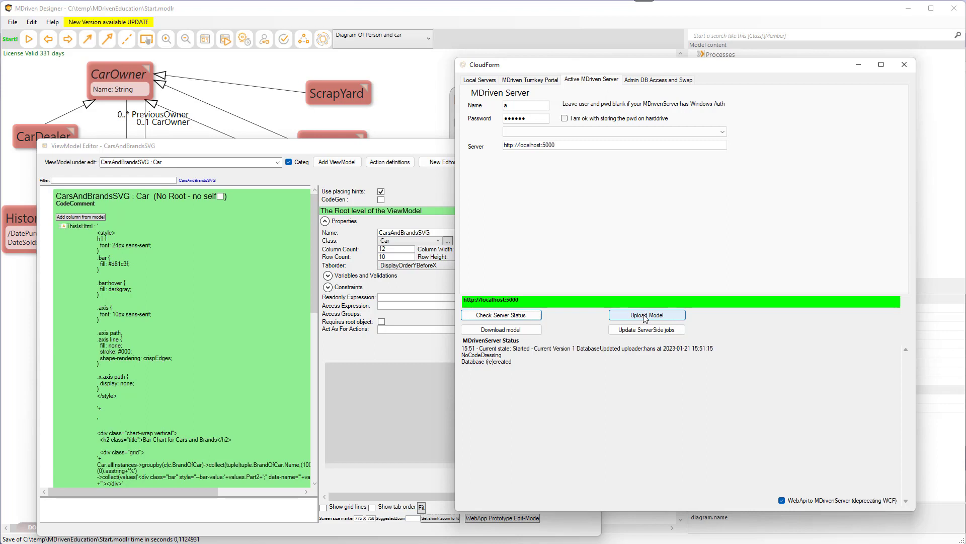
pyautogui.moveTo(567, 145); pyautogui.dragTo(476, 146)
pyautogui.hotkey('ctrl', 'c')
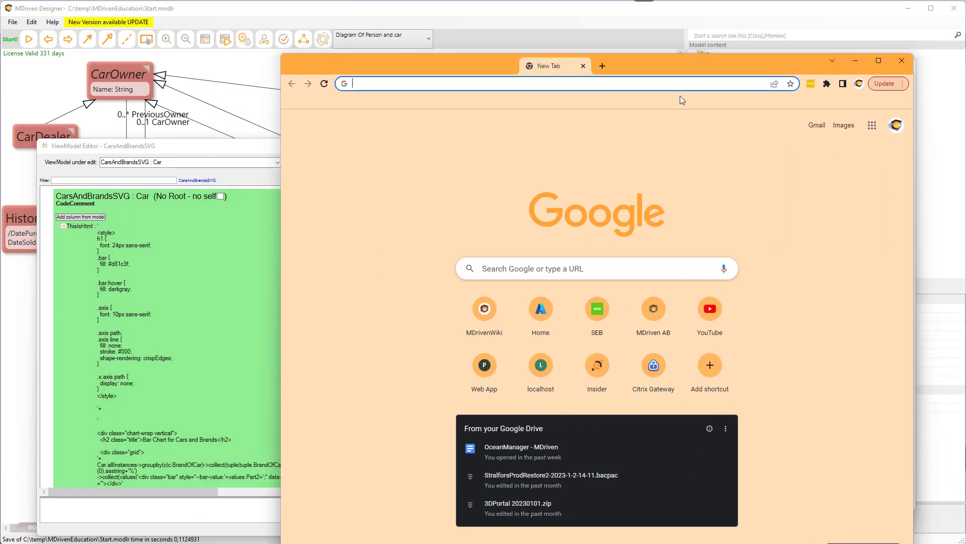
pyautogui.click(570, 85)
pyautogui.hotkey('ctrl', 'v')
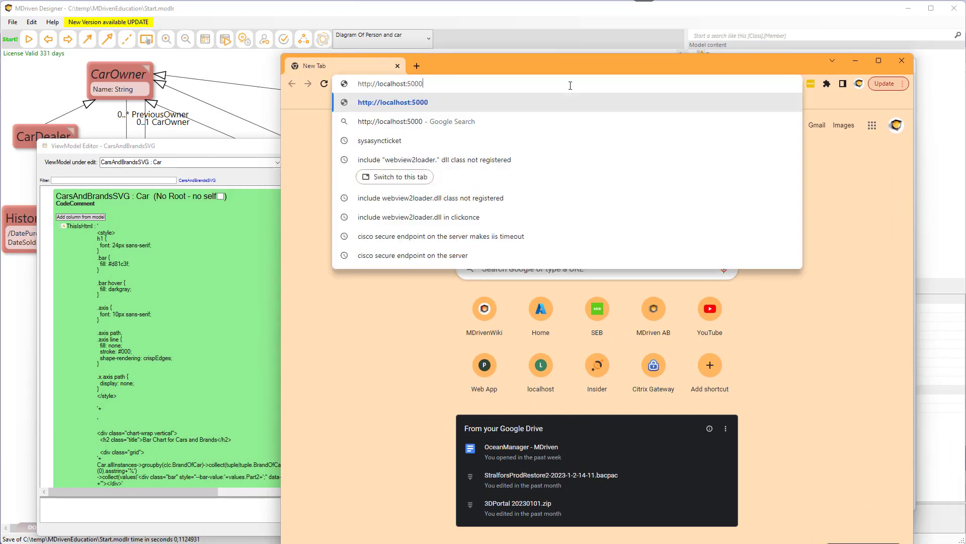
pyautogui.press('Return')
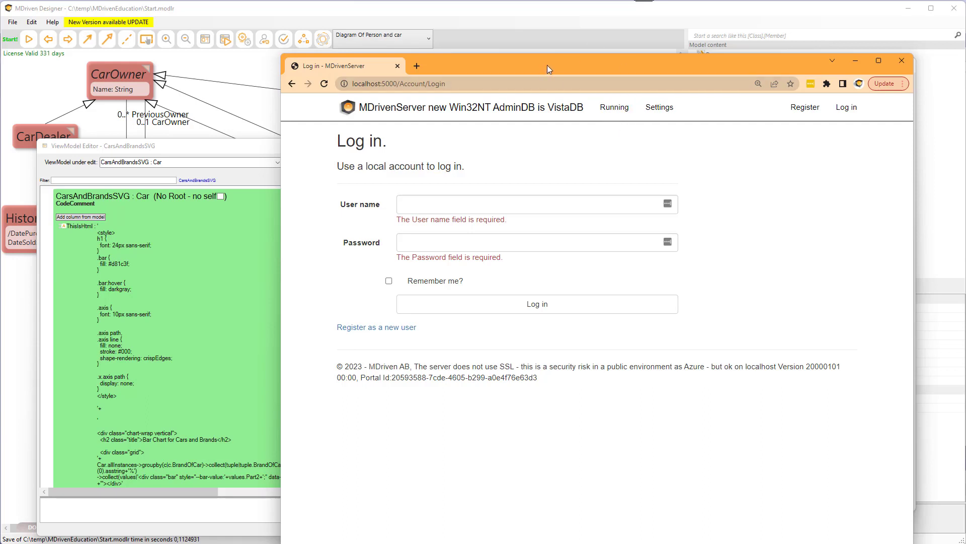
# Log in to MDriven Server with user name a and the account password, dismissing the browser's password prompts.
pyautogui.moveTo(547, 65); pyautogui.dragTo(461, 76)
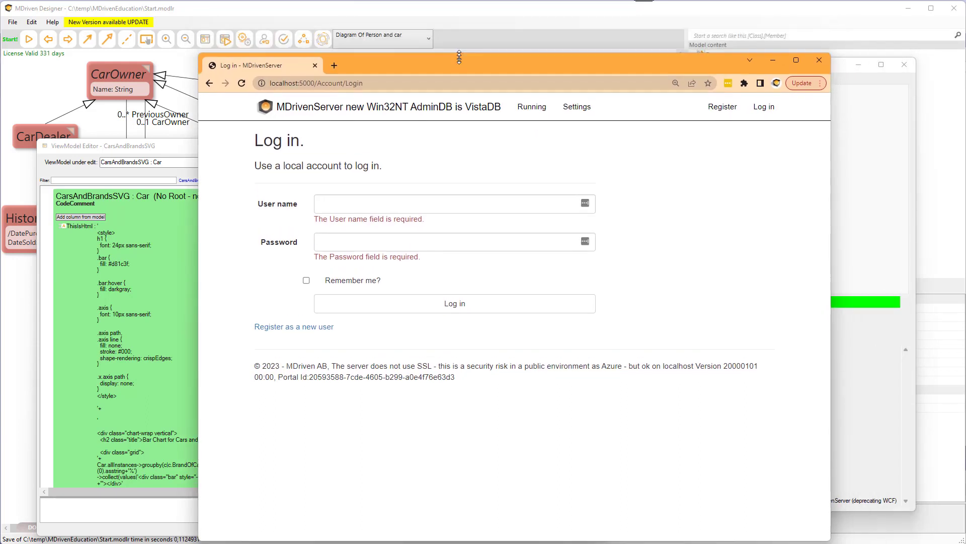
pyautogui.click(333, 225)
pyautogui.write('a')
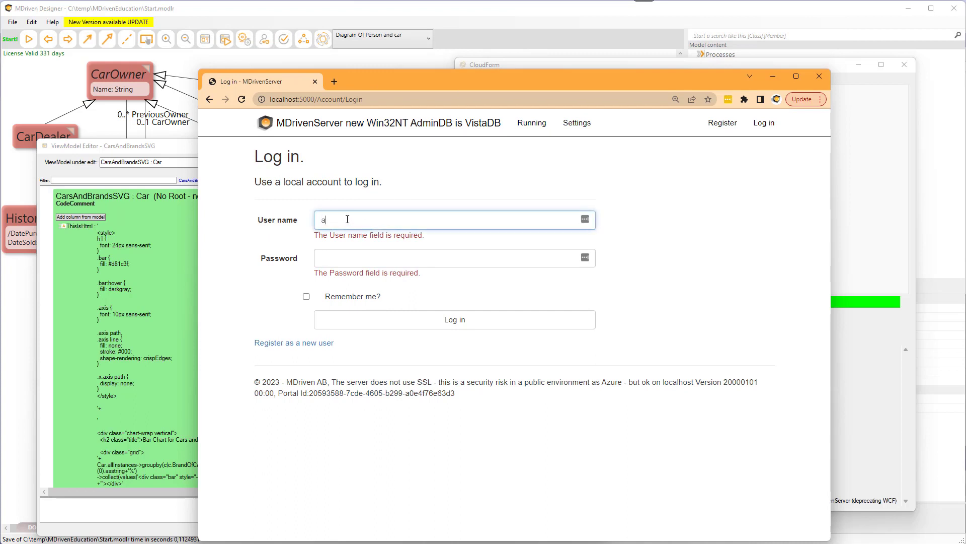
pyautogui.press('Tab')
pyautogui.write('aaa')
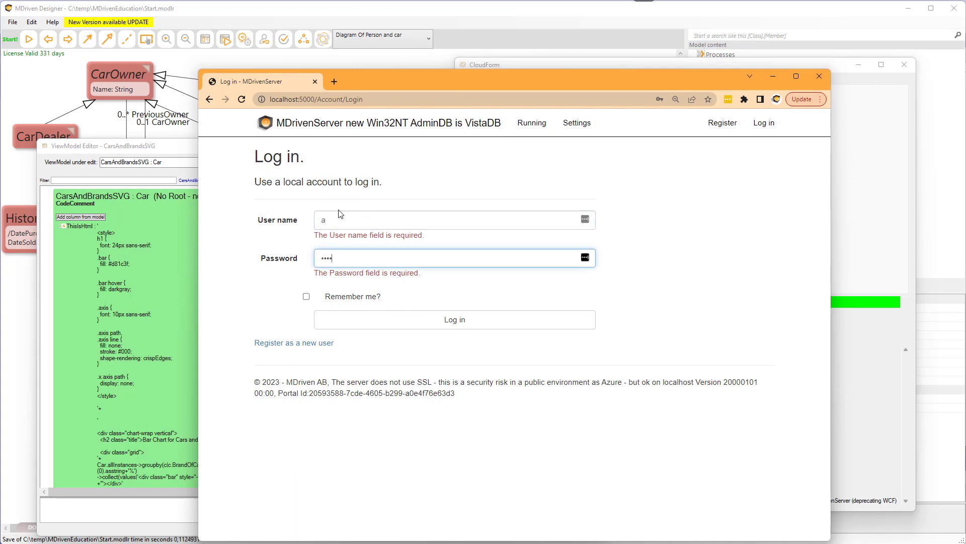
pyautogui.click(456, 322)
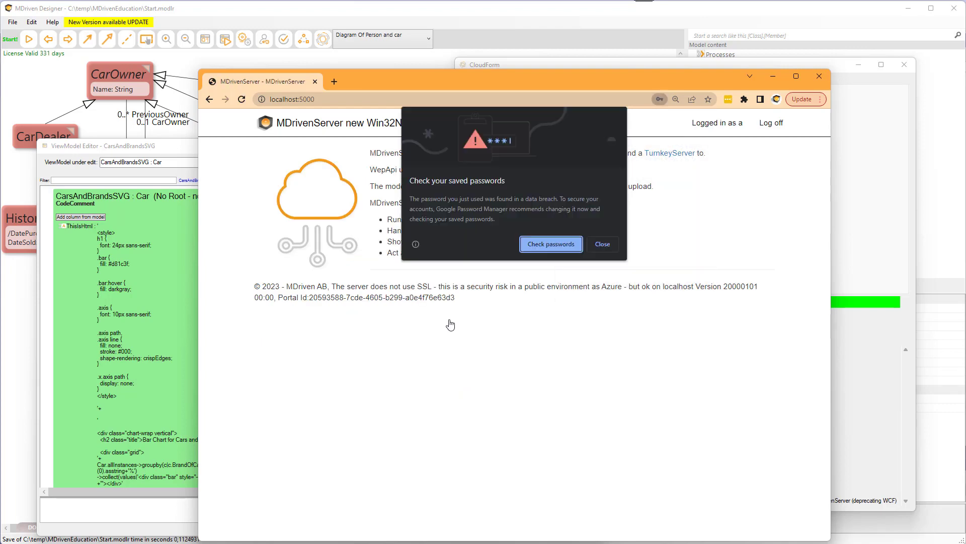
pyautogui.click(603, 244)
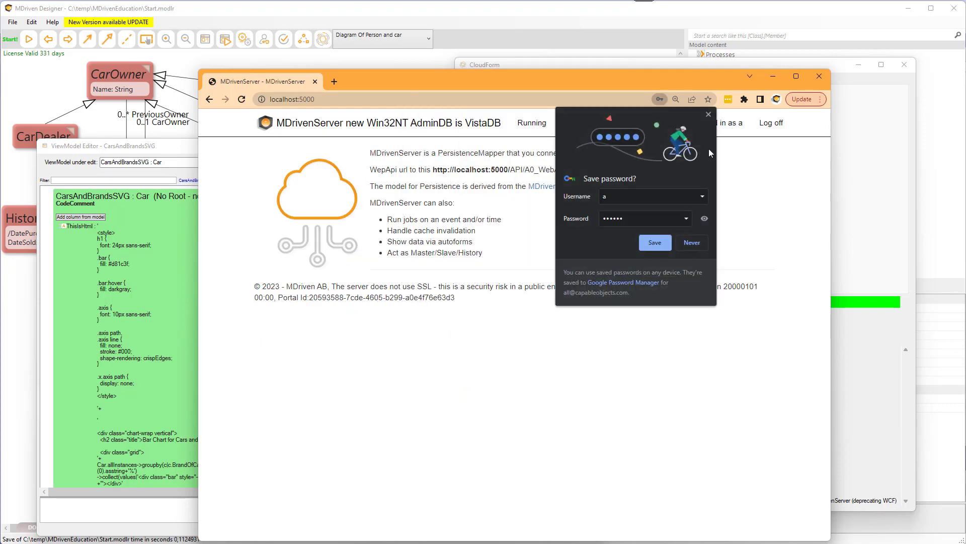
pyautogui.click(708, 115)
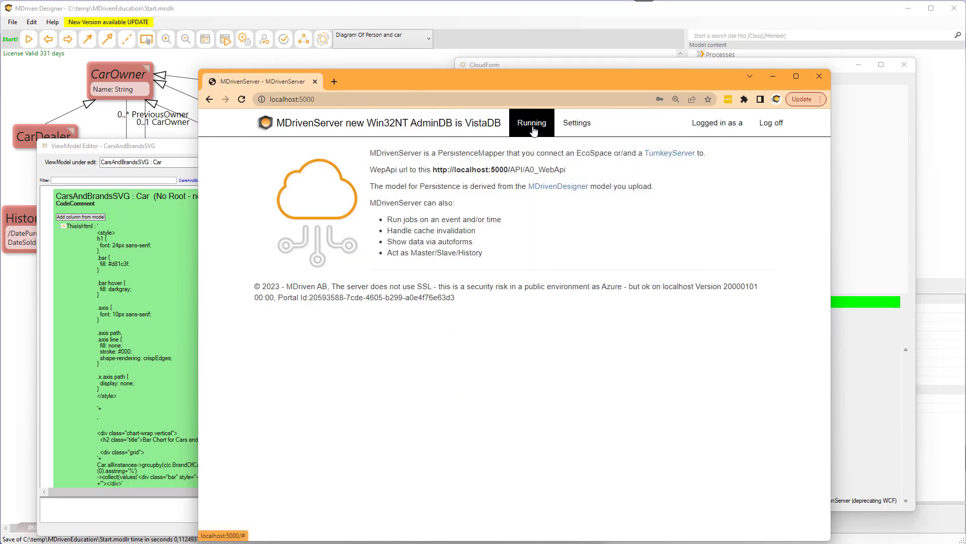
# Open the server's running model admin page, then the data seekers for classes in A0.
pyautogui.click(534, 128)
pyautogui.click(532, 145)
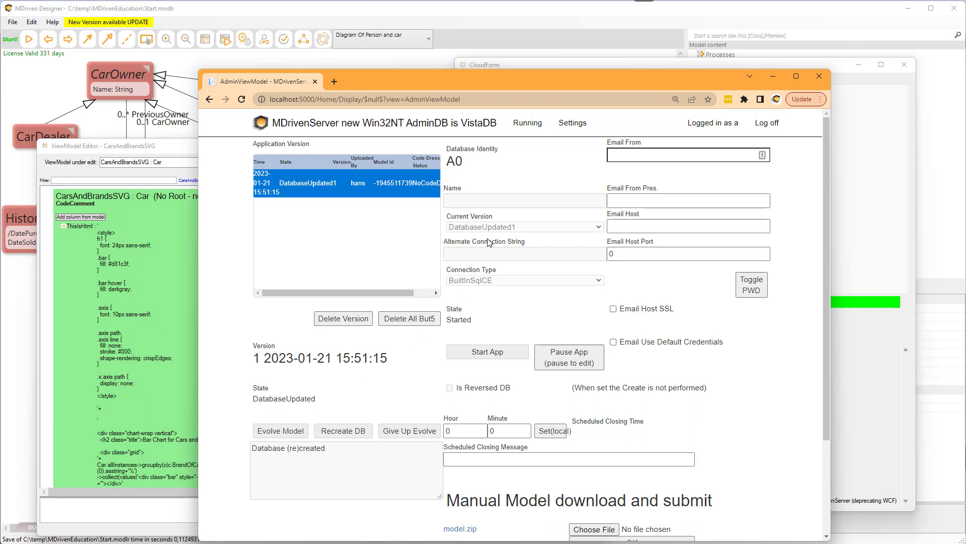
pyautogui.moveTo(515, 70); pyautogui.dragTo(517, 77)
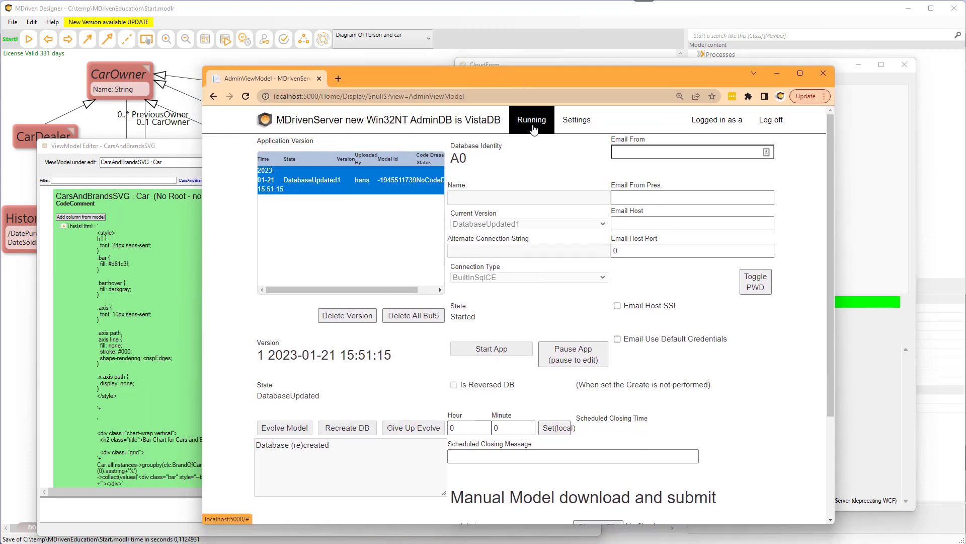
pyautogui.click(532, 121)
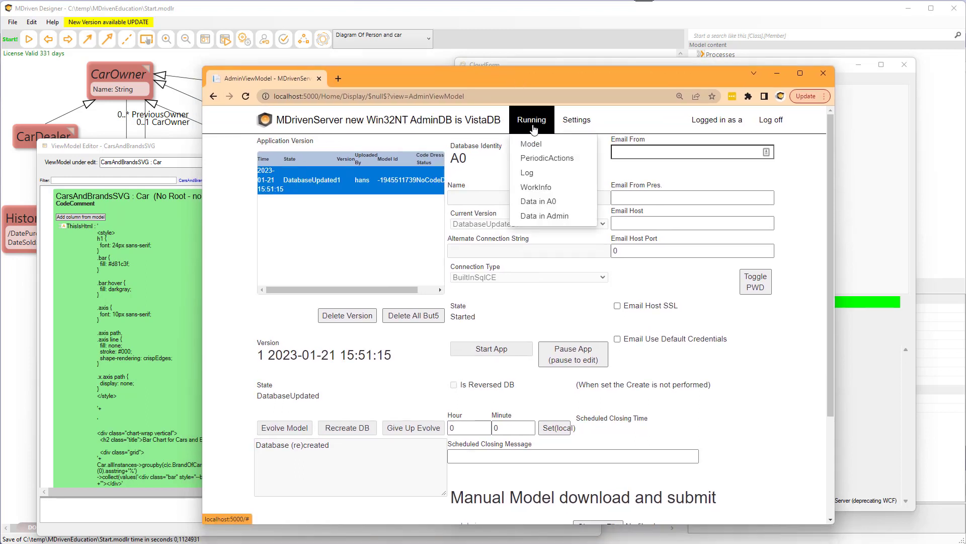
pyautogui.click(545, 208)
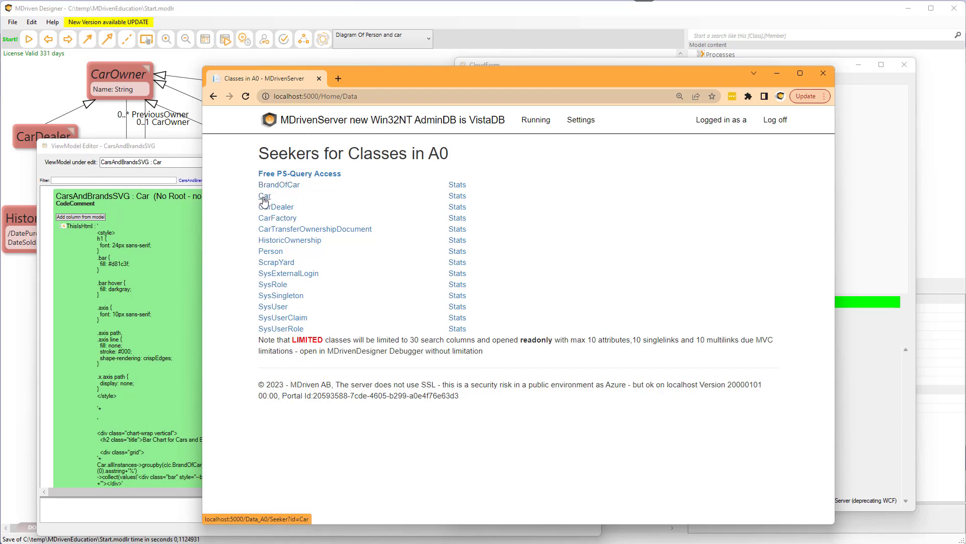
# Search the Car class objects stored in A0.
pyautogui.click(265, 201)
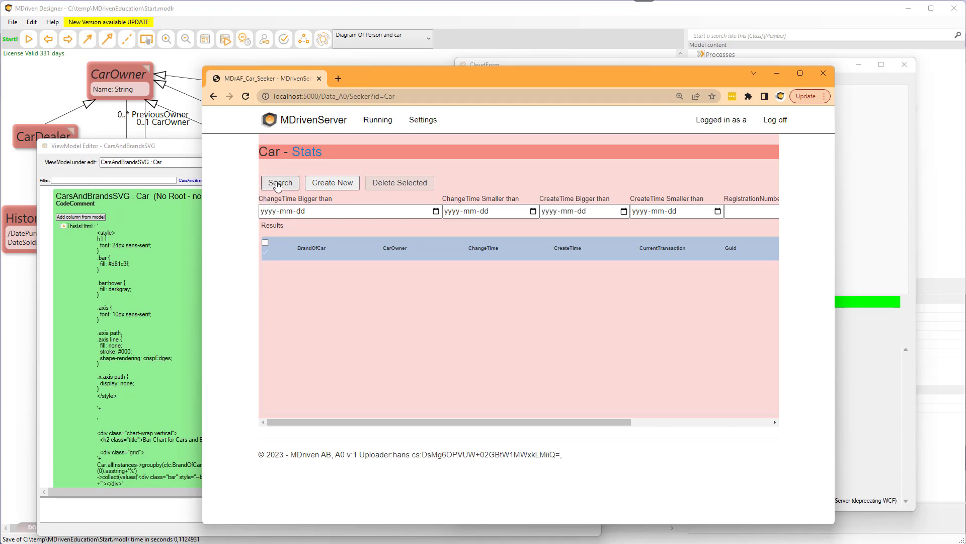
pyautogui.click(278, 186)
pyautogui.click(282, 189)
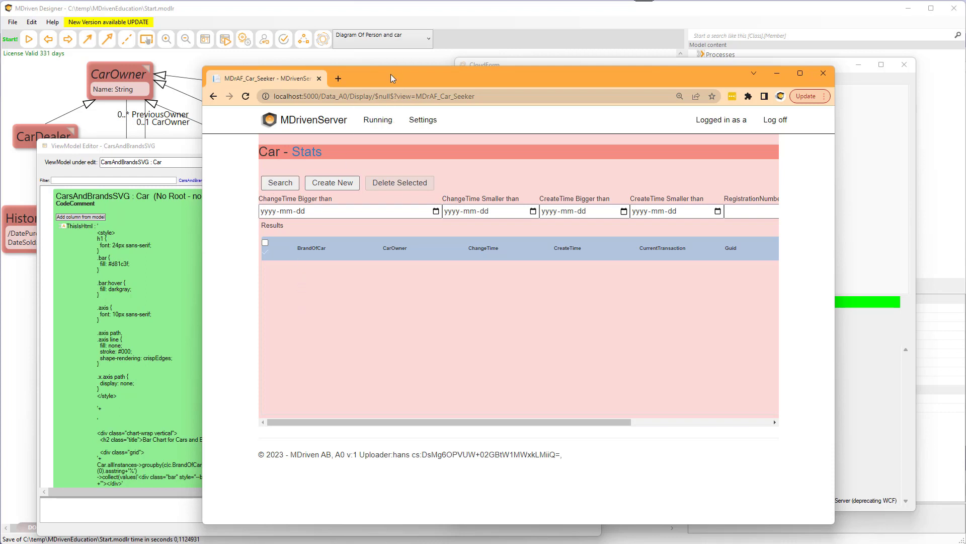
pyautogui.moveTo(387, 79); pyautogui.dragTo(356, 51)
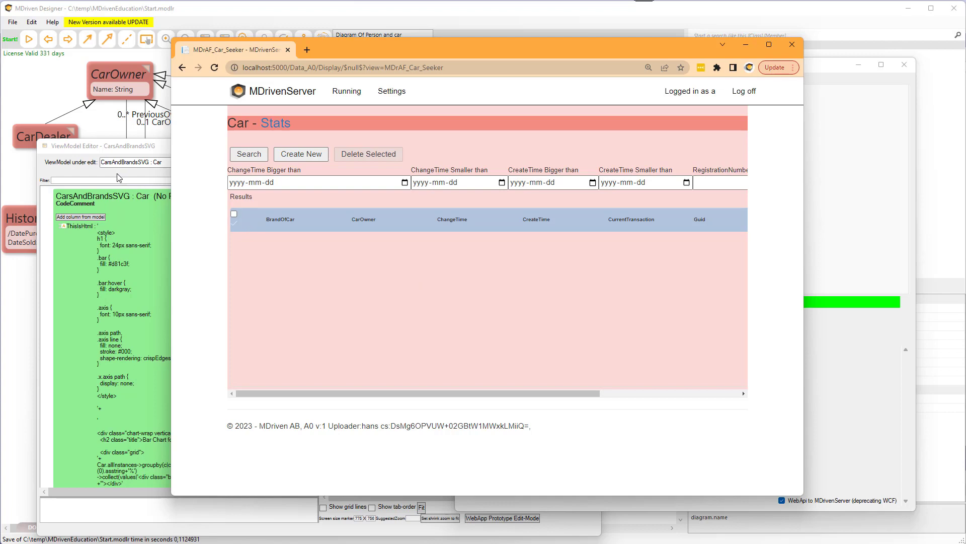
# Start the prototype with XML persistence and open the Migrate window.
pyautogui.click(49, 81)
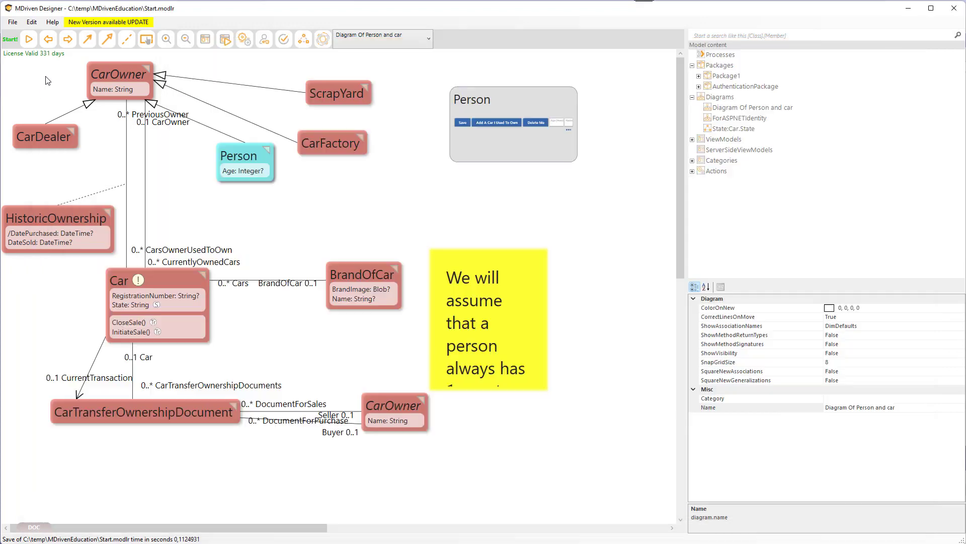
pyautogui.click(31, 42)
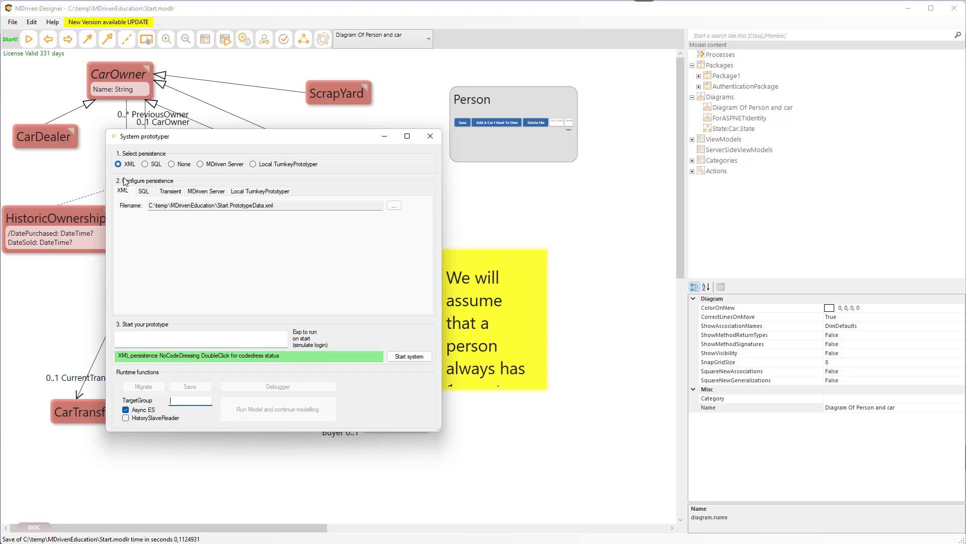
pyautogui.click(411, 358)
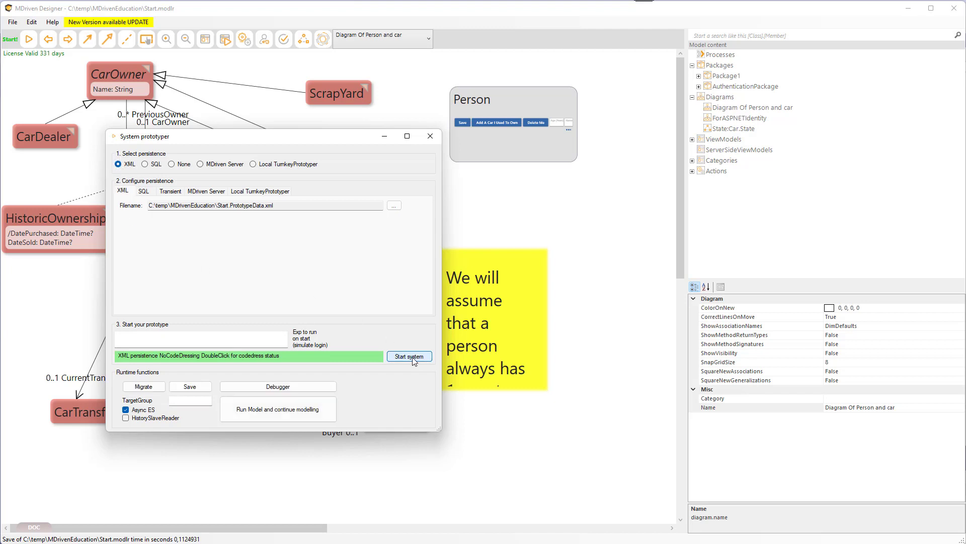
pyautogui.click(144, 386)
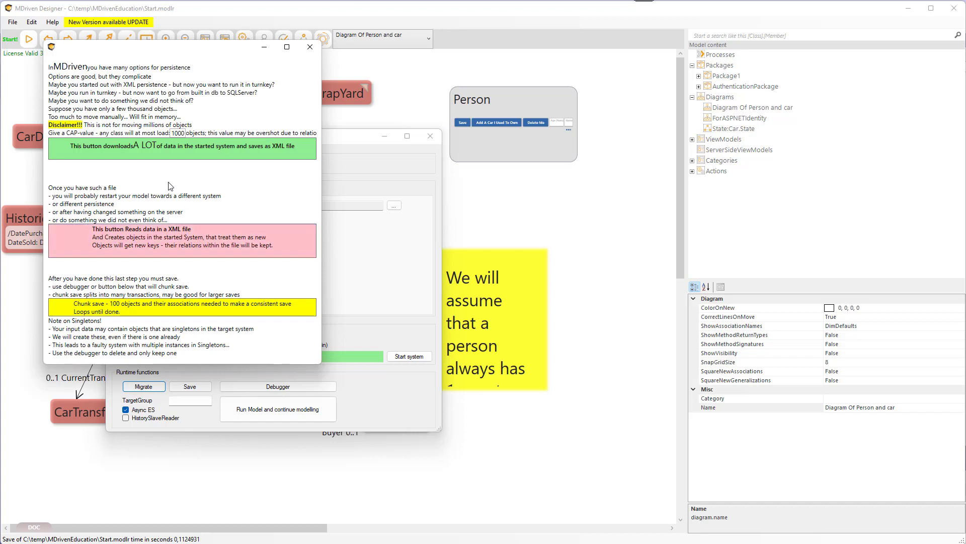
# Download all data from the started system and save it as migrateToDB.xml.
pyautogui.click(139, 151)
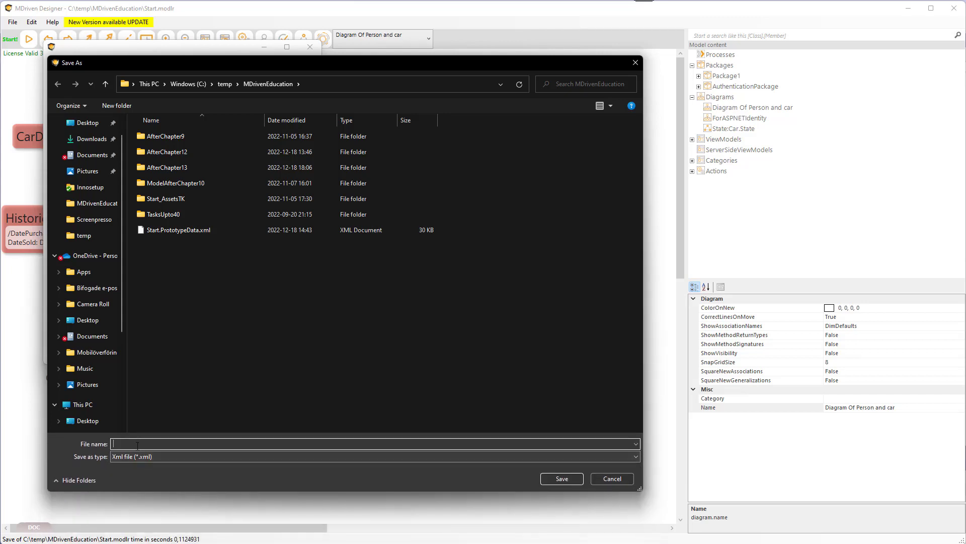
pyautogui.write('migrateToDB')
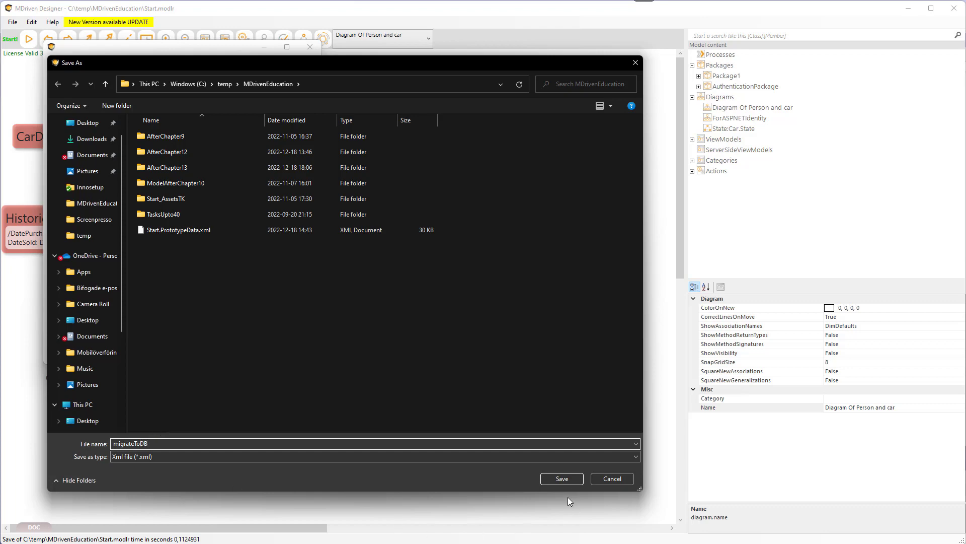
pyautogui.click(566, 479)
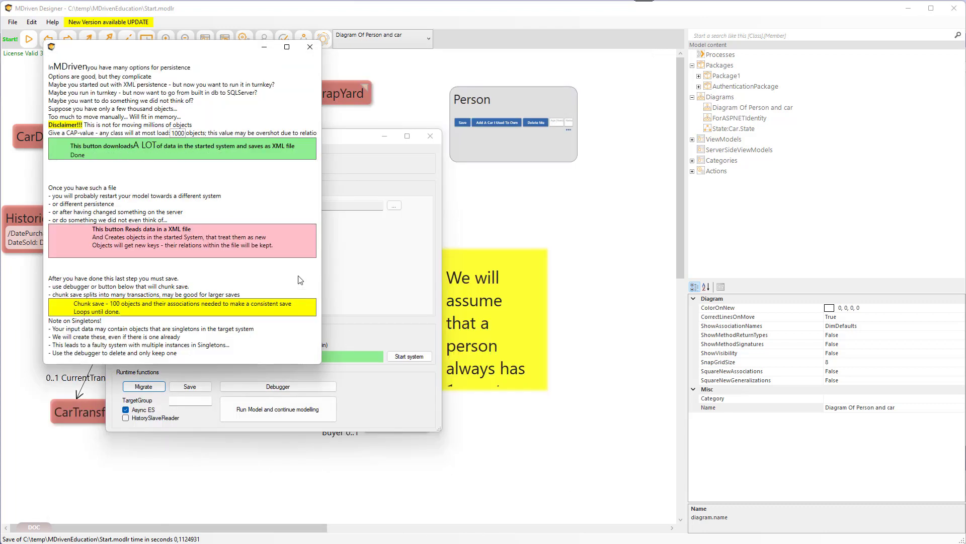
# Close the migration window and switch the prototype persistence to MDriven Server.
pyautogui.click(311, 49)
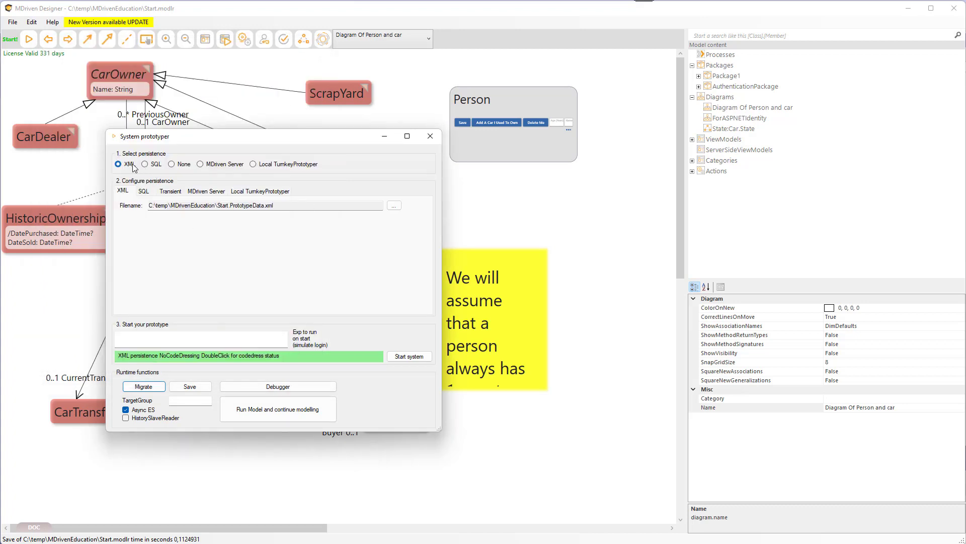
pyautogui.click(229, 166)
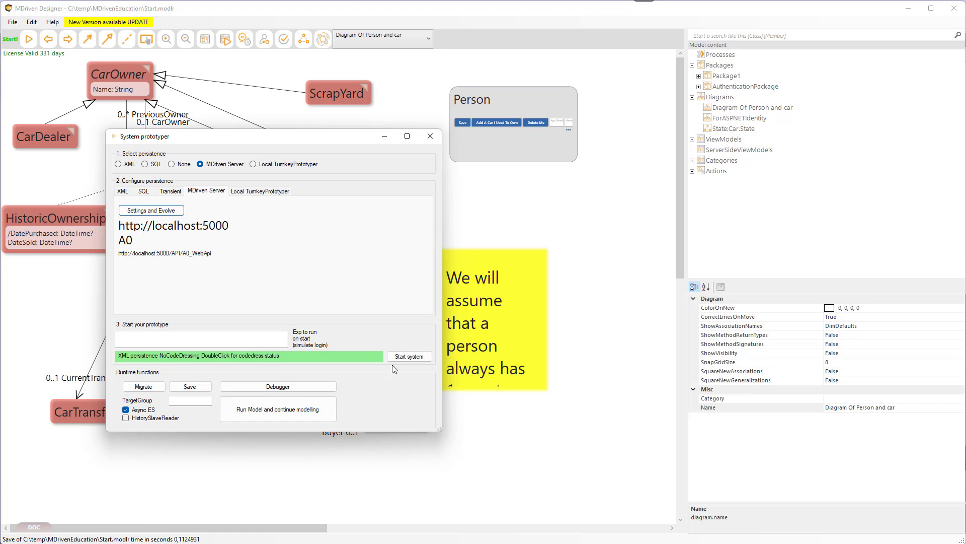
# Start the system on MDriven Server and read migrateToDB.xml into it from the Migrate window.
pyautogui.click(409, 356)
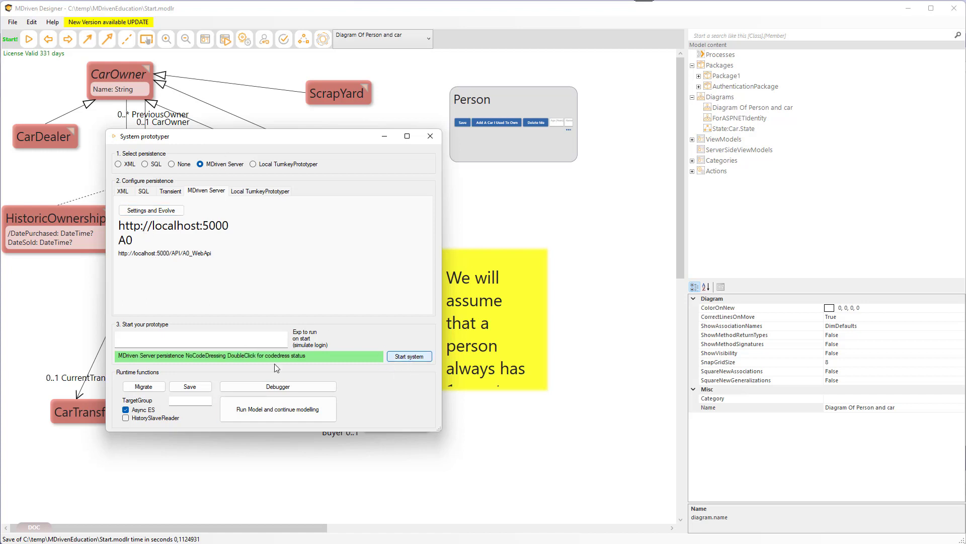
pyautogui.click(147, 387)
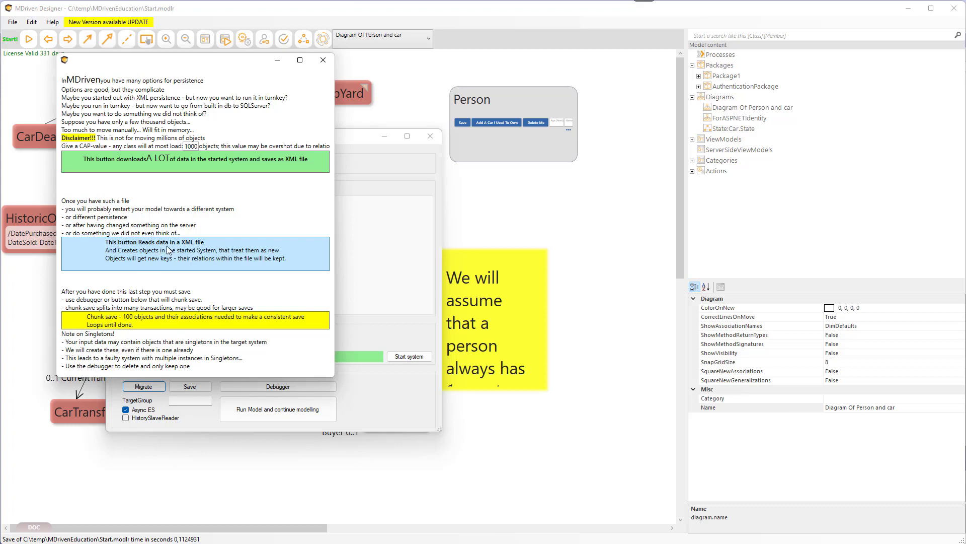
pyautogui.click(167, 249)
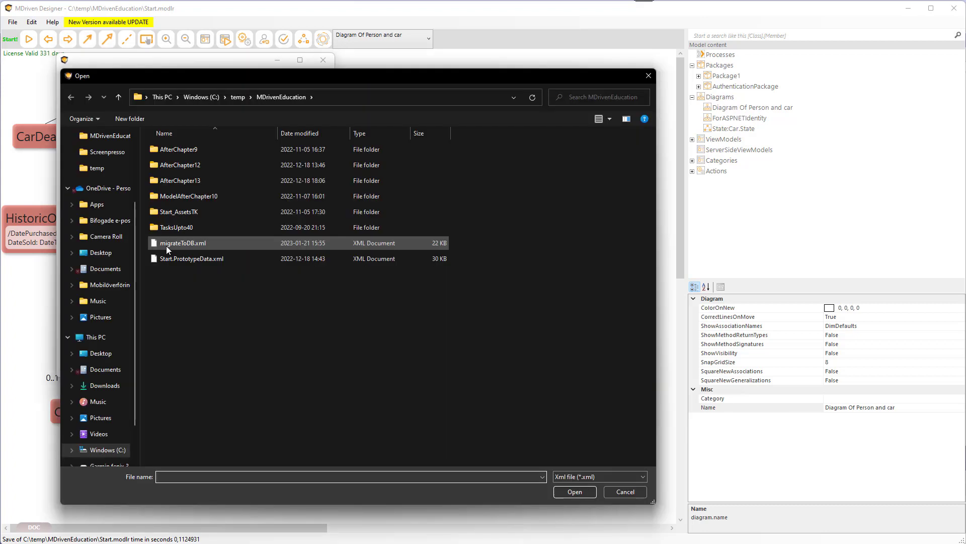
pyautogui.click(173, 246)
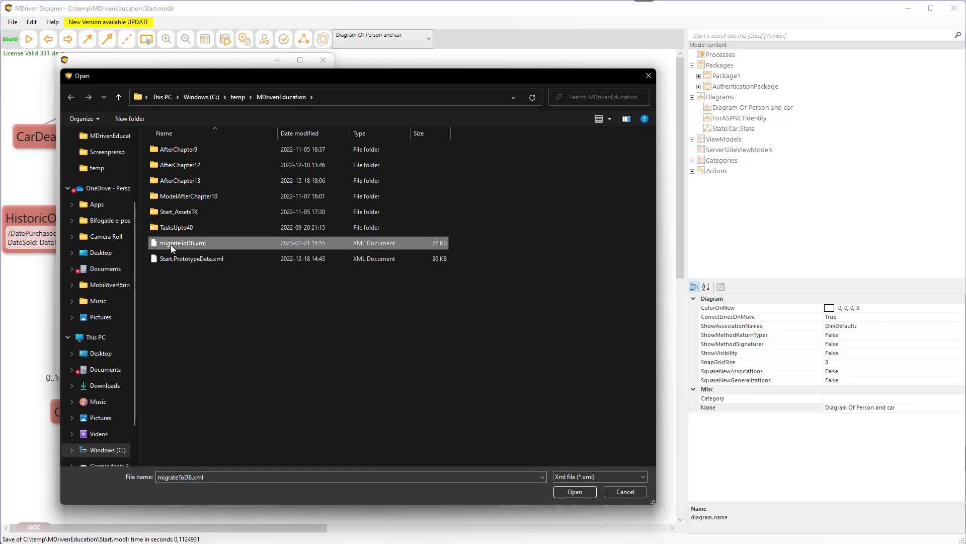
pyautogui.click(579, 492)
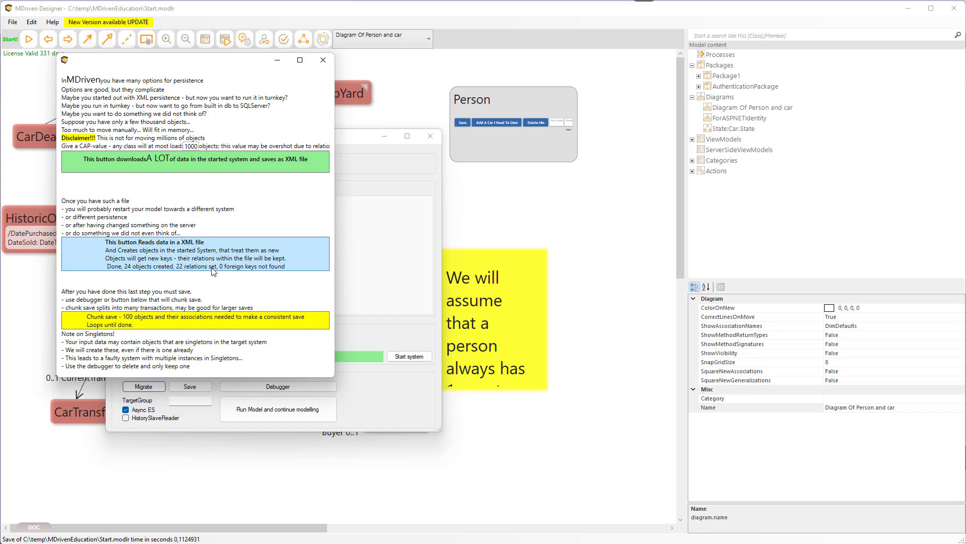
# Chunk-save the imported objects to the server and close the migration window.
pyautogui.click(160, 320)
pyautogui.click(323, 60)
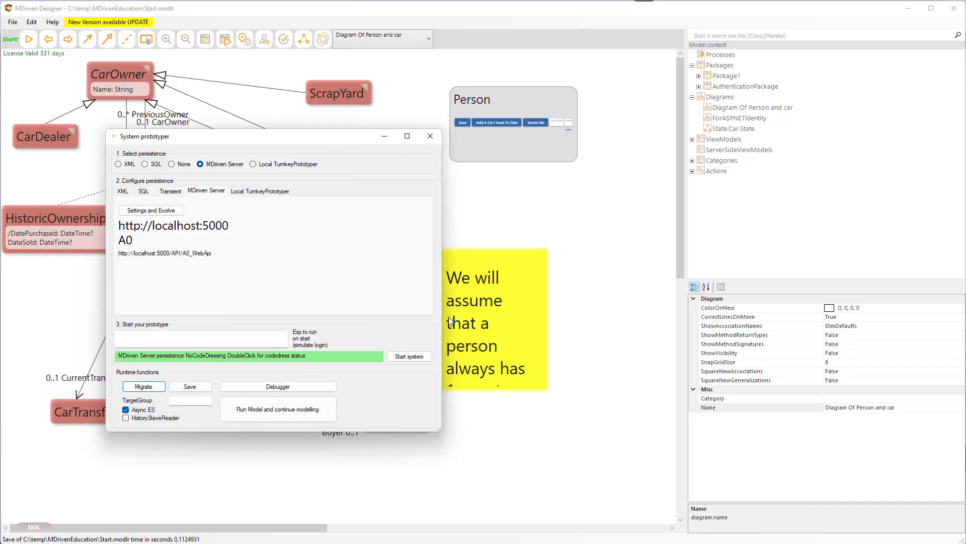
# Switch to the browser and search the Car objects stored on the MDriven Server.
pyautogui.hotkey('alt', 'Tab')
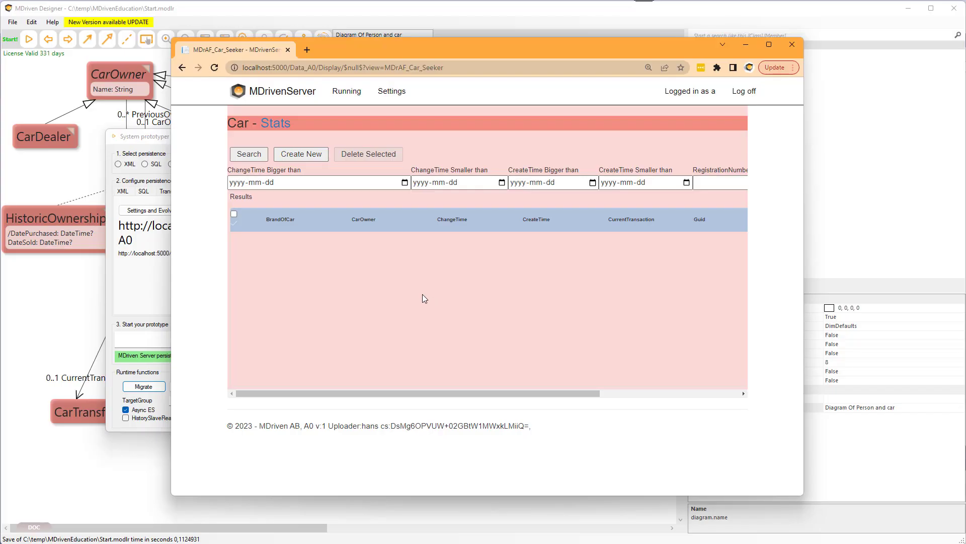
pyautogui.click(256, 158)
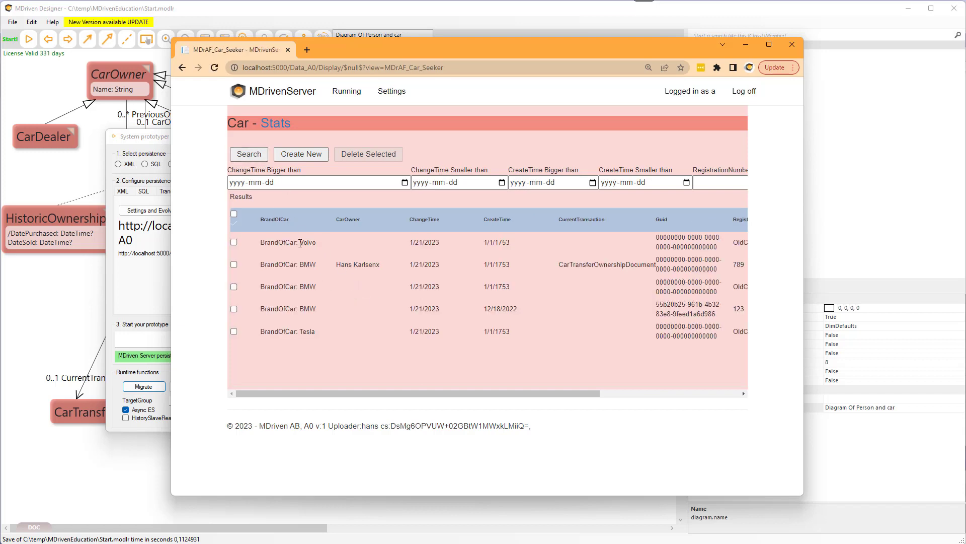
pyautogui.click(296, 244)
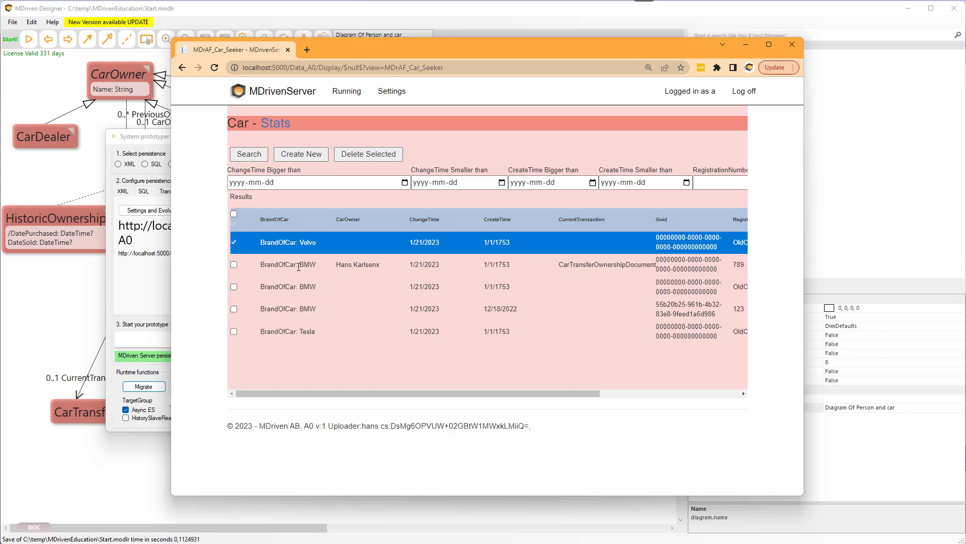
pyautogui.click(300, 265)
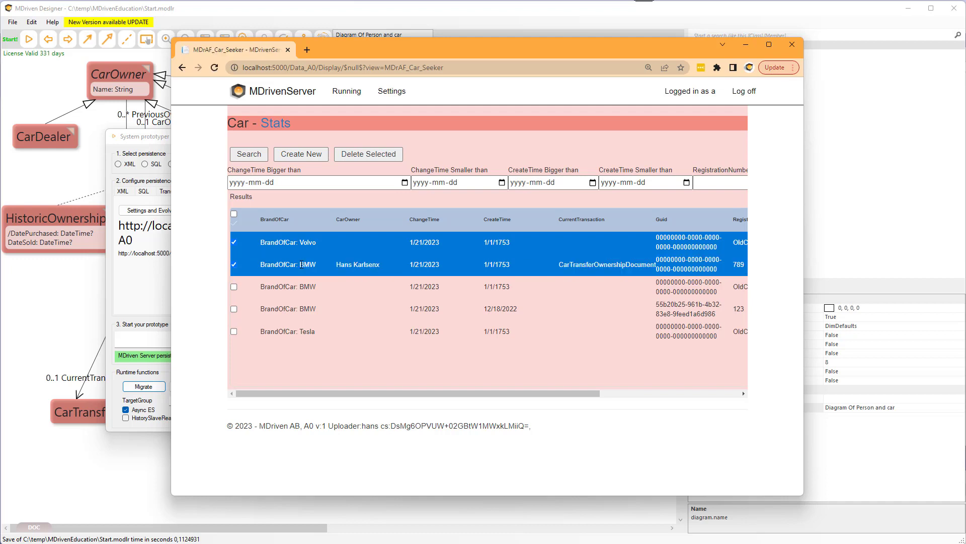
pyautogui.click(233, 264)
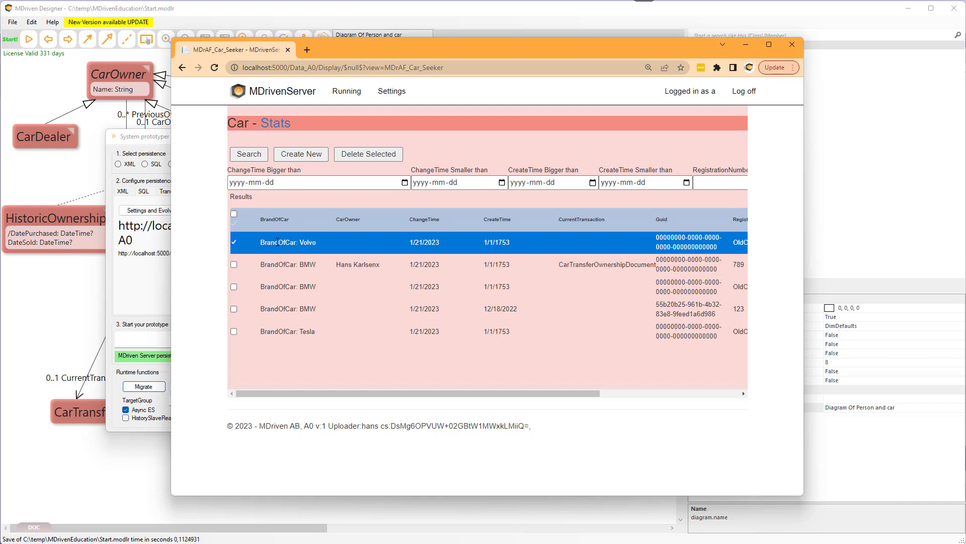
# Open the Volvo car and its BrandOfCar object to inspect the migrated data.
pyautogui.doubleClick(277, 241)
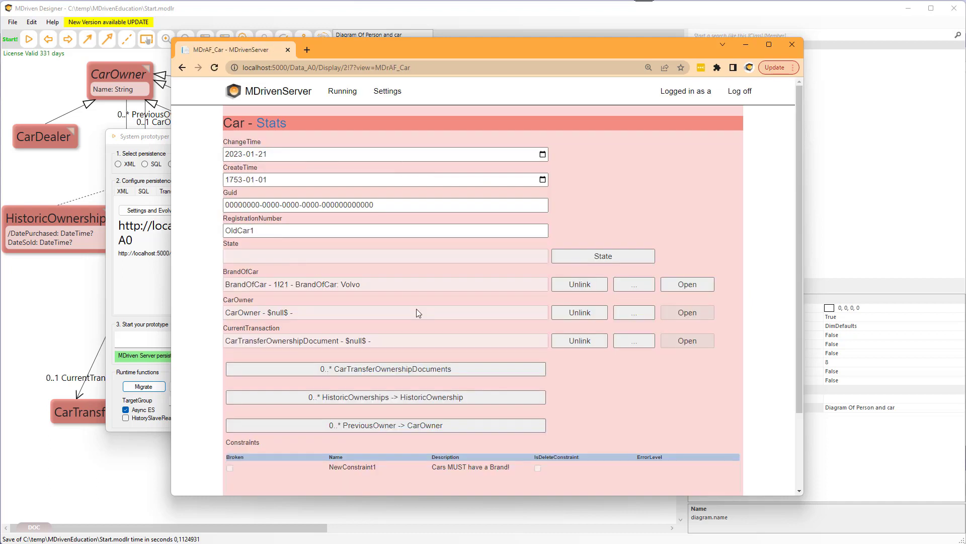
pyautogui.scroll(-1, 416, 312)
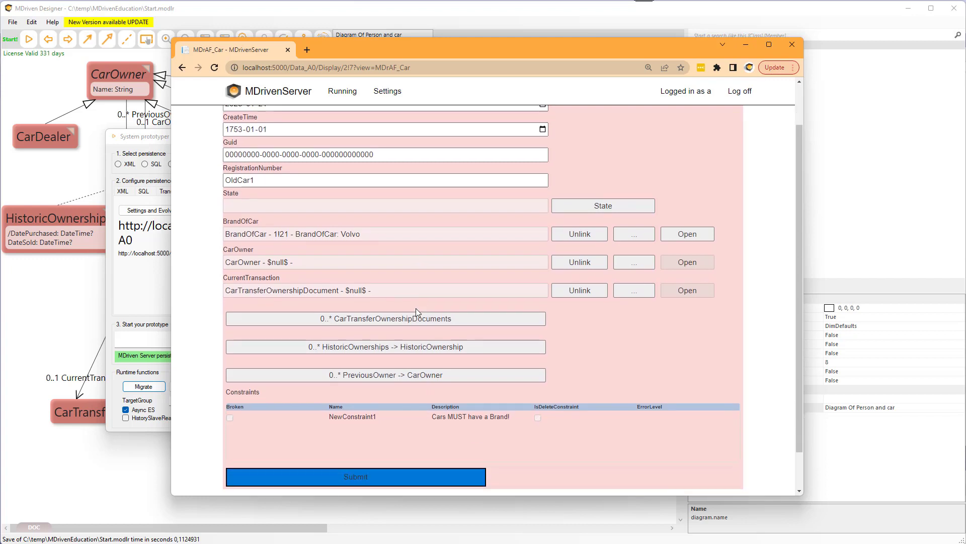
pyautogui.scroll(-1, 415, 308)
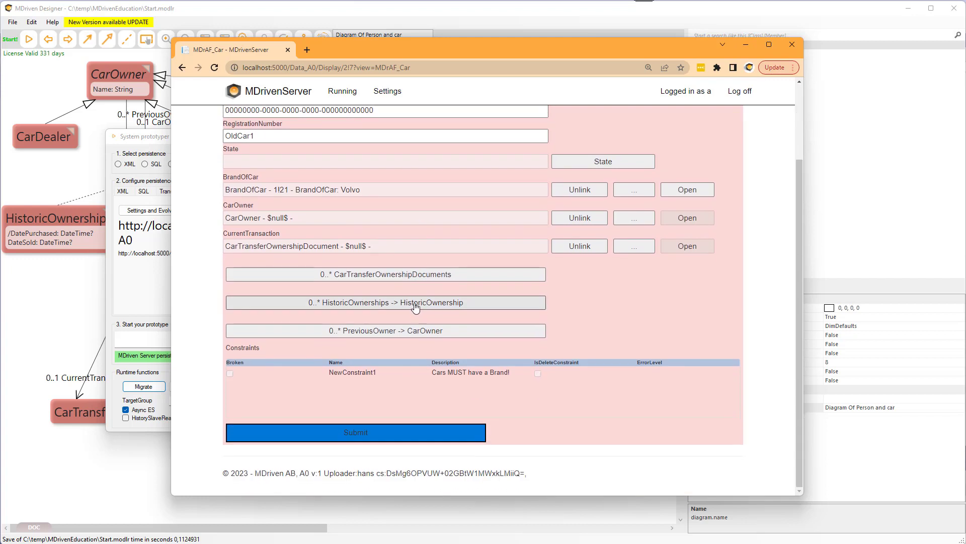
pyautogui.scroll(2, 416, 306)
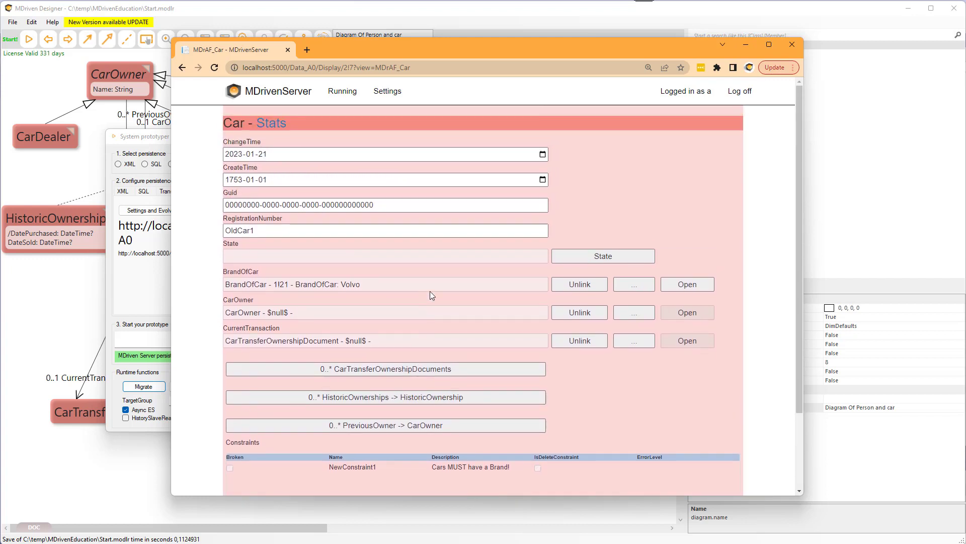
pyautogui.click(687, 287)
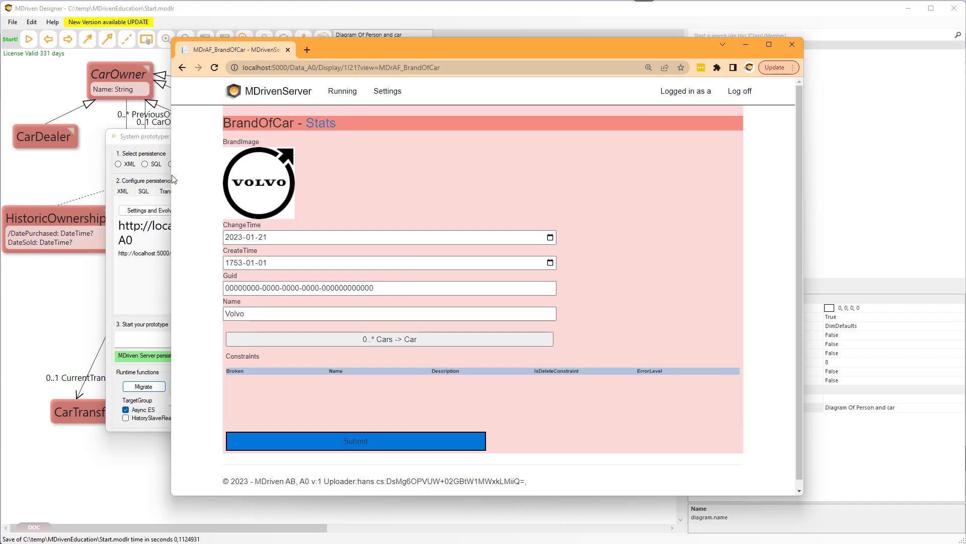
pyautogui.moveTo(171, 175); pyautogui.dragTo(227, 172)
pyautogui.click(180, 134)
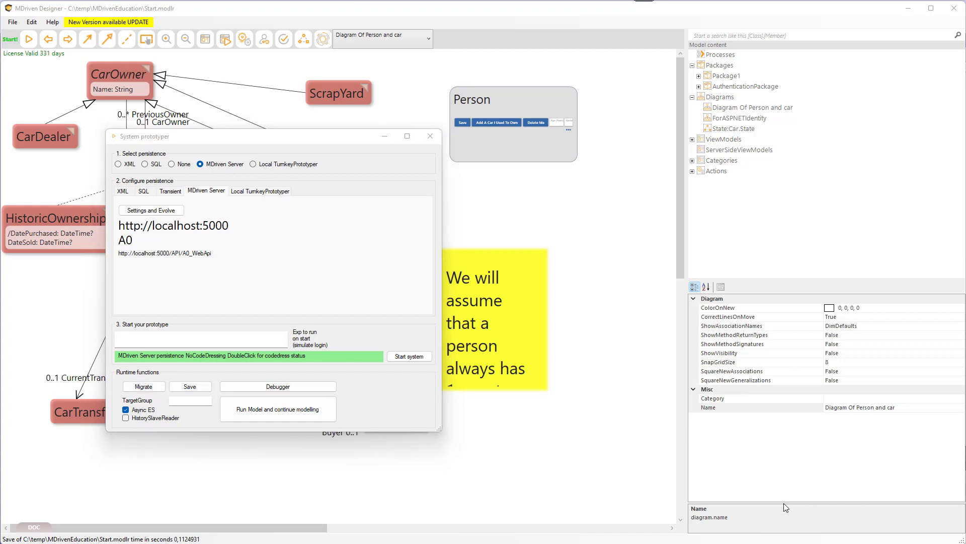
# Set the Local Turnkey Prototyper data source to MDriven Server and restart MDriven Turnkey Core.
pyautogui.click(257, 192)
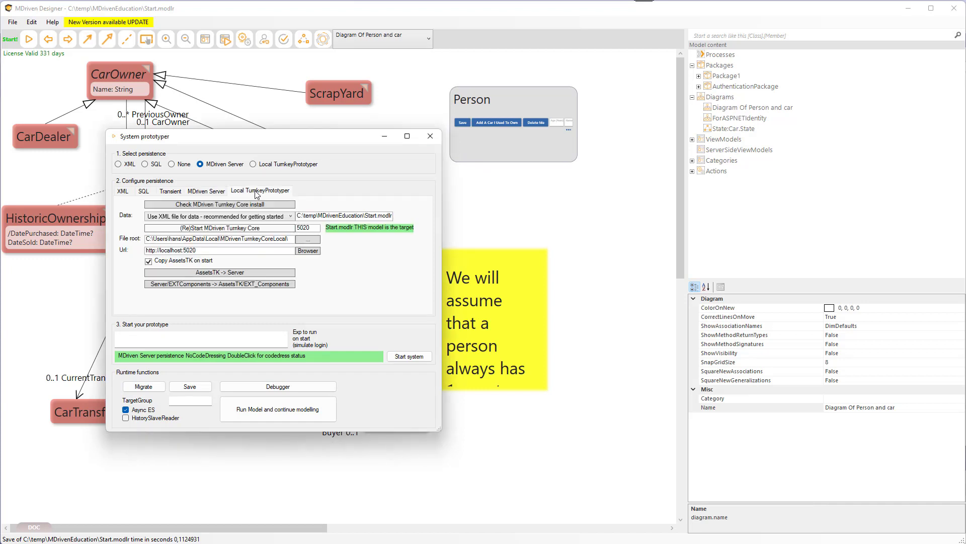
pyautogui.click(205, 217)
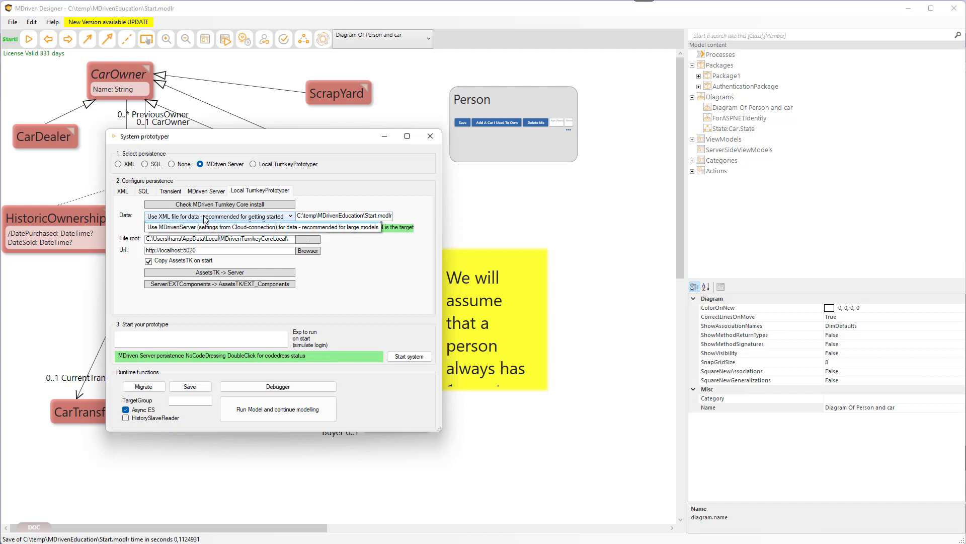
pyautogui.click(205, 235)
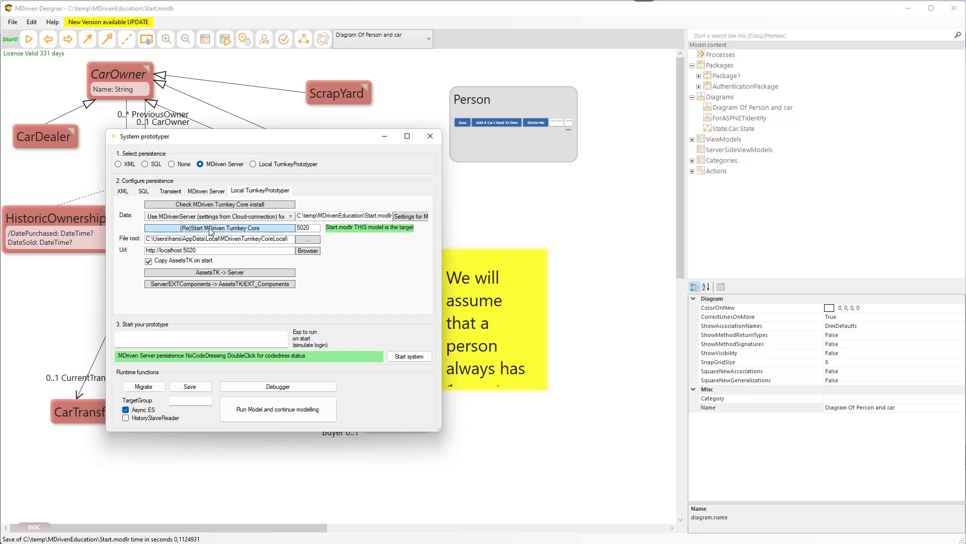
pyautogui.click(210, 228)
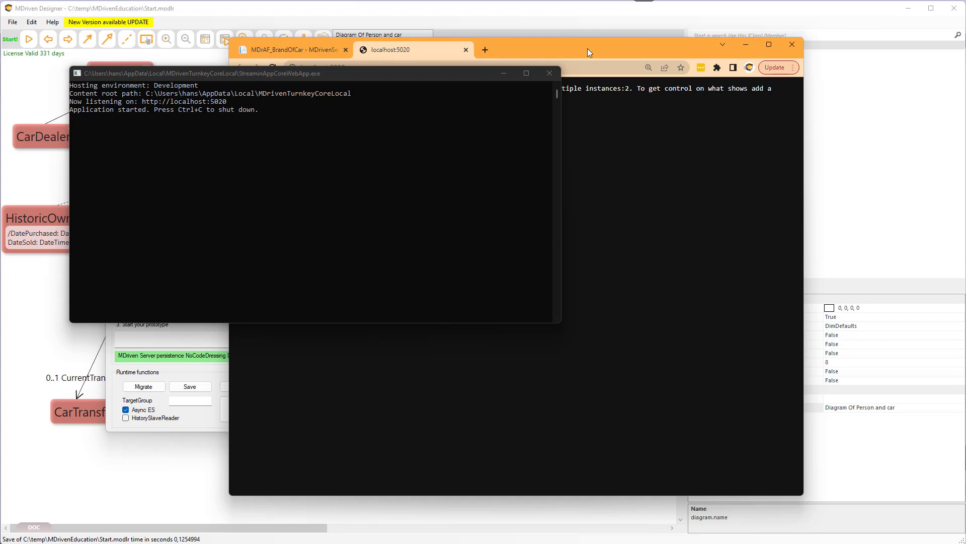
# Examine the singleton error message shown on the Turnkey page at localhost:5020.
pyautogui.moveTo(550, 46); pyautogui.dragTo(579, 46)
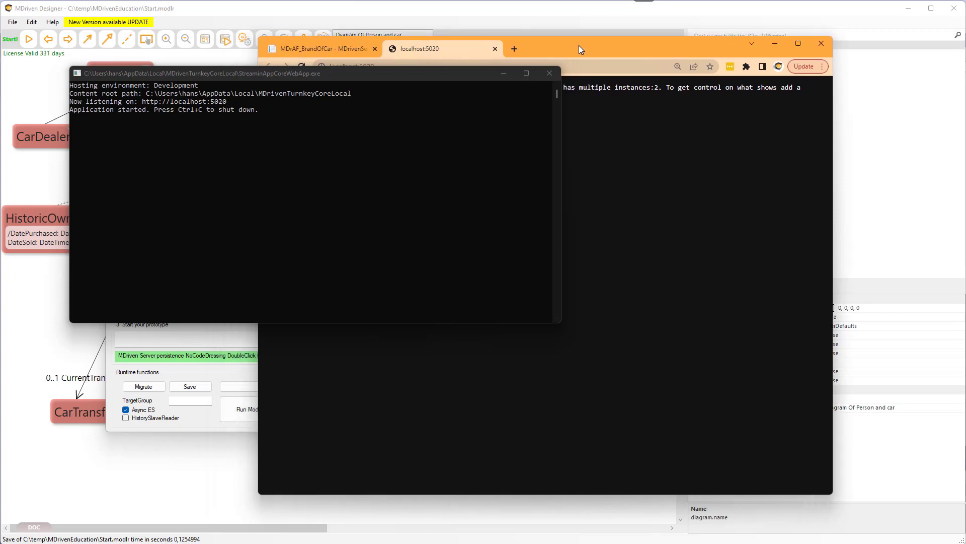
pyautogui.moveTo(426, 75); pyautogui.dragTo(369, 145)
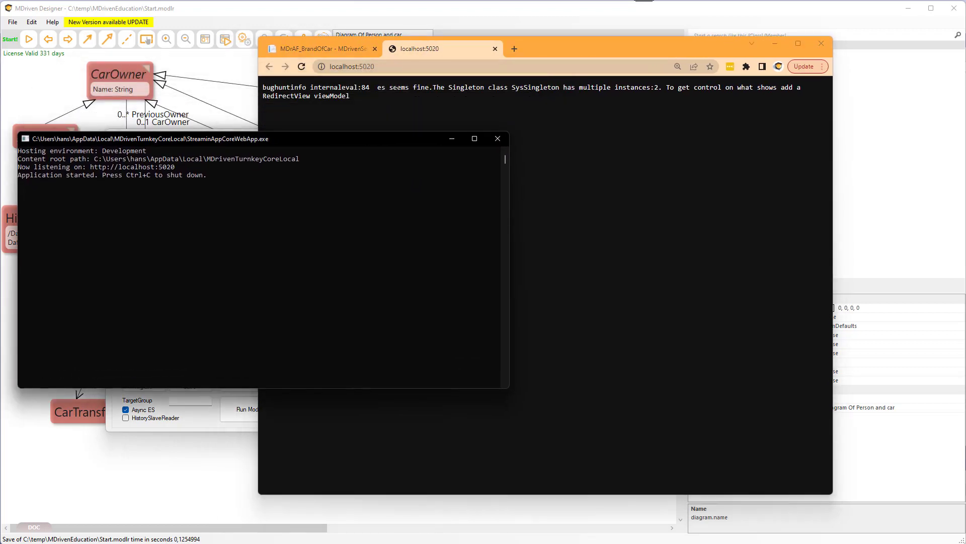
pyautogui.moveTo(432, 88); pyautogui.dragTo(670, 89)
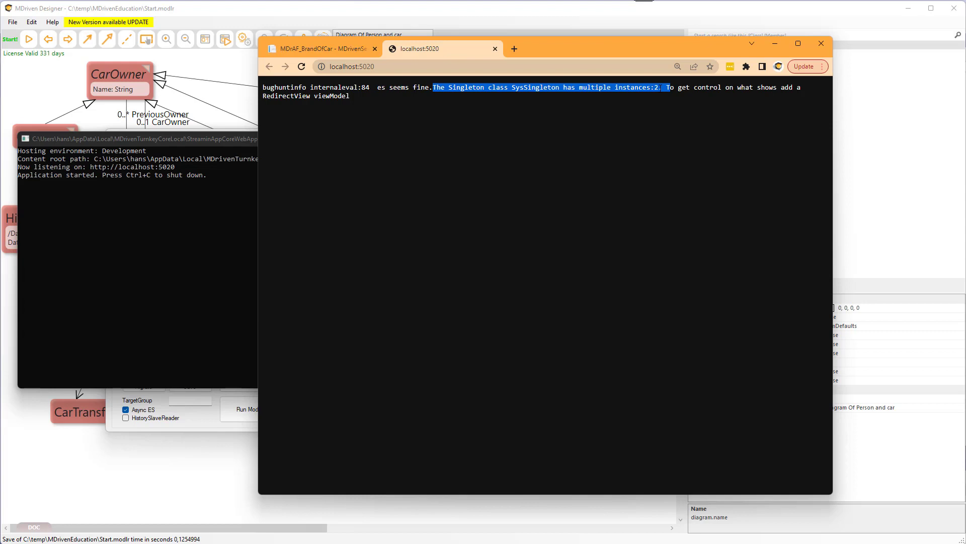
pyautogui.click(506, 102)
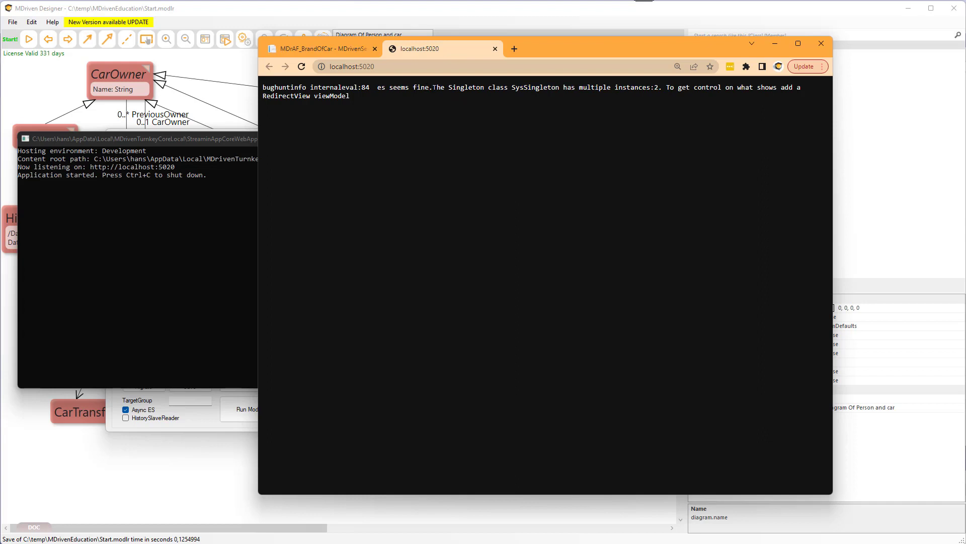
pyautogui.moveTo(429, 88); pyautogui.dragTo(658, 89)
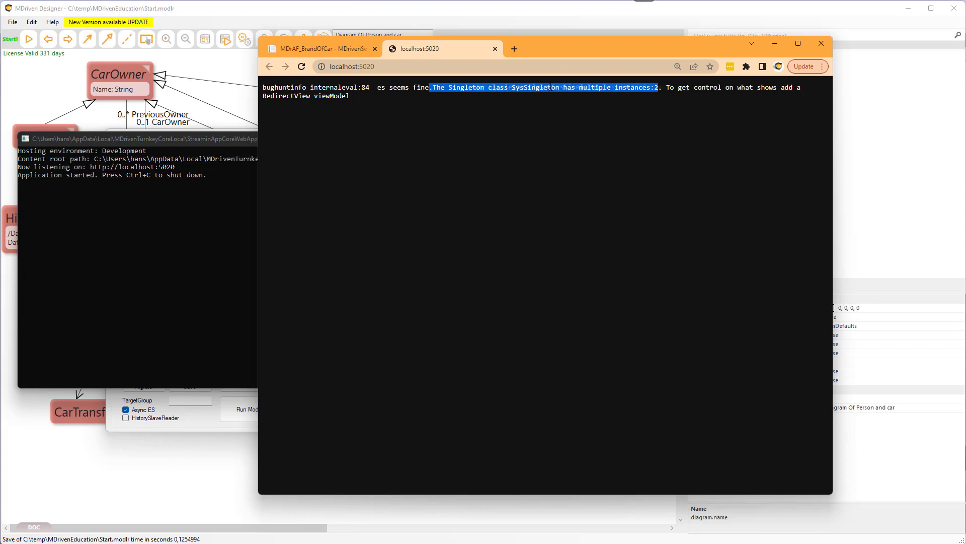
pyautogui.doubleClick(535, 87)
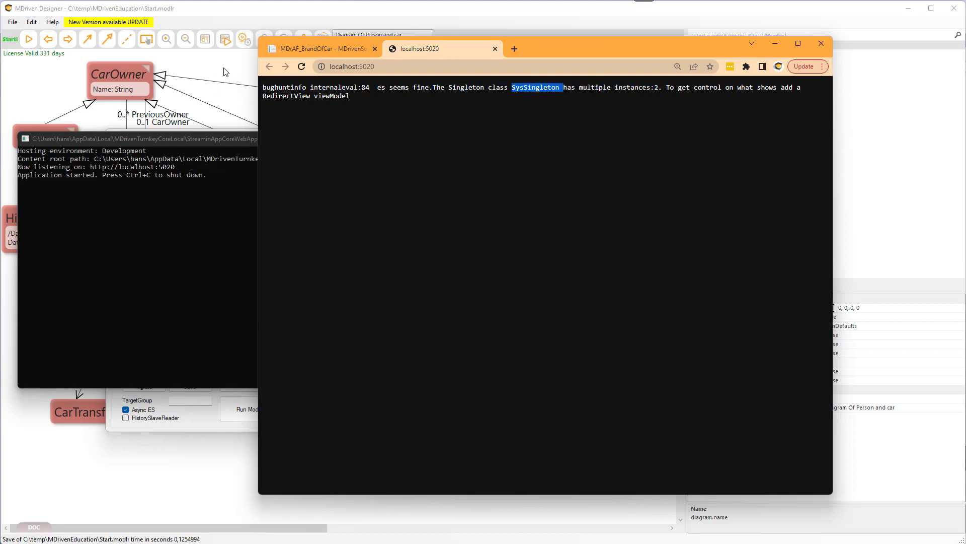
# Close the prototyper window and look up the SysSingleton class and its IsSingleton property.
pyautogui.click(191, 417)
pyautogui.click(435, 136)
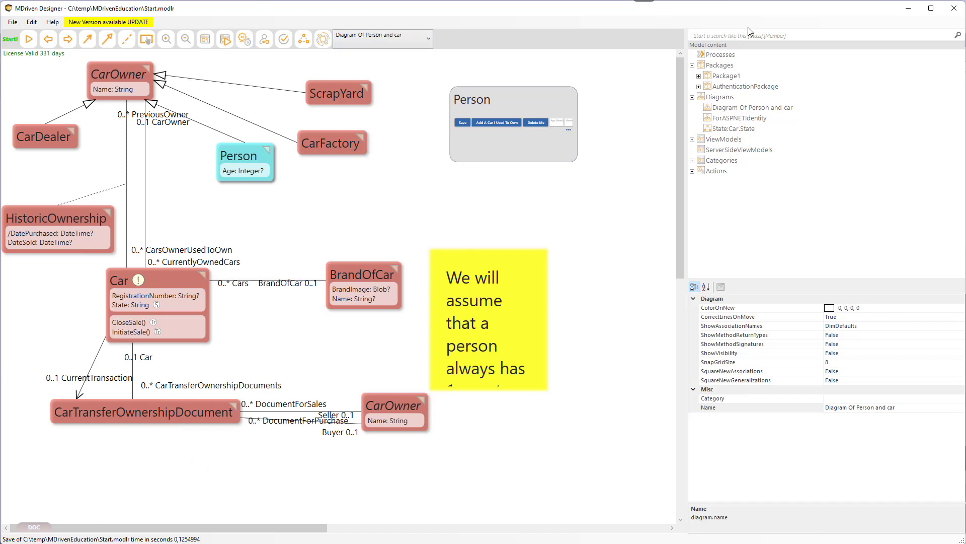
pyautogui.write('SysSing')
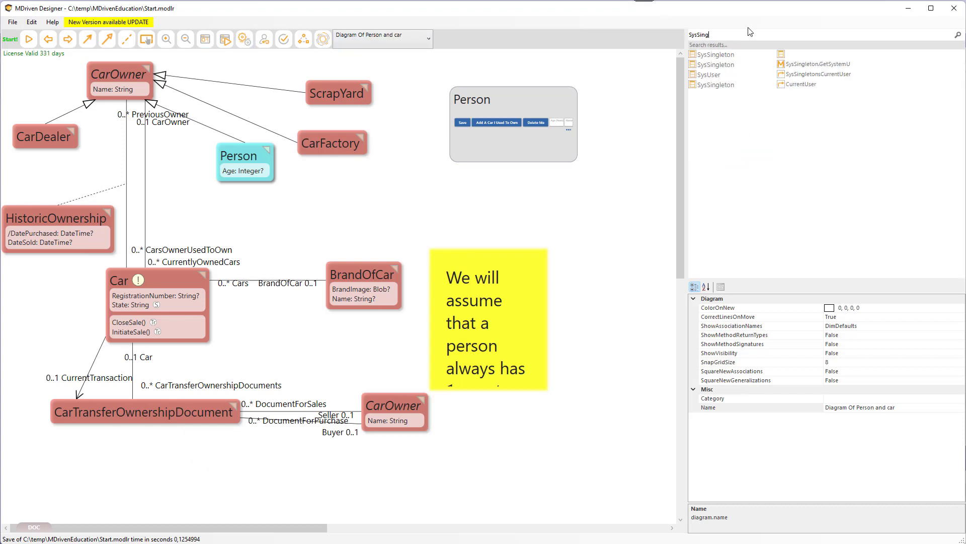
pyautogui.doubleClick(716, 56)
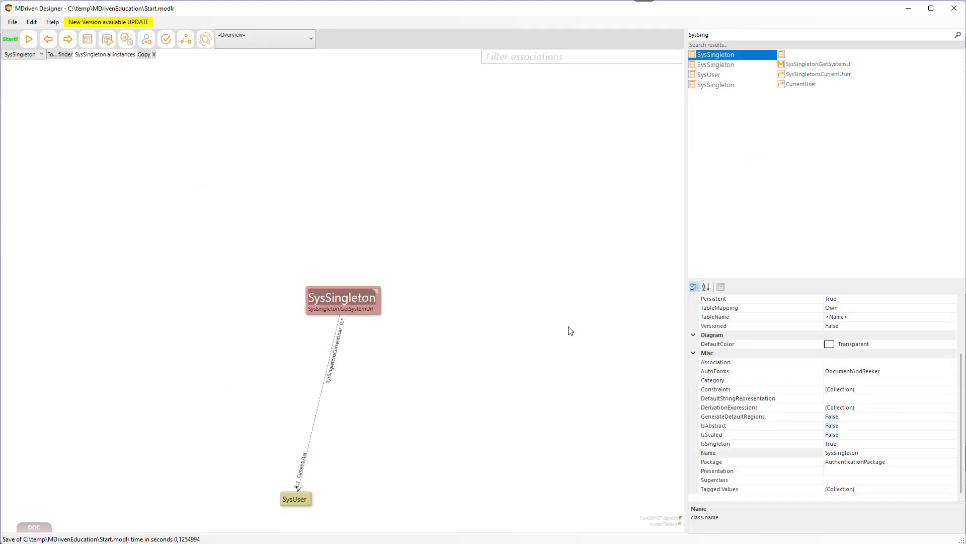
pyautogui.click(848, 444)
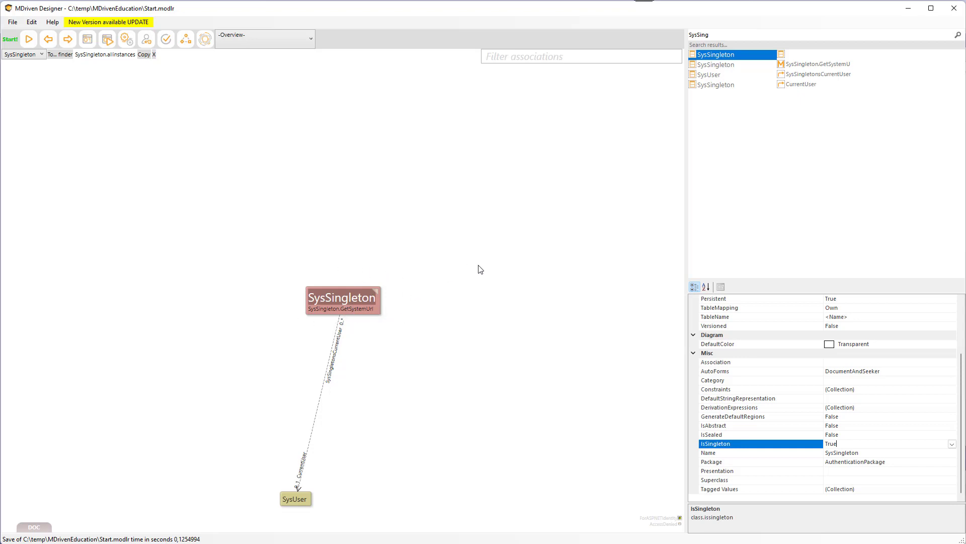
pyautogui.hotkey('alt', 'Tab')
pyautogui.hotkey('alt', 'Tab')
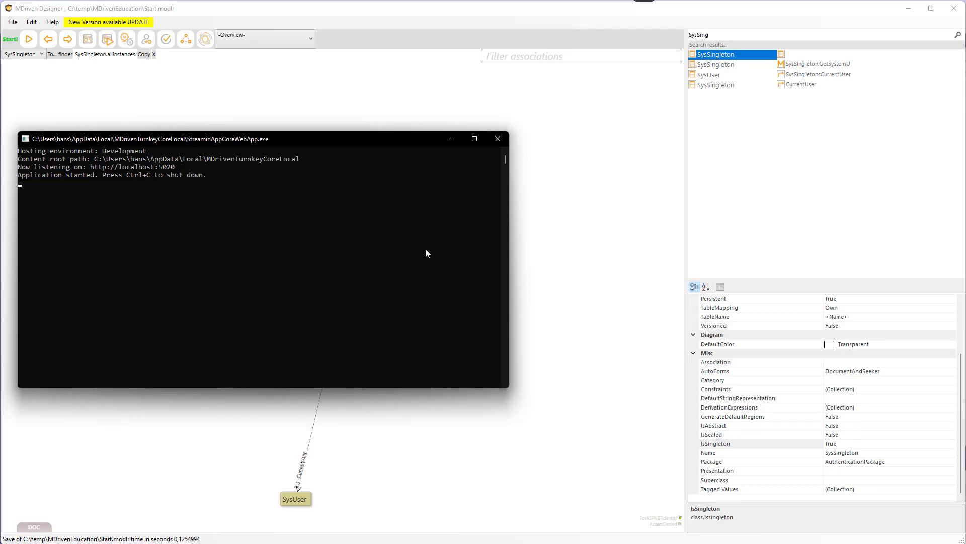
pyautogui.hotkey('alt', 'Tab')
pyautogui.hotkey('alt', 'Tab')
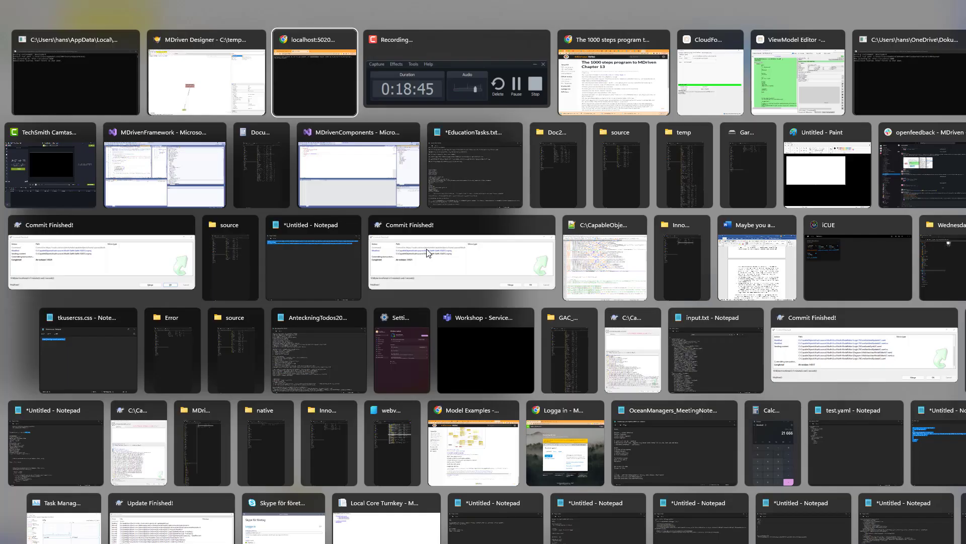
pyautogui.hotkey('alt', 'Tab')
pyautogui.hotkey('alt', 'Tab')
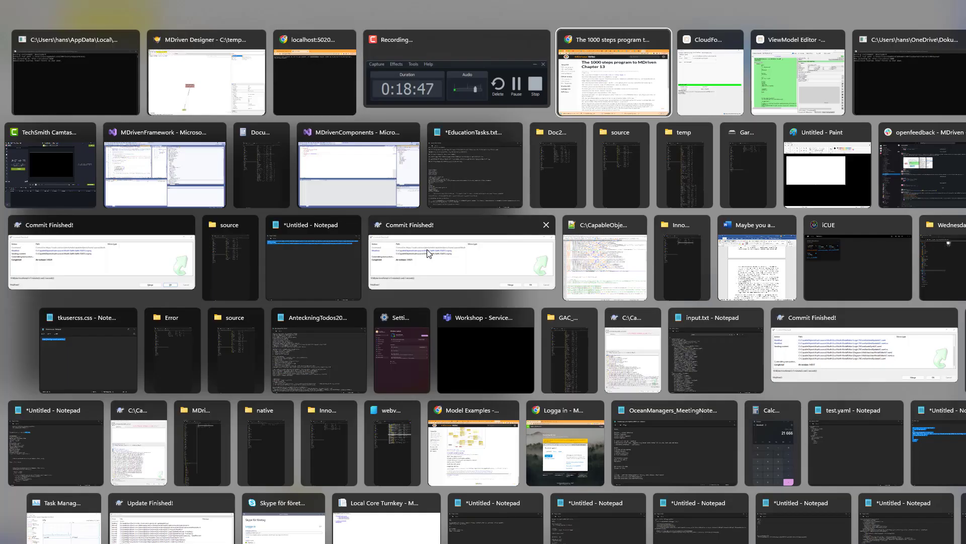
pyautogui.hotkey('alt', 'shift', 'Tab')
pyautogui.hotkey('alt', 'shift', 'Tab')
pyautogui.hotkey('alt', 'shift', 'Tab')
pyautogui.hotkey('alt', 'Tab')
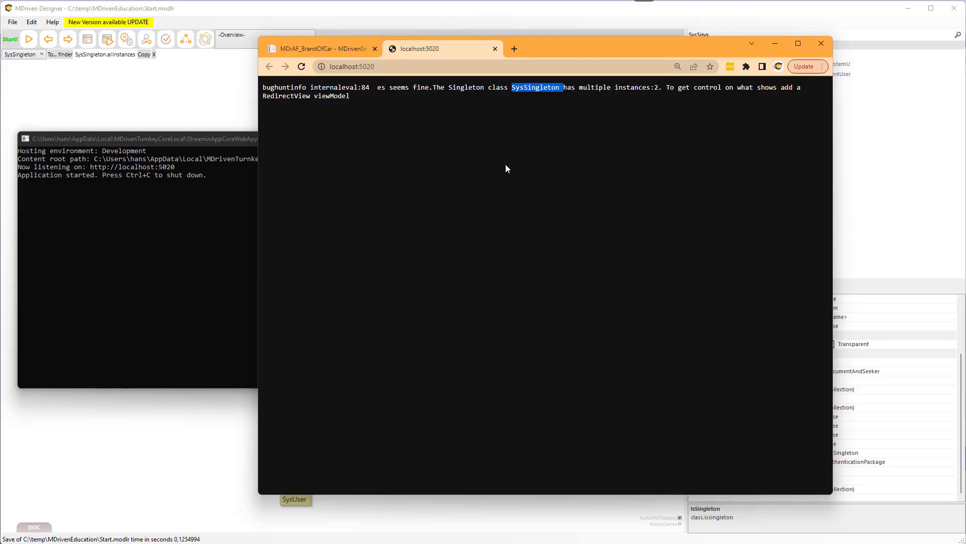
# Examine the SysSingleton multiple-instances error message on the Turnkey page.
pyautogui.click(558, 105)
pyautogui.moveTo(512, 88); pyautogui.dragTo(651, 87)
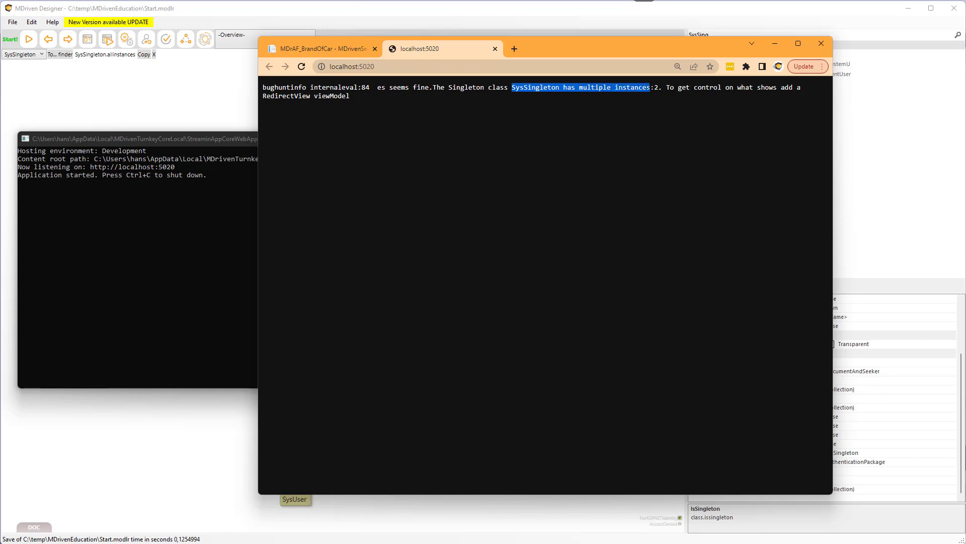
pyautogui.click(655, 88)
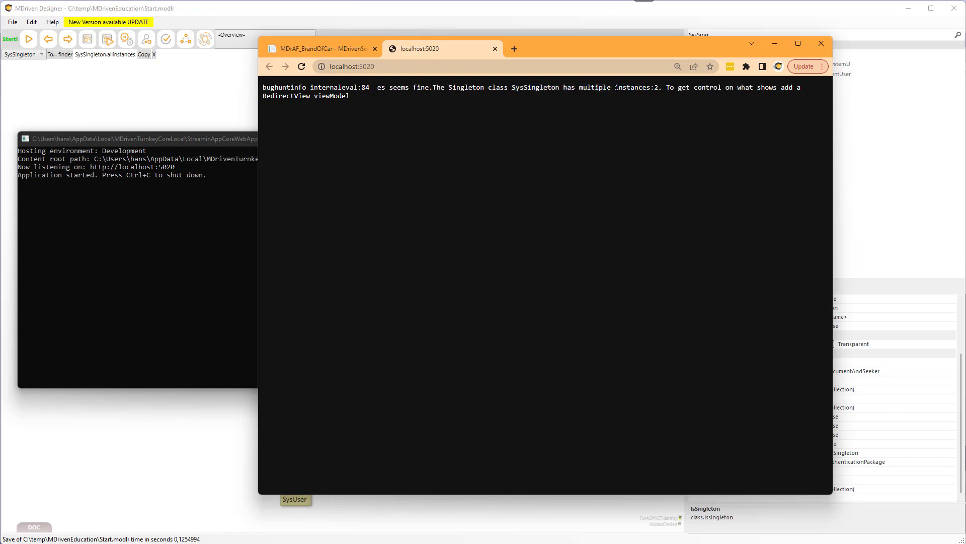
pyautogui.moveTo(616, 87); pyautogui.dragTo(659, 88)
pyautogui.doubleClick(536, 87)
pyautogui.moveTo(545, 47); pyautogui.dragTo(520, 46)
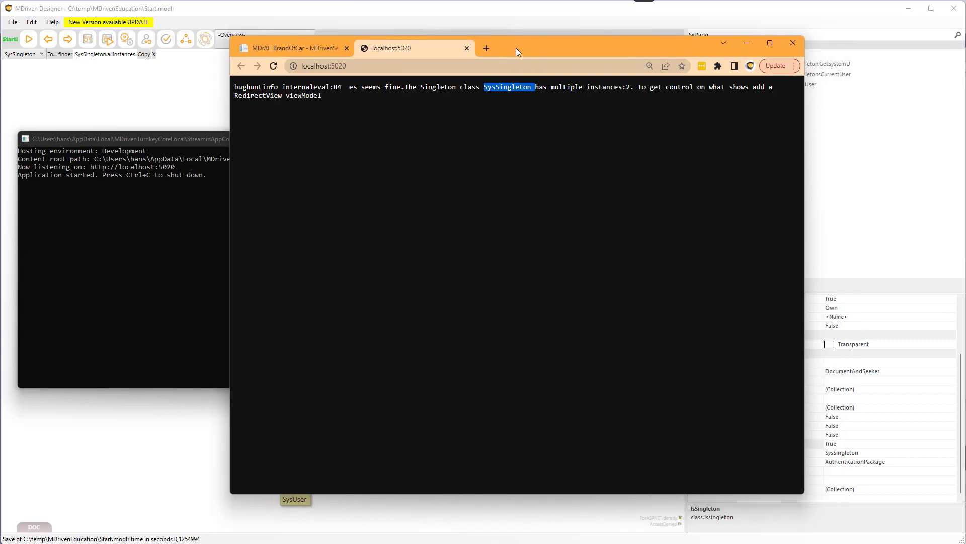
# Start the prototype system with MDriven Server persistence and open the Debugger.
pyautogui.click(146, 98)
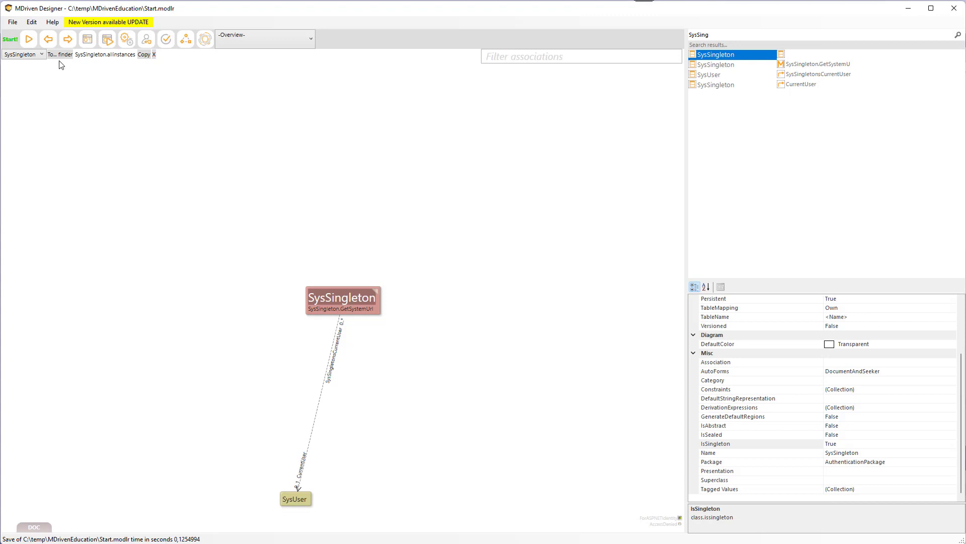
pyautogui.click(29, 40)
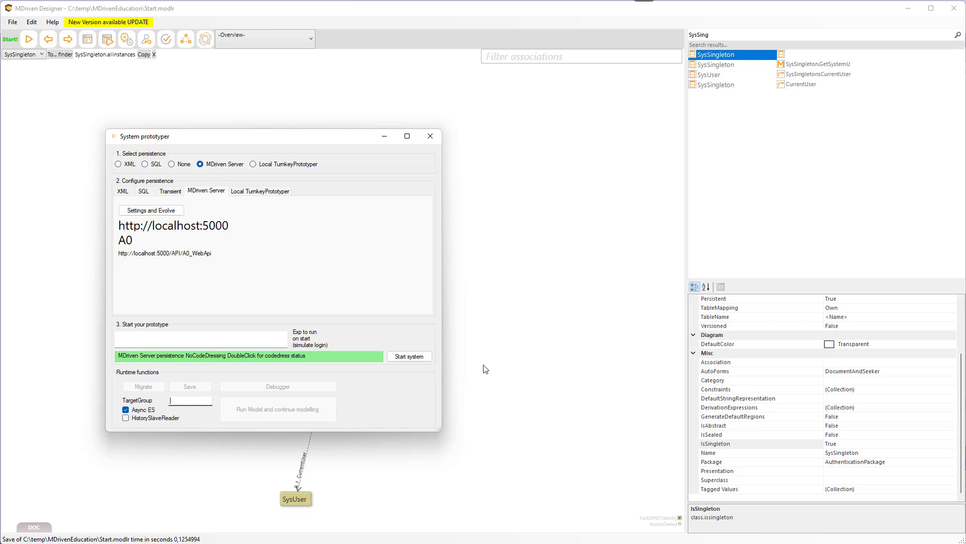
pyautogui.click(408, 356)
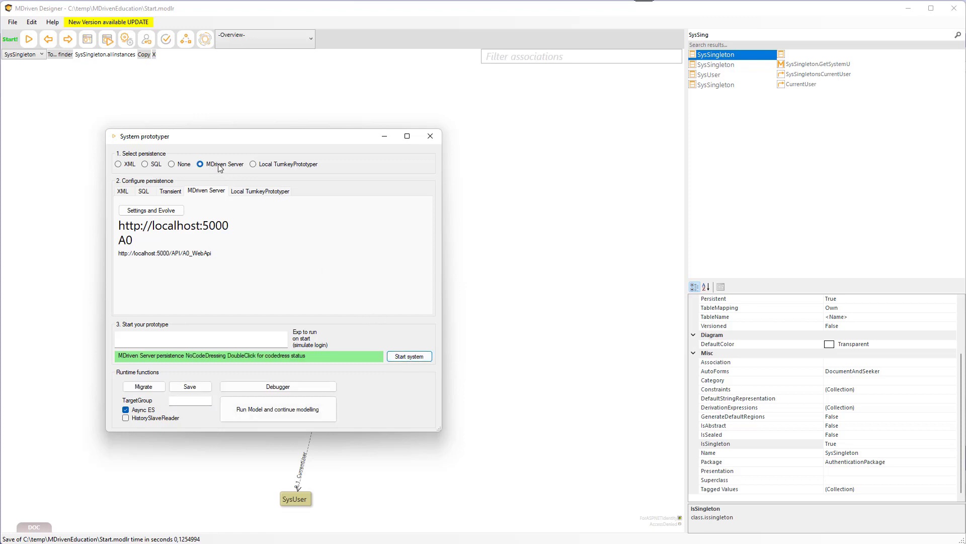
pyautogui.click(278, 386)
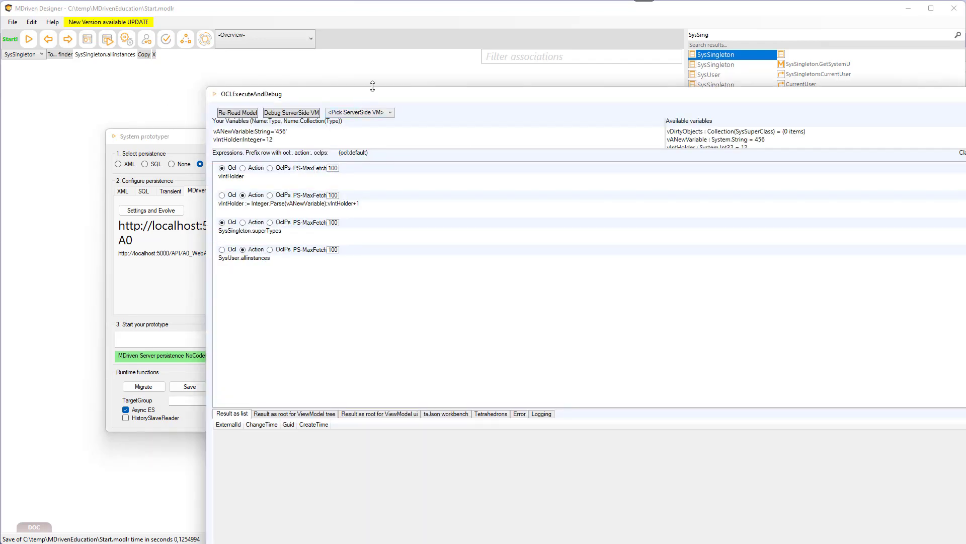
# Remove the old expressions in the debugger, keeping only the vIntHolder expression.
pyautogui.moveTo(373, 87); pyautogui.dragTo(387, 333)
pyautogui.moveTo(405, 348); pyautogui.dragTo(330, 86)
pyautogui.moveTo(180, 167); pyautogui.dragTo(97, 170)
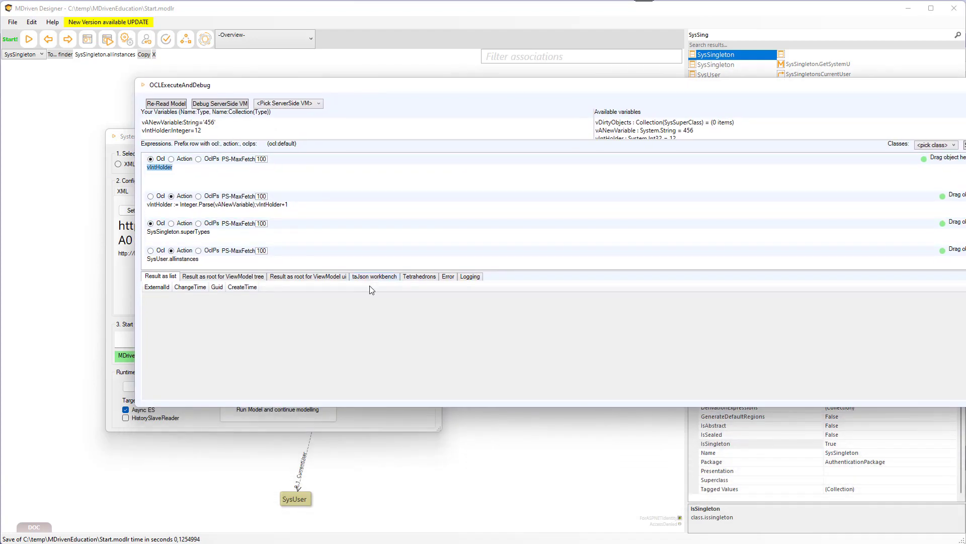
pyautogui.click(287, 205)
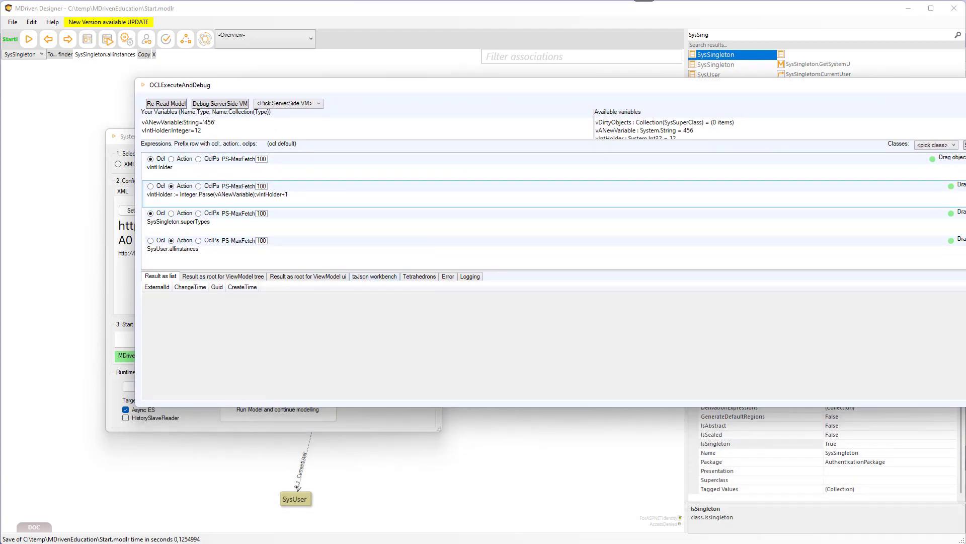
pyautogui.click(965, 187)
pyautogui.click(965, 187)
pyautogui.click(965, 188)
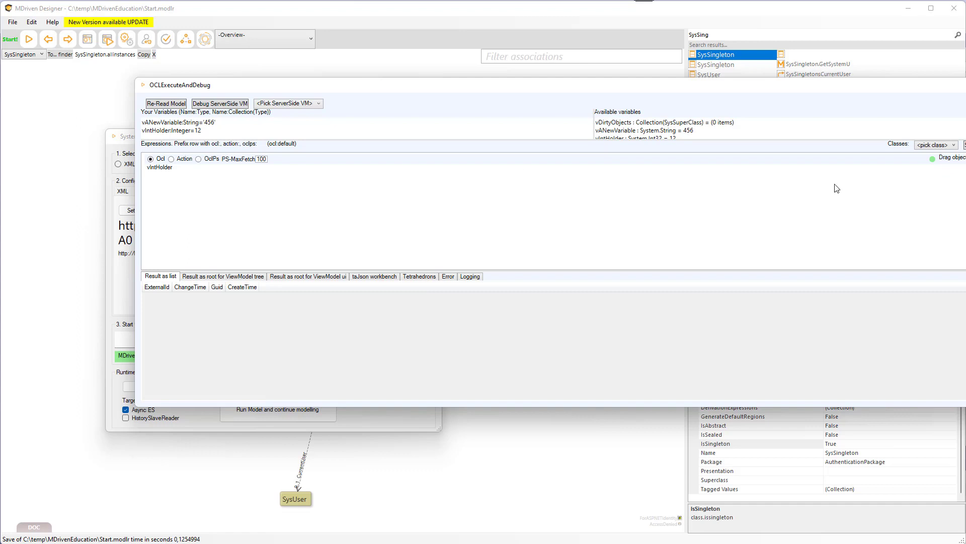
pyautogui.doubleClick(171, 171)
# Add and execute an all-instances expression for the SysSingleton class.
pyautogui.click(930, 146)
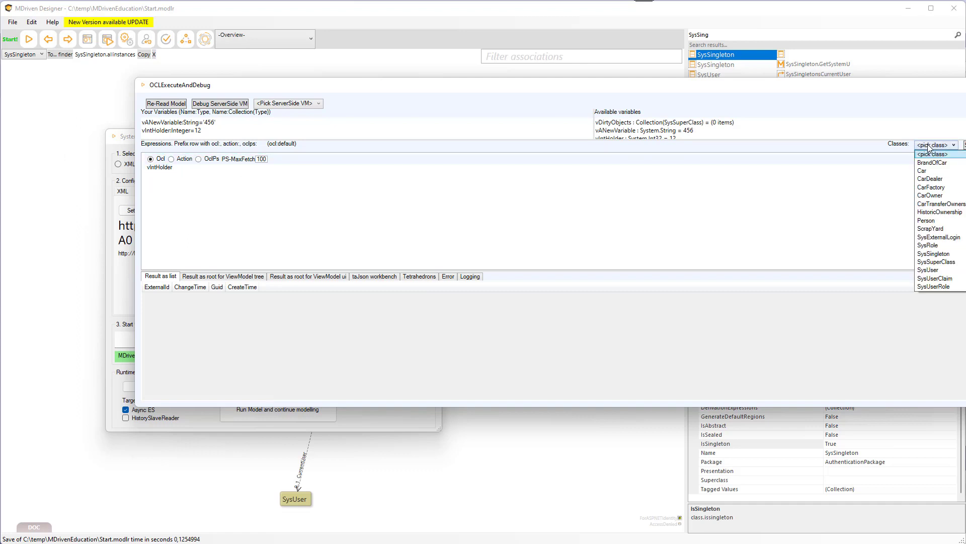
pyautogui.click(935, 255)
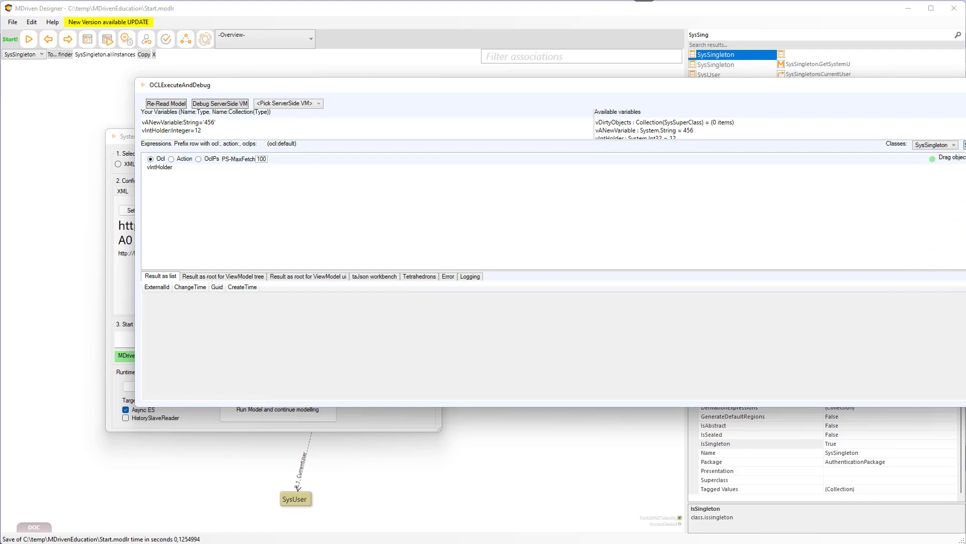
pyautogui.click(965, 145)
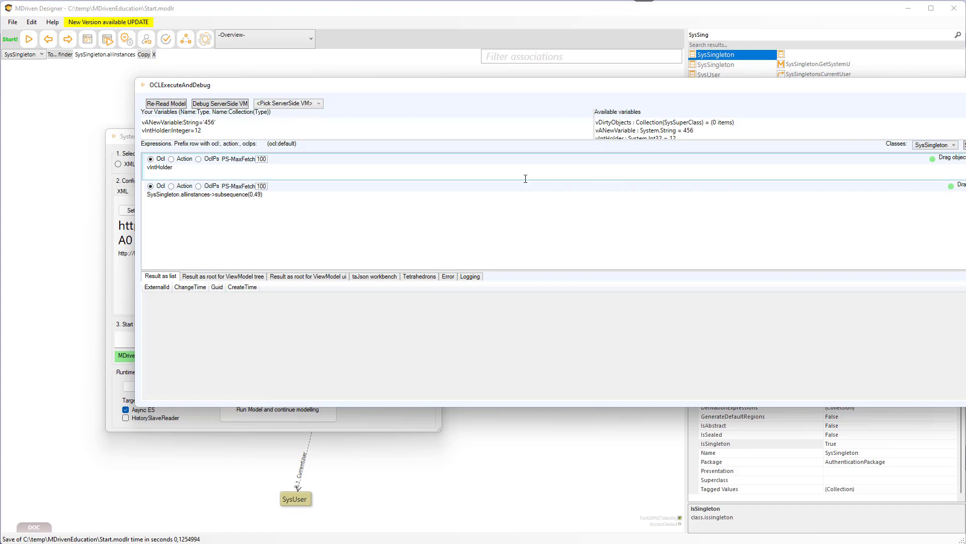
pyautogui.click(276, 195)
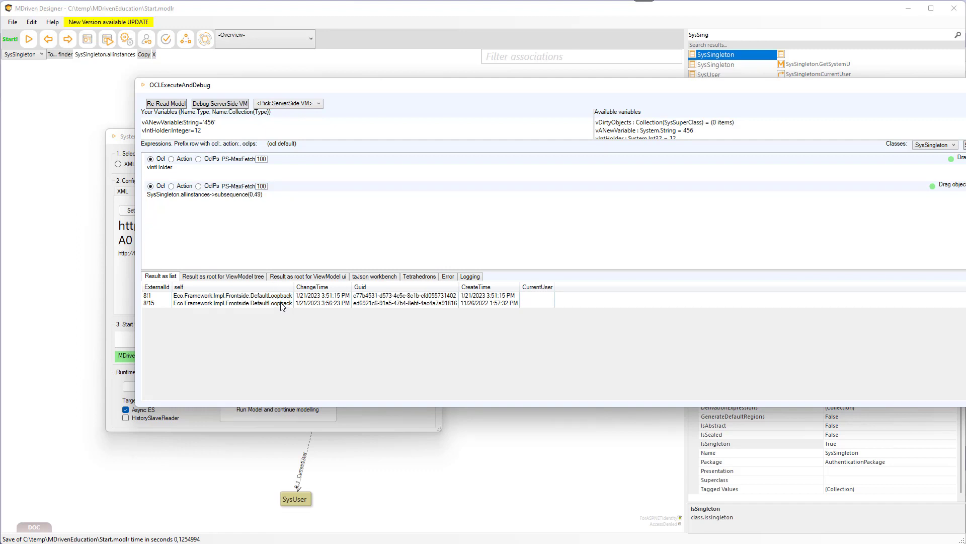
# Inspect the two SysSingleton instances listed in the results.
pyautogui.click(281, 302)
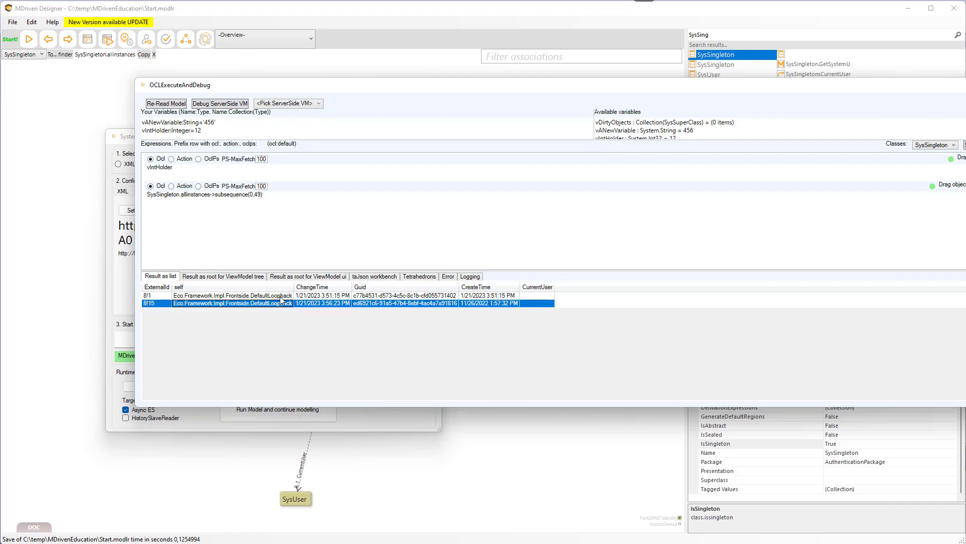
pyautogui.click(281, 299)
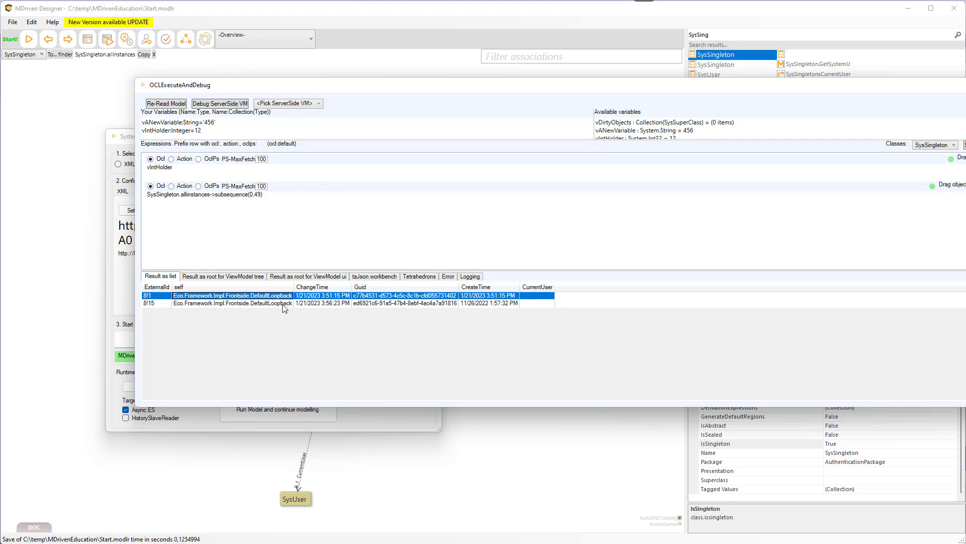
pyautogui.click(283, 304)
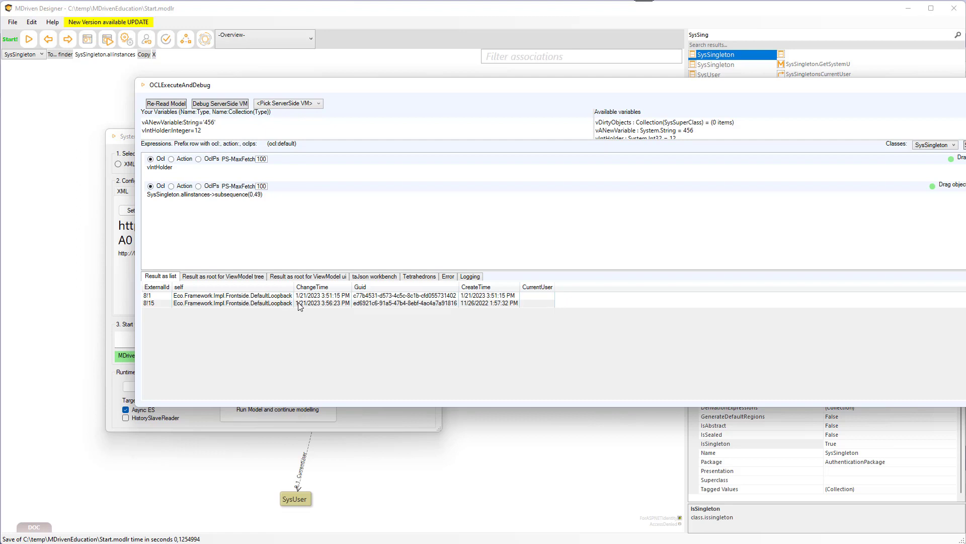
pyautogui.click(332, 306)
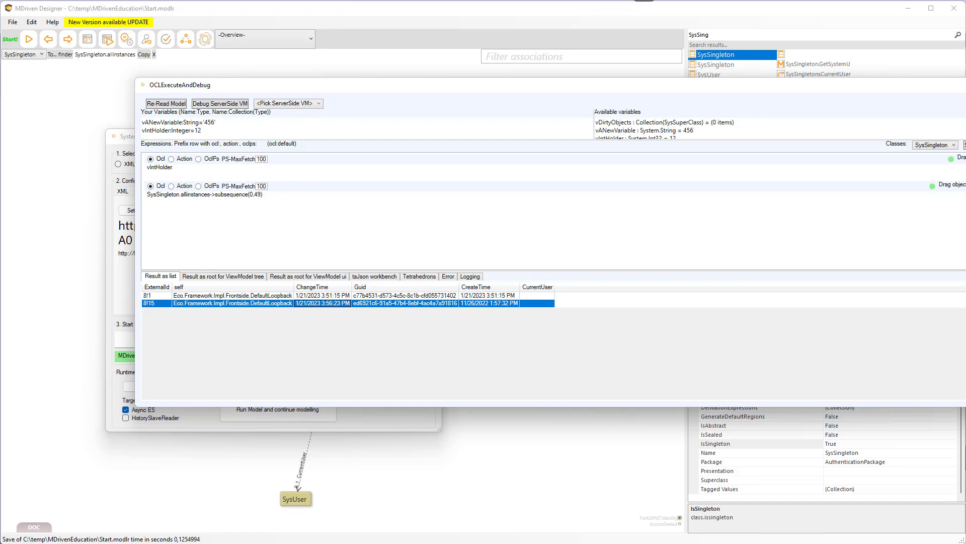
# Search the SysSingleton seeker, delete the instance created 2022-11-26, and save the change.
pyautogui.moveTo(965, 171)
pyautogui.mouseDown()
pyautogui.moveTo(929, 171)
pyautogui.moveTo(949, 169)
pyautogui.mouseUp()
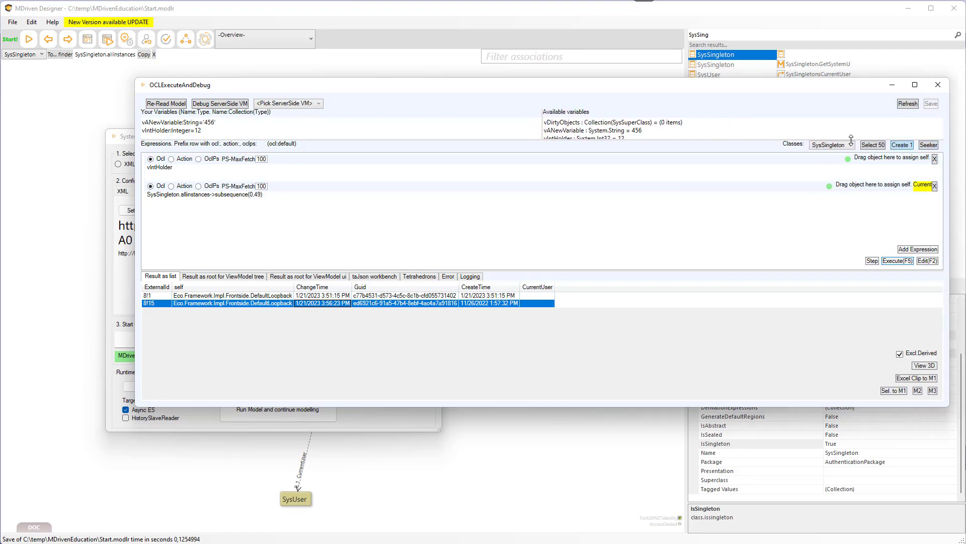
pyautogui.click(928, 145)
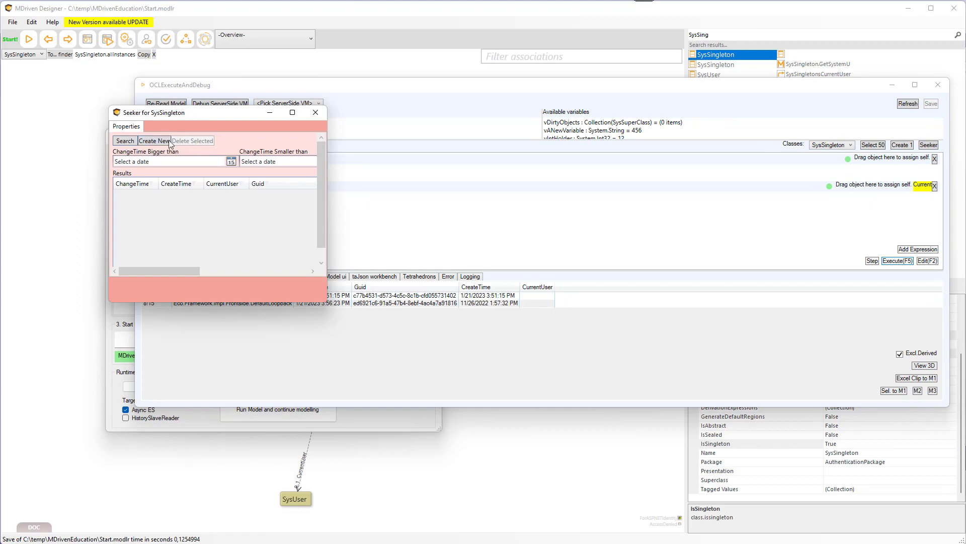
pyautogui.click(125, 141)
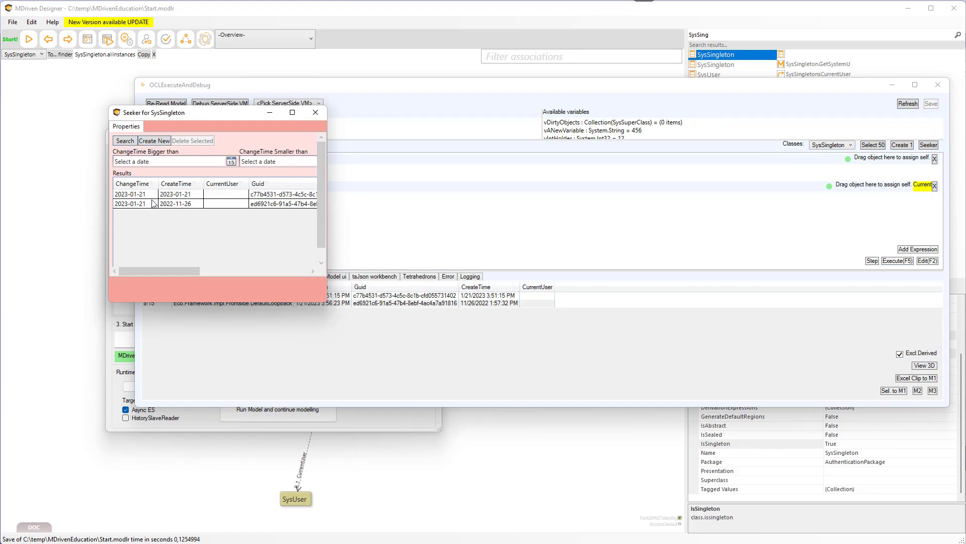
pyautogui.click(152, 203)
pyautogui.click(196, 141)
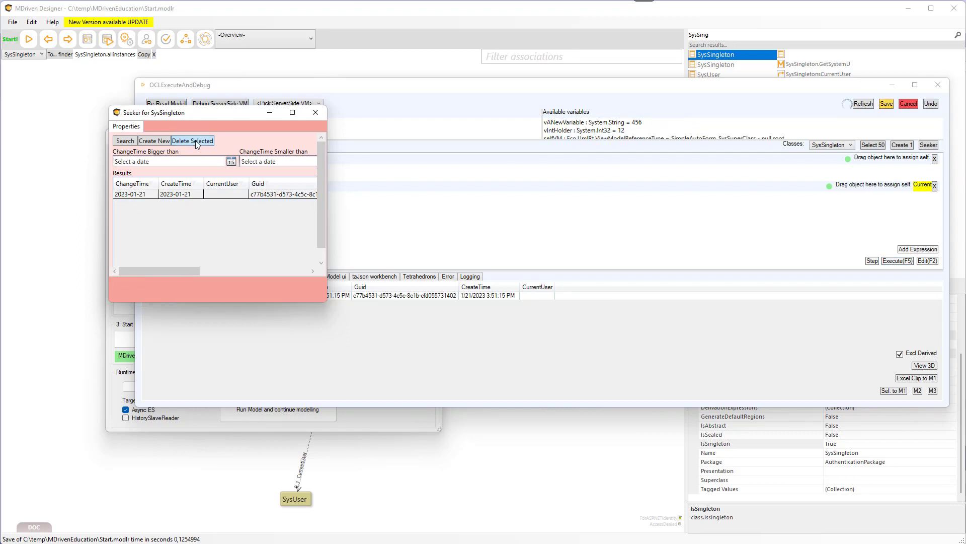
pyautogui.click(887, 104)
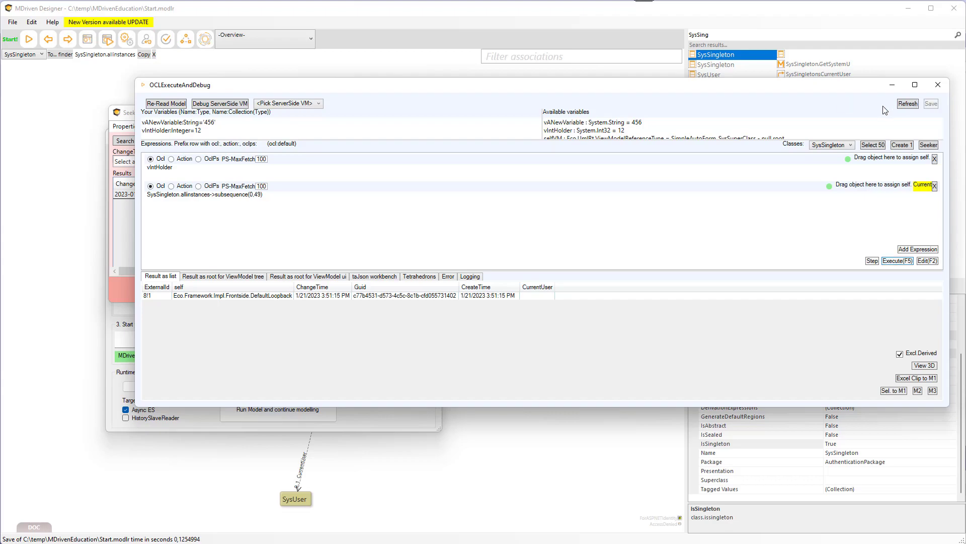
# Switch to the browser and reload the Turnkey page at localhost:5020.
pyautogui.press('super+Tab')
pyautogui.press('Right')
pyautogui.press('Right')
pyautogui.press('Right')
pyautogui.press('Right')
pyautogui.press('Return')
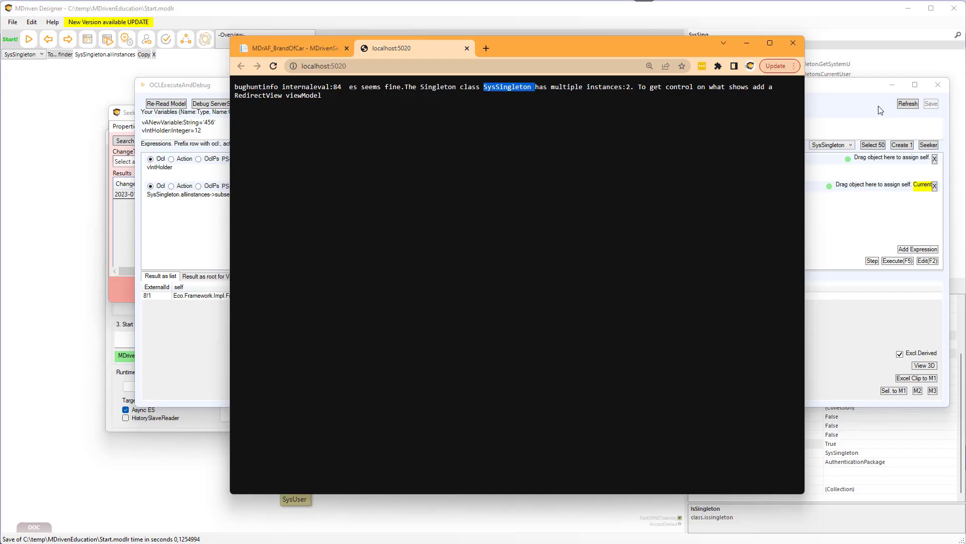
pyautogui.click(434, 193)
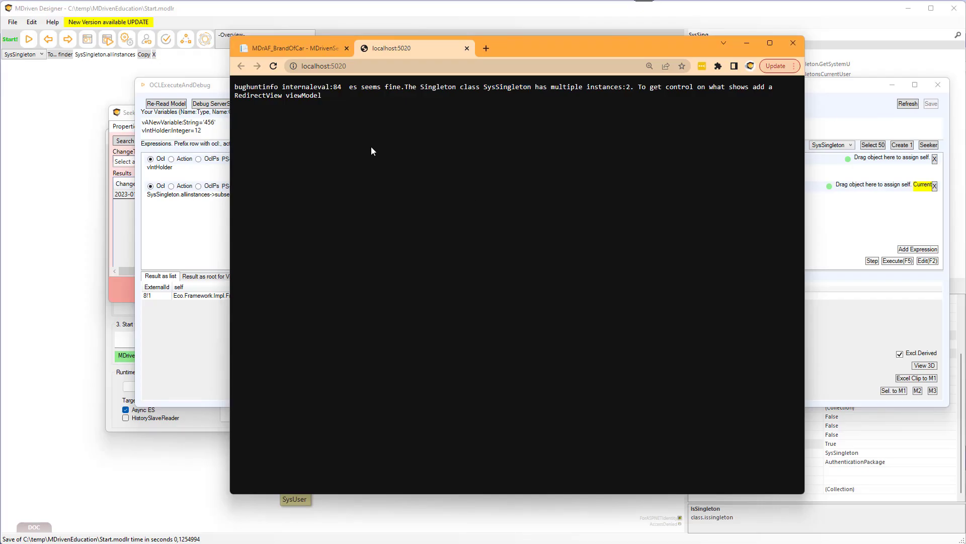
pyautogui.press('F5')
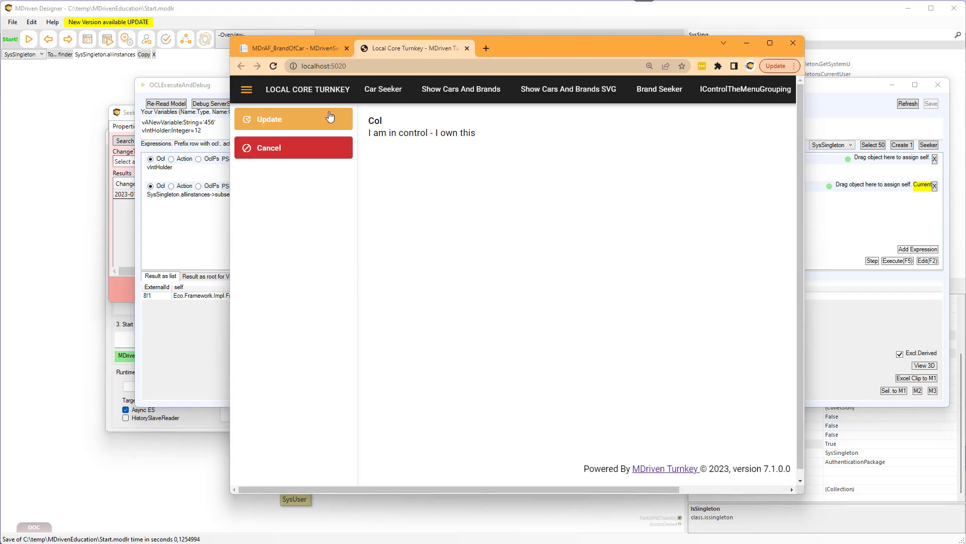
# Open Car Seeker and log in with the prefilled account.
pyautogui.click(399, 93)
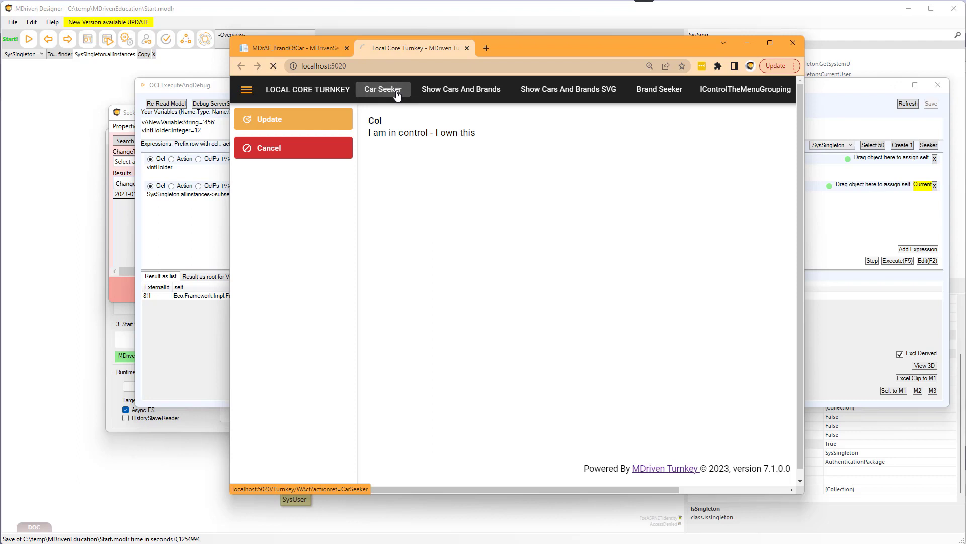
pyautogui.click(347, 357)
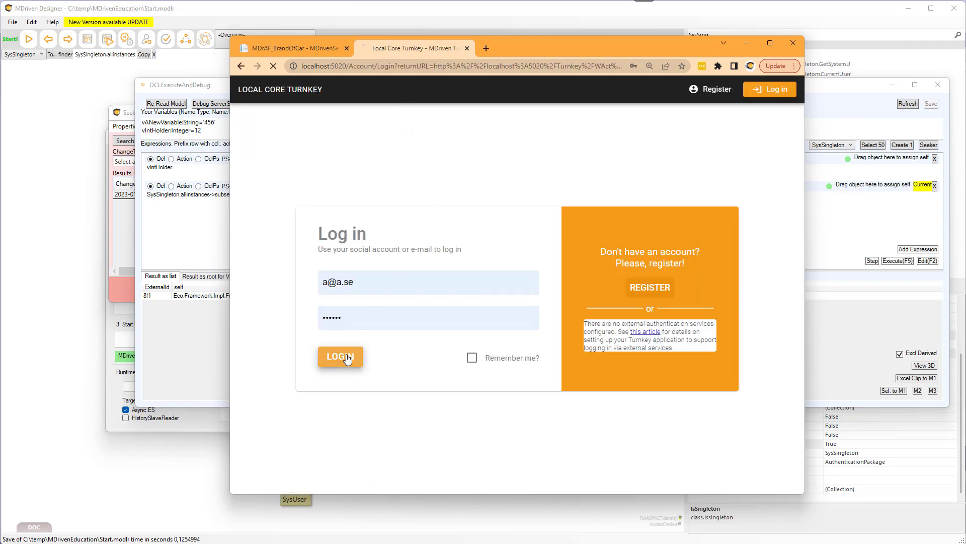
pyautogui.click(605, 211)
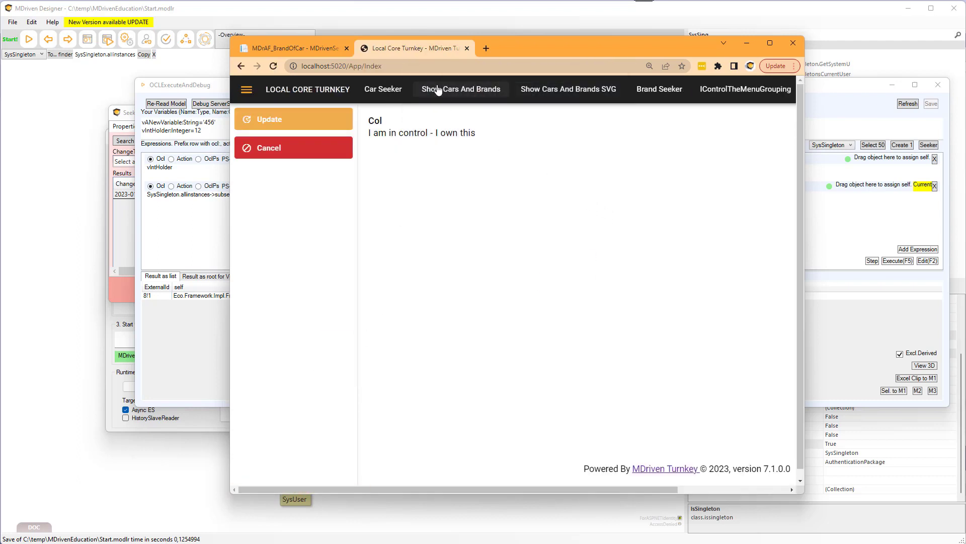
# Run an empty Car Seeker search to list all migrated cars.
pyautogui.click(375, 90)
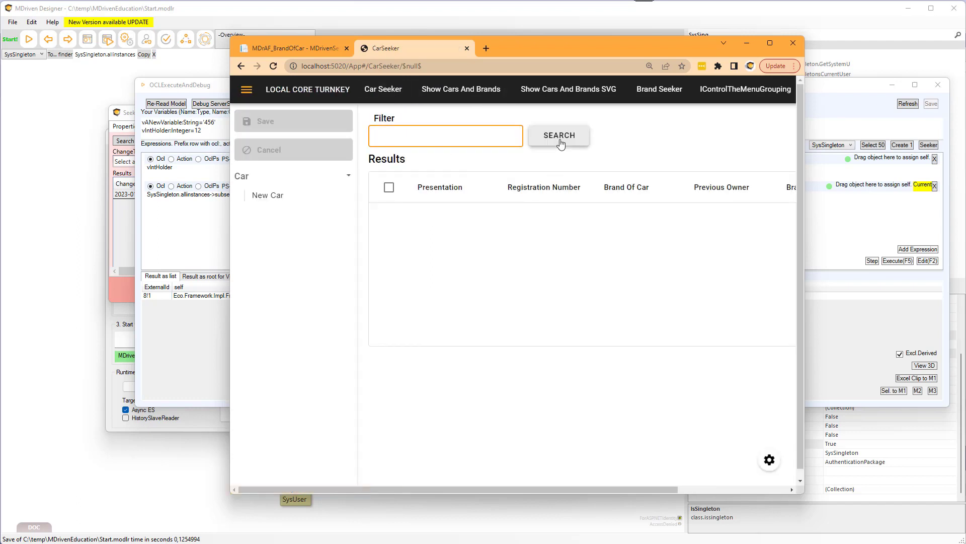
pyautogui.click(537, 135)
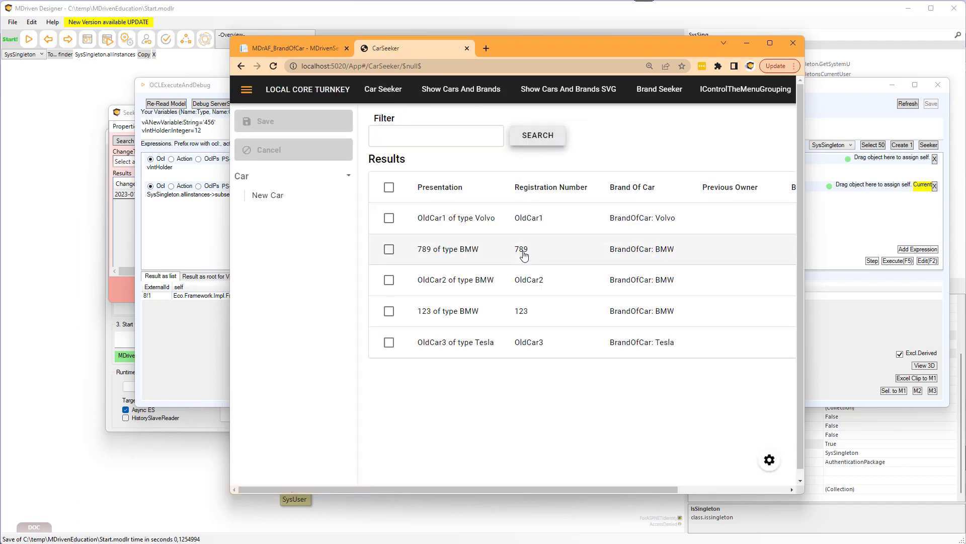
pyautogui.moveTo(518, 49); pyautogui.dragTo(456, 47)
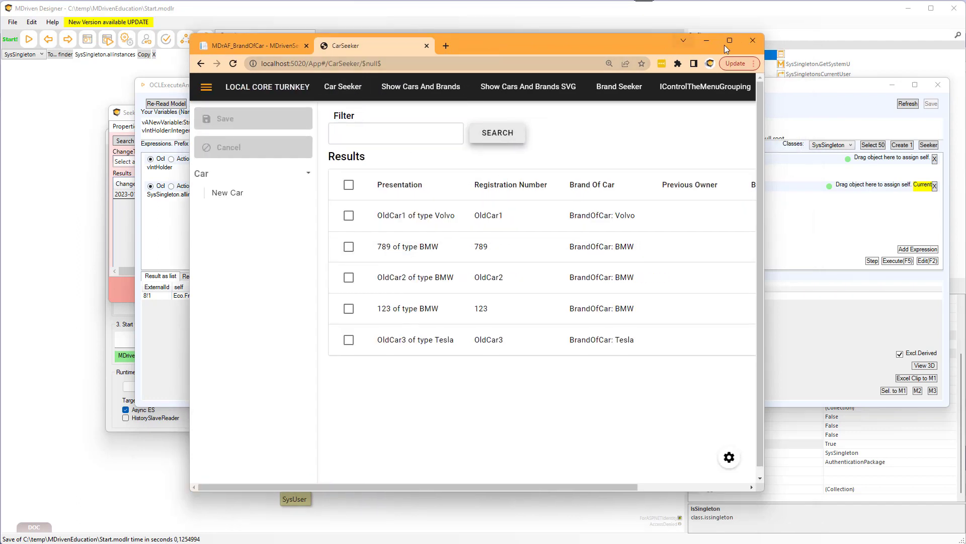
# Close the debugger window and bring the System prototyper forward.
pyautogui.click(796, 94)
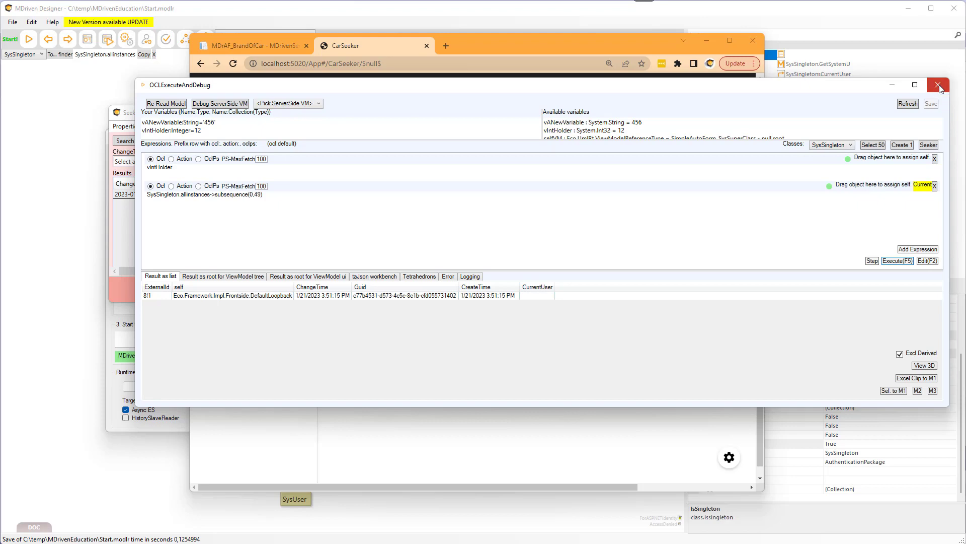
pyautogui.click(939, 84)
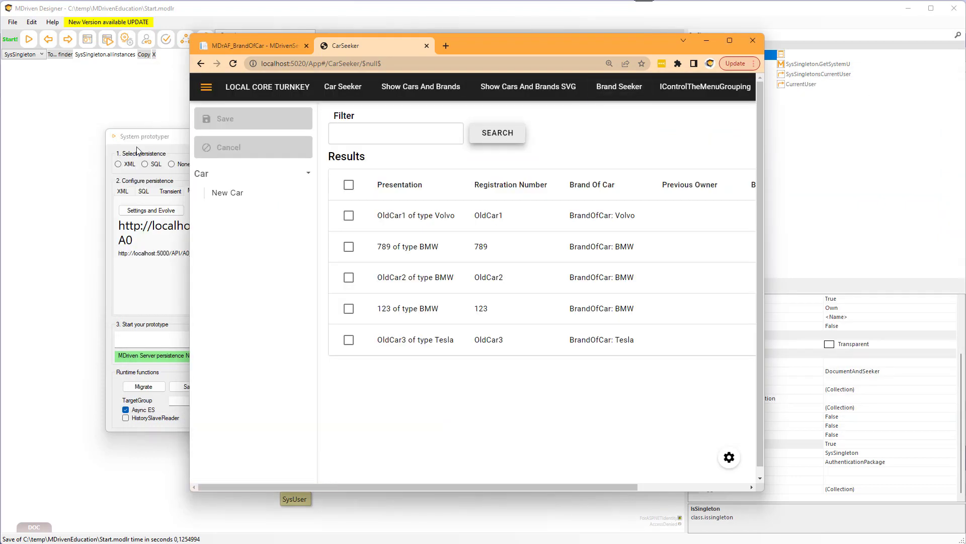
pyautogui.click(162, 139)
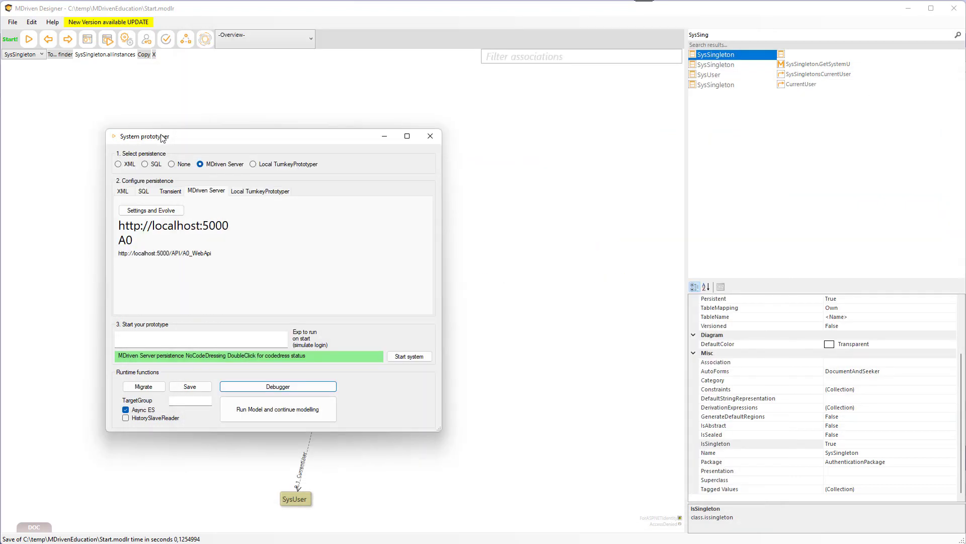
# Close the System prototyper and open the Diagram Of Person and car.
pyautogui.click(430, 137)
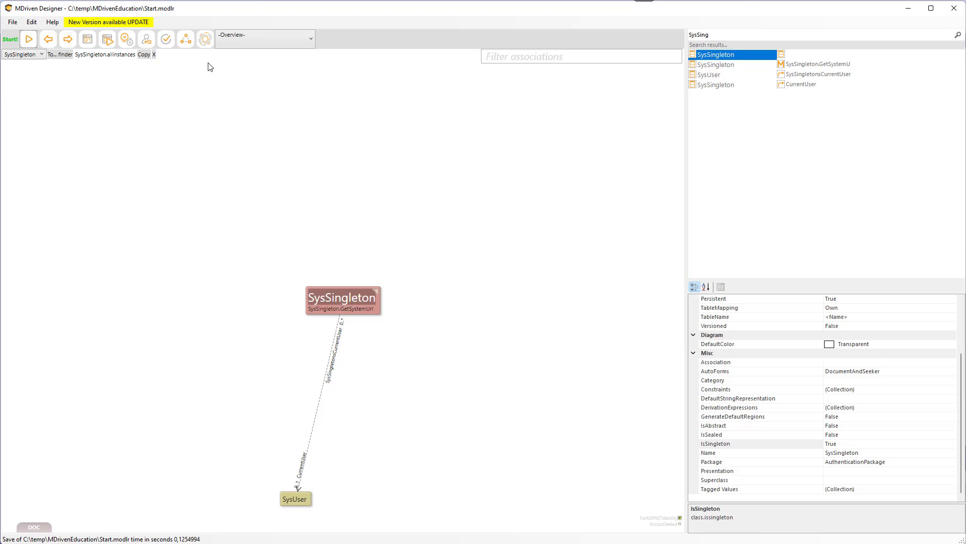
pyautogui.click(227, 41)
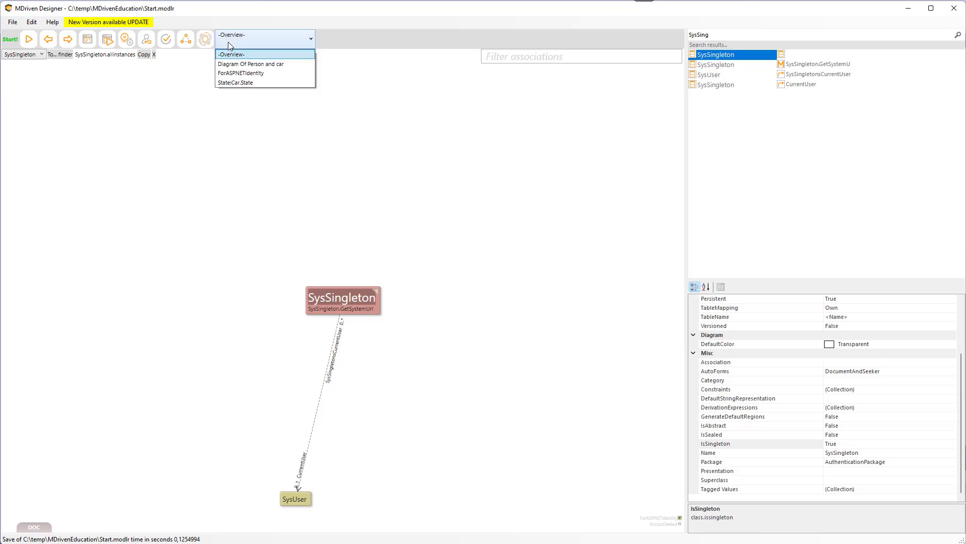
pyautogui.click(246, 66)
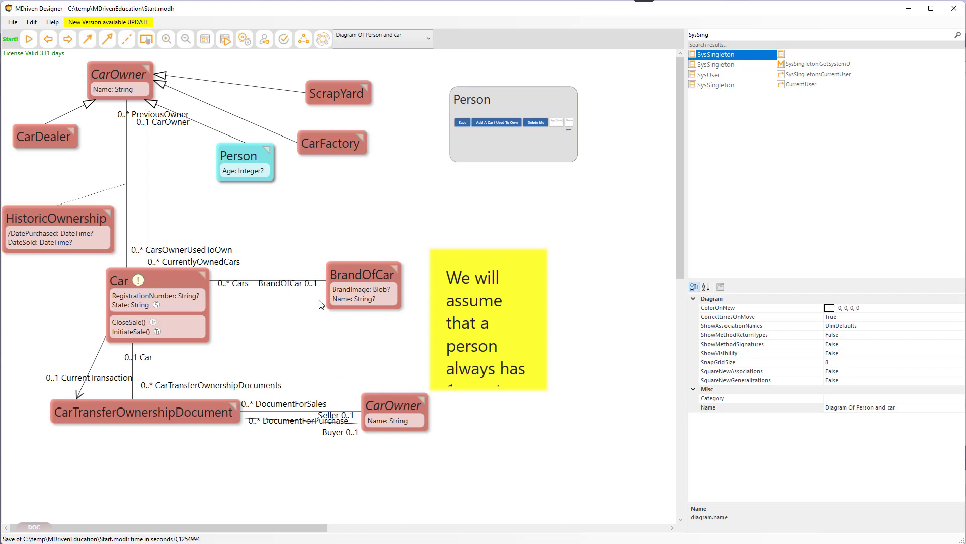
# Add a new class to the diagram.
pyautogui.moveTo(123, 309)
pyautogui.rightClick(329, 197)
pyautogui.click(364, 239)
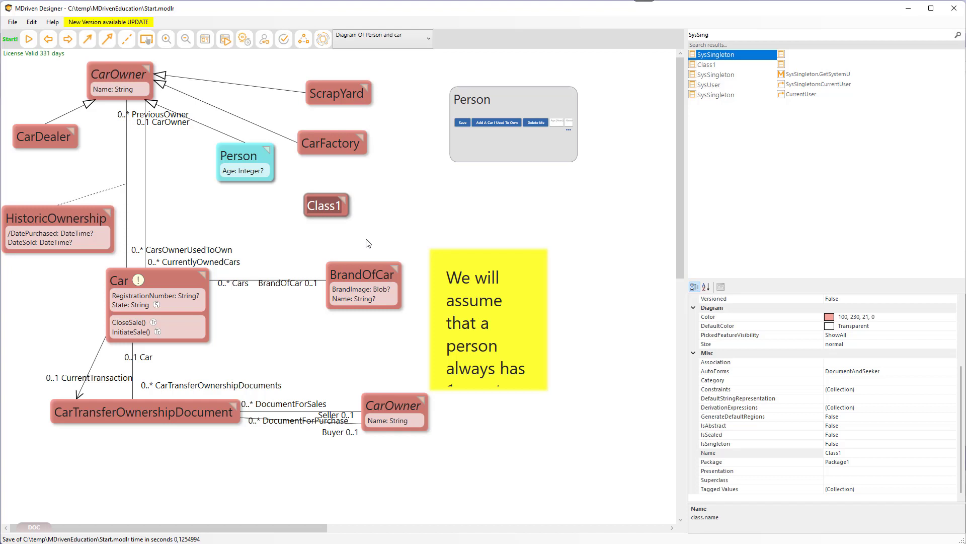
# Open the cloud connection to the MDriven Server, upload the model and check the server status.
pyautogui.click(324, 43)
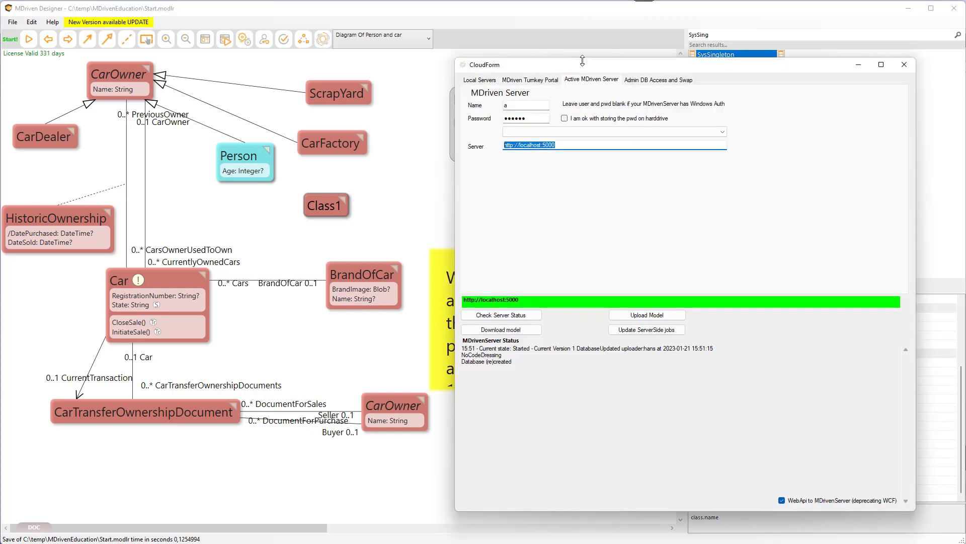
pyautogui.moveTo(582, 60); pyautogui.dragTo(529, 55)
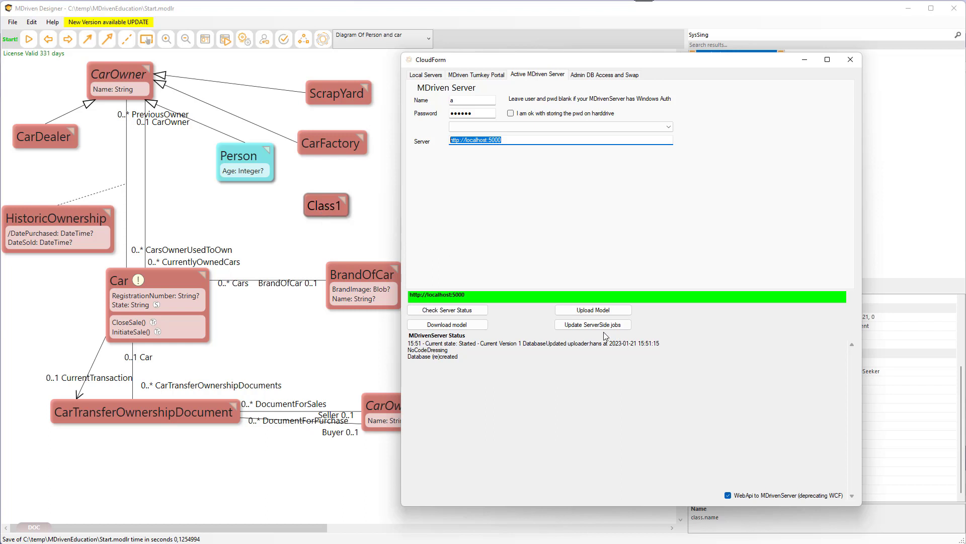
pyautogui.click(604, 312)
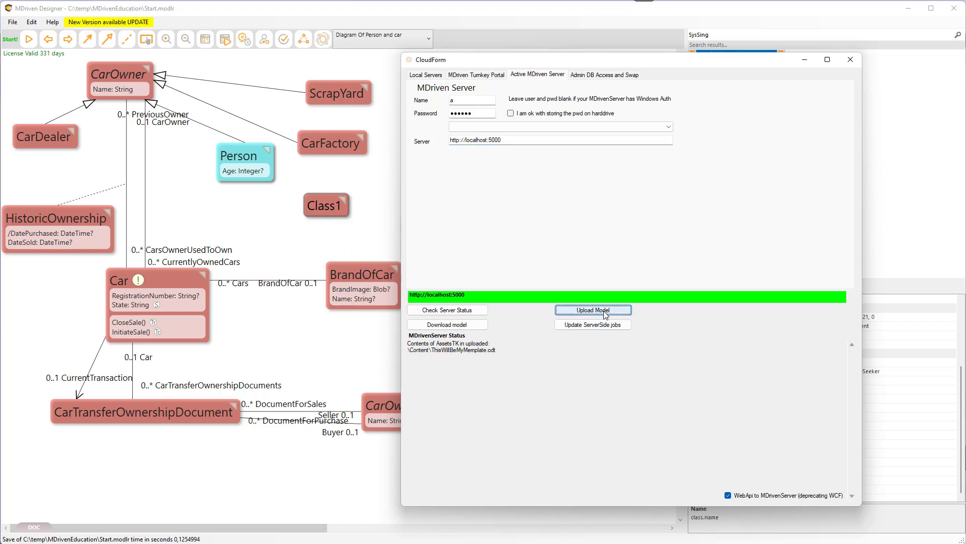
pyautogui.click(460, 313)
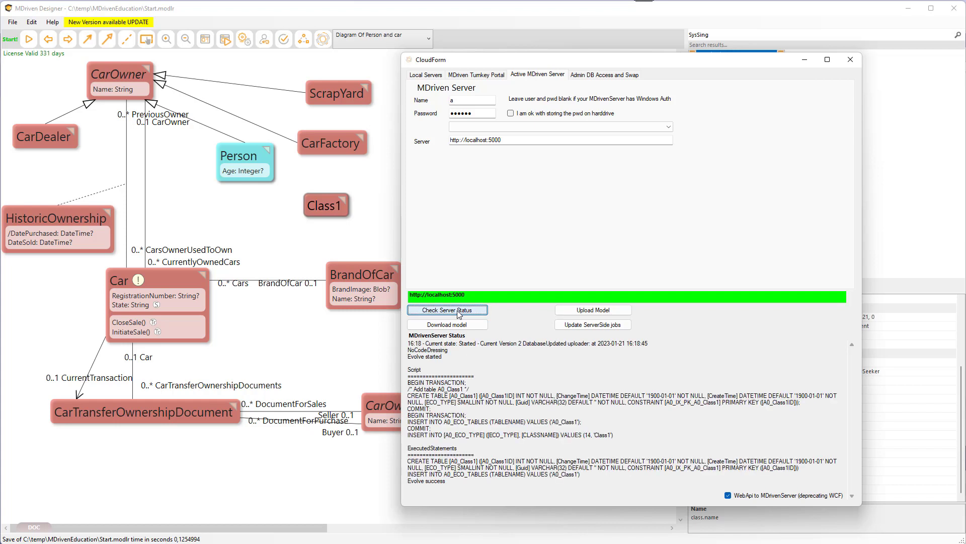
# Examine the evolve script and executed statements in the server status output.
pyautogui.click(430, 398)
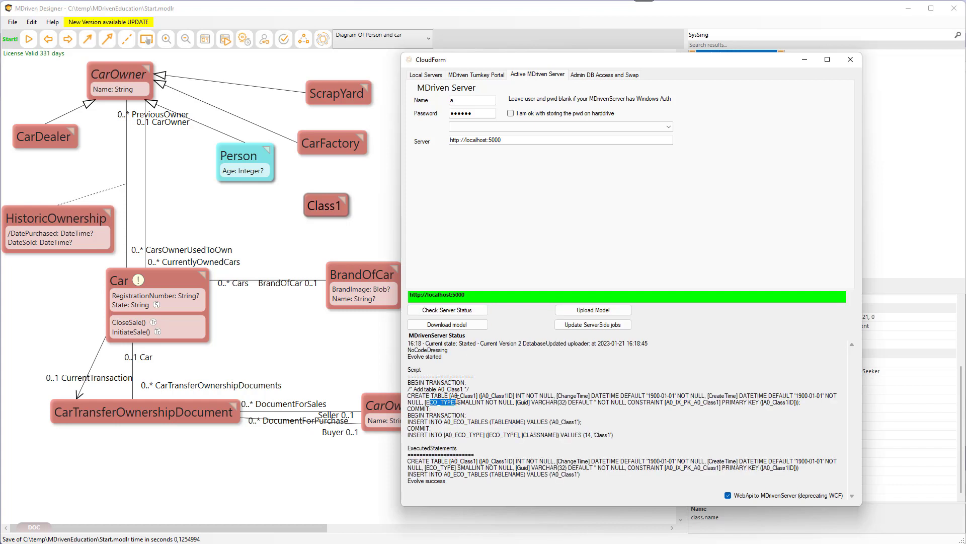
pyautogui.moveTo(445, 396); pyautogui.dragTo(592, 423)
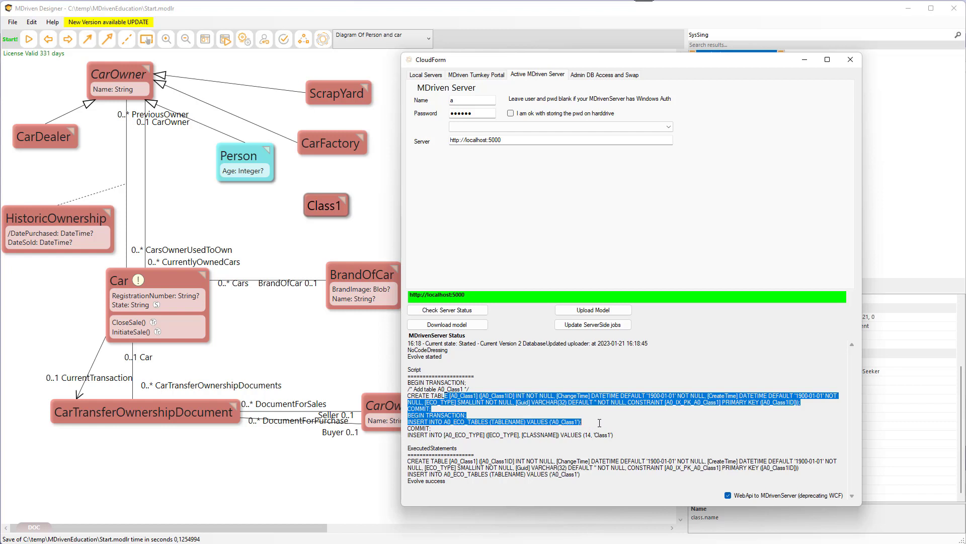
pyautogui.click(536, 423)
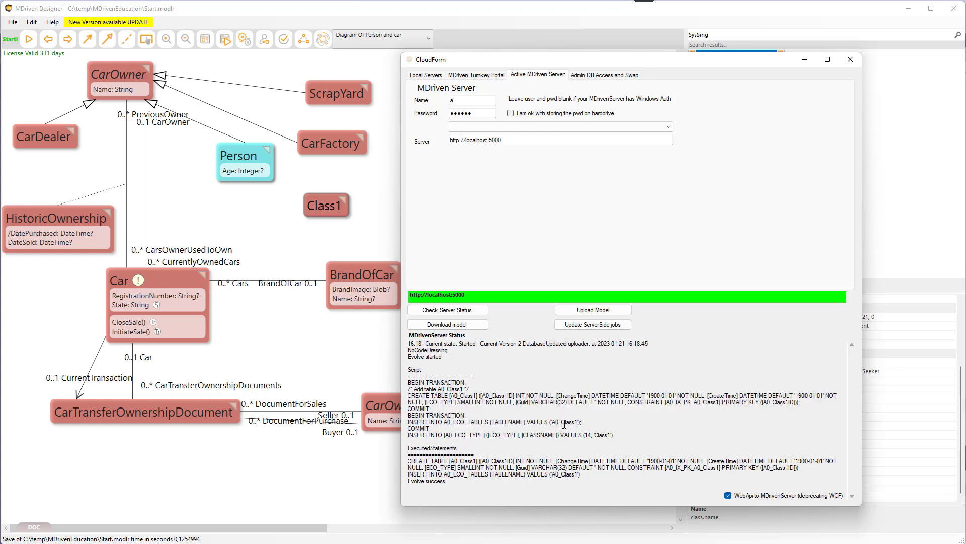
pyautogui.moveTo(562, 423); pyautogui.dragTo(582, 420)
# Add three attributes to Class1.
pyautogui.click(328, 209)
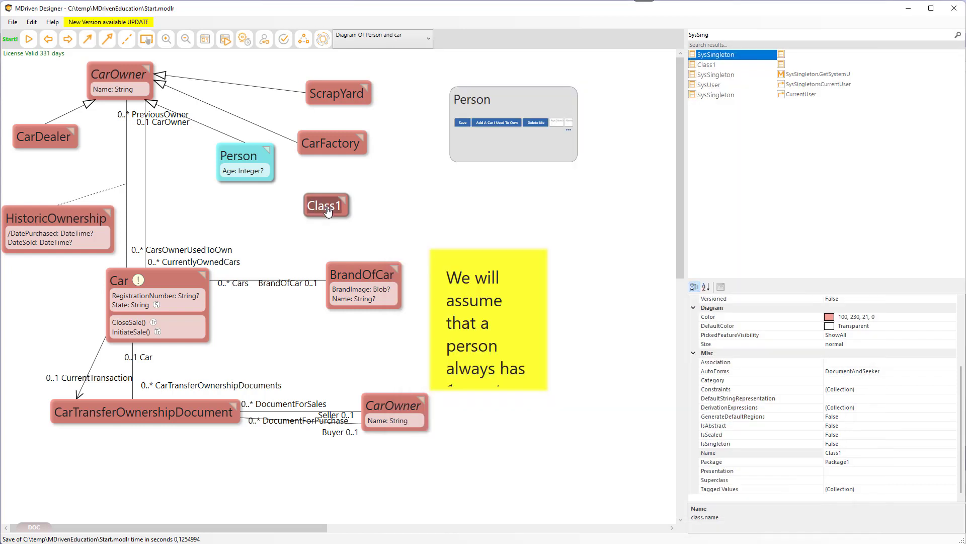
pyautogui.press('Insert')
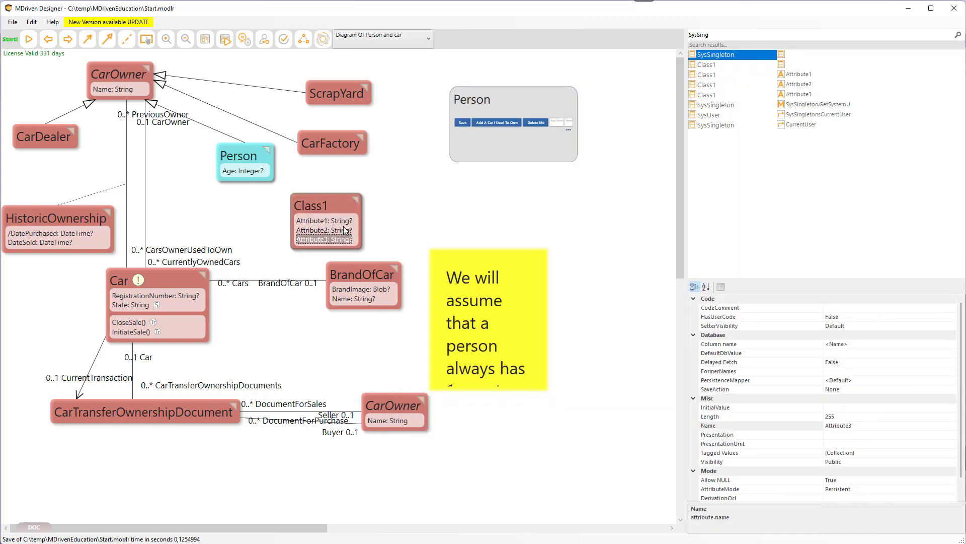
# Upload the updated model to the server and review the status script for the added columns.
pyautogui.hotkey('alt', 'Tab')
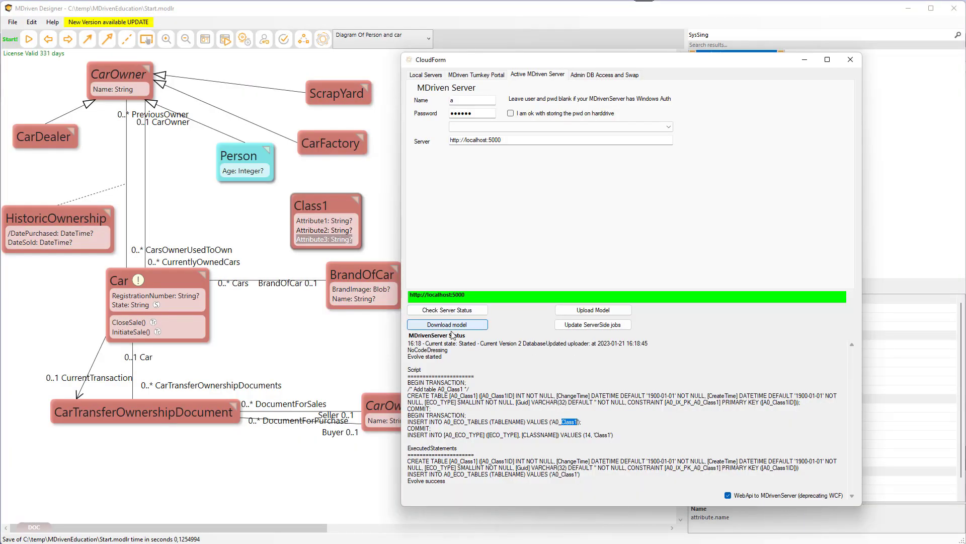
pyautogui.click(596, 312)
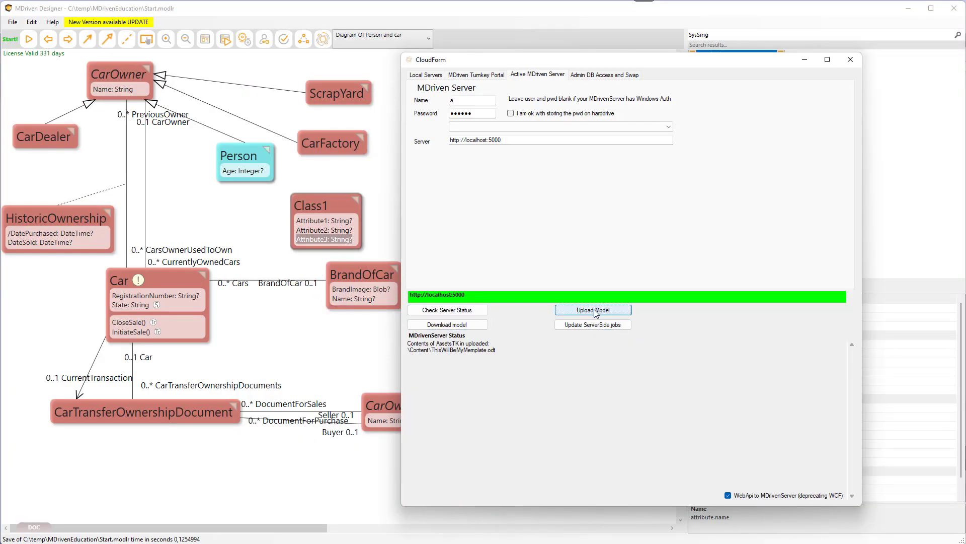
pyautogui.click(447, 310)
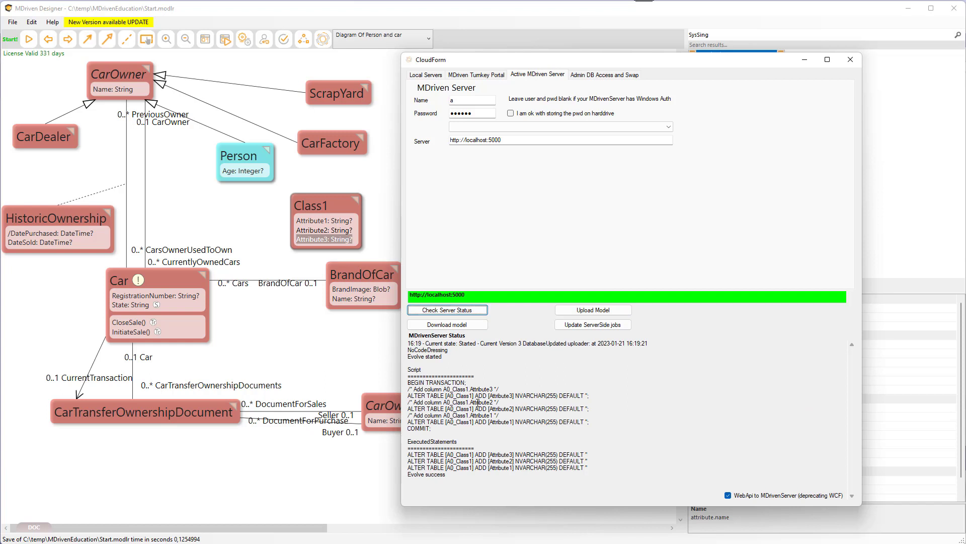
pyautogui.moveTo(409, 383); pyautogui.dragTo(489, 432)
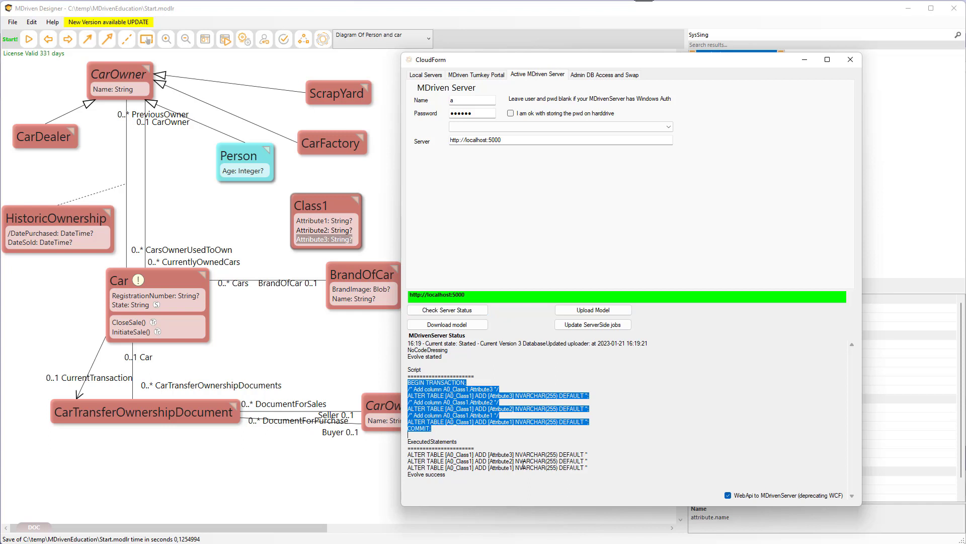
pyautogui.moveTo(456, 455); pyautogui.dragTo(473, 460)
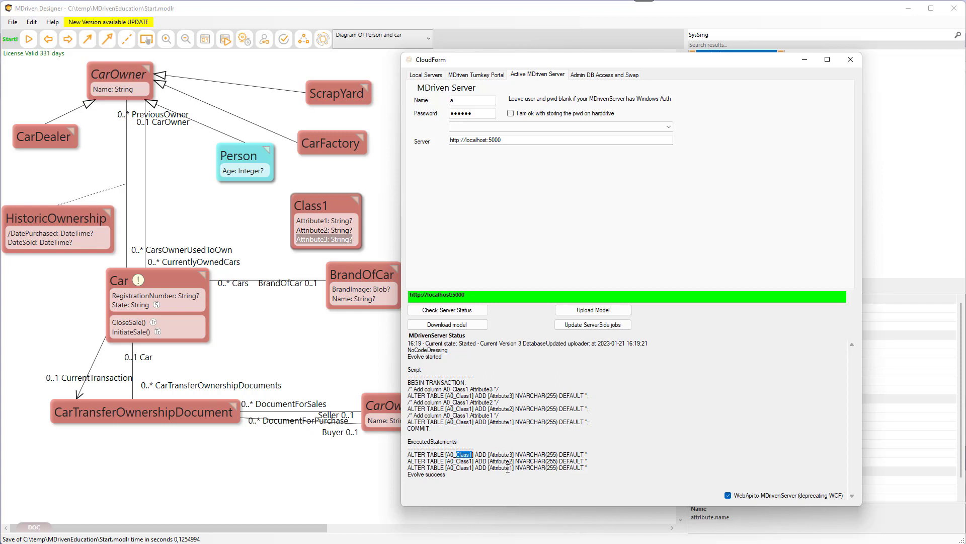
# Delete Attribute3 and Attribute2 from Class1.
pyautogui.click(316, 231)
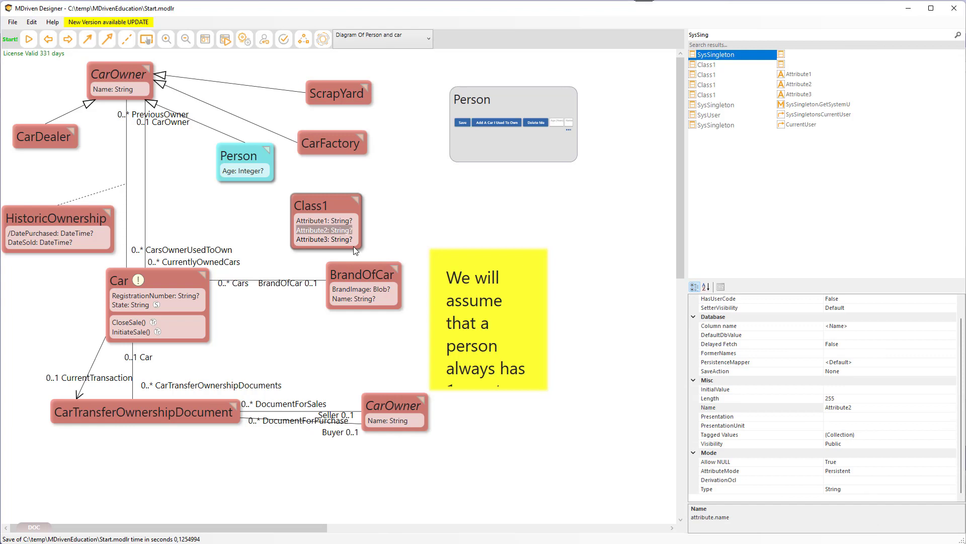
pyautogui.click(319, 240)
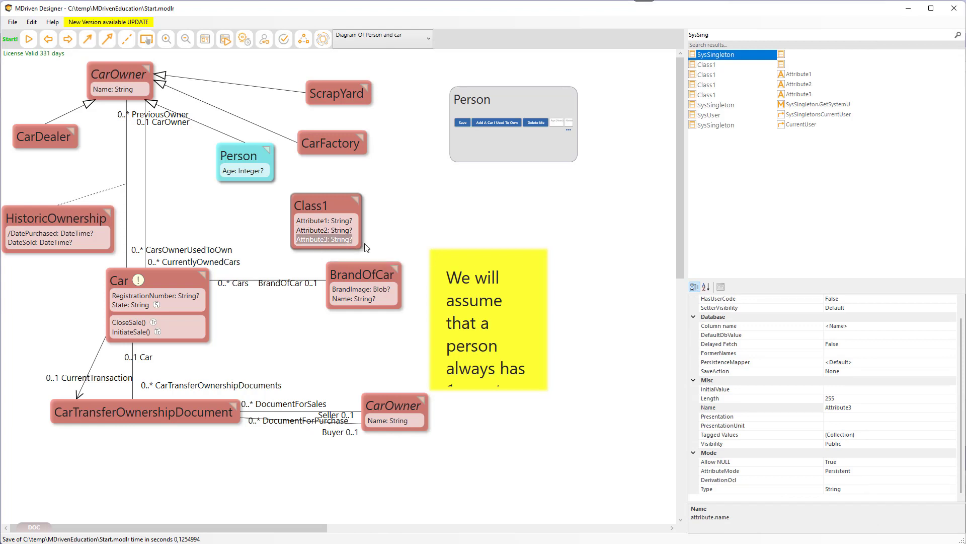
pyautogui.rightClick(319, 242)
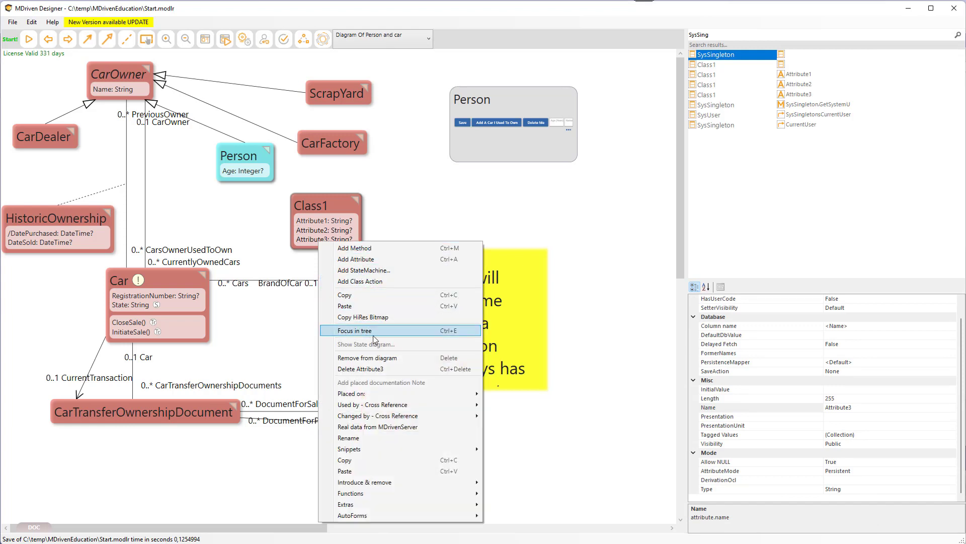
pyautogui.click(360, 369)
pyautogui.rightClick(321, 229)
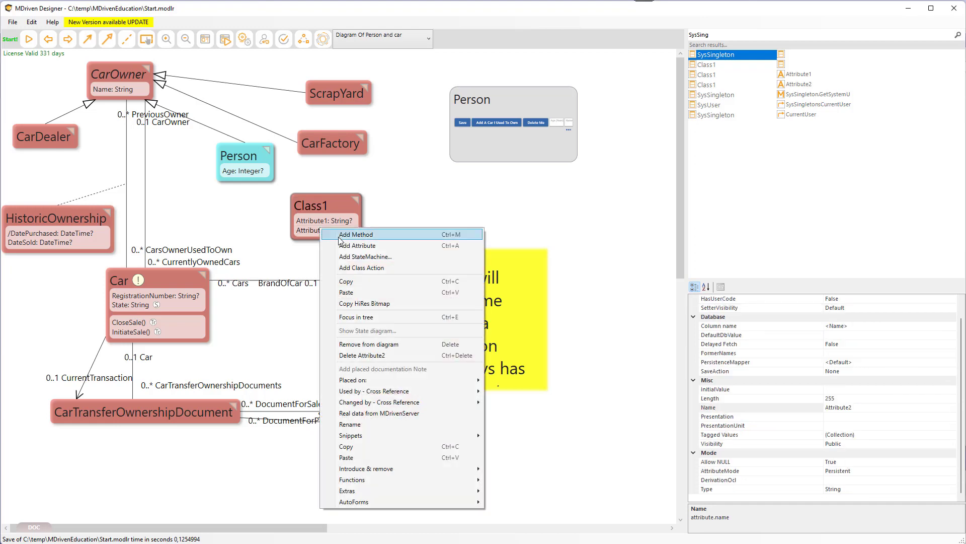
pyautogui.click(365, 355)
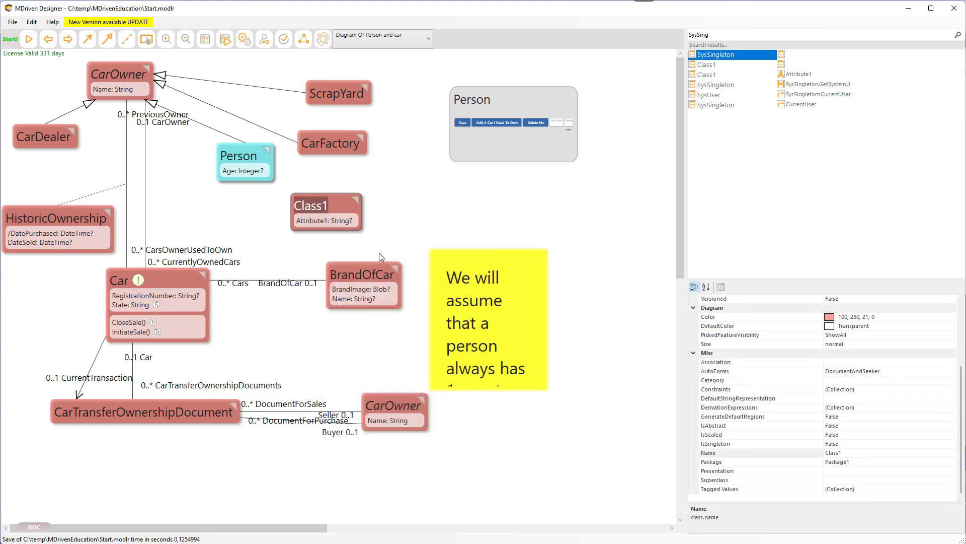
# Upload the model with the removed attributes and review the server status script.
pyautogui.click(323, 40)
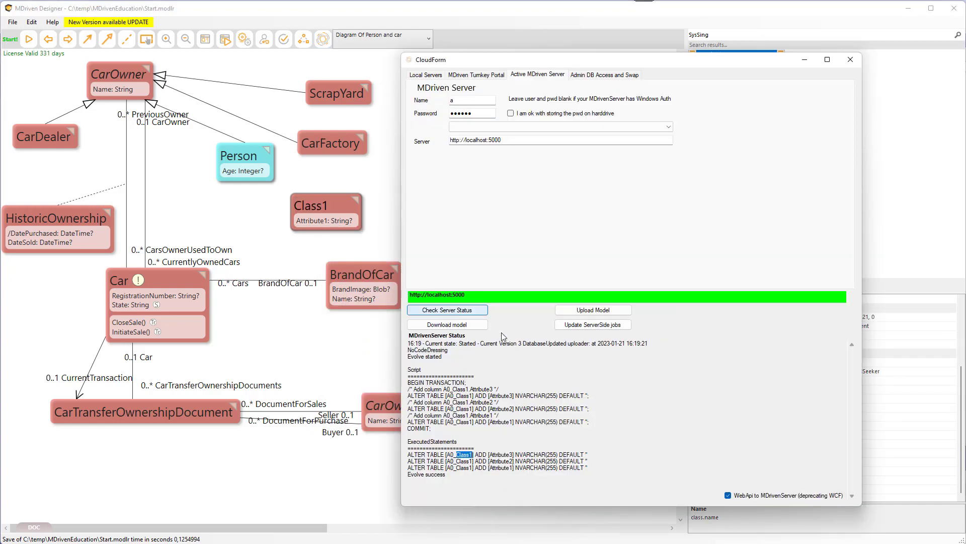
pyautogui.click(583, 310)
pyautogui.click(446, 310)
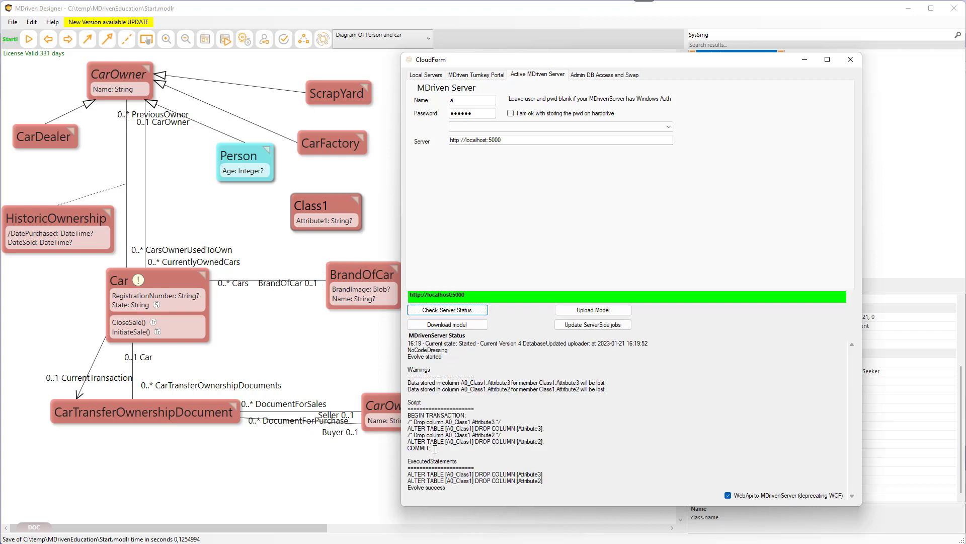
pyautogui.moveTo(408, 473); pyautogui.dragTo(547, 480)
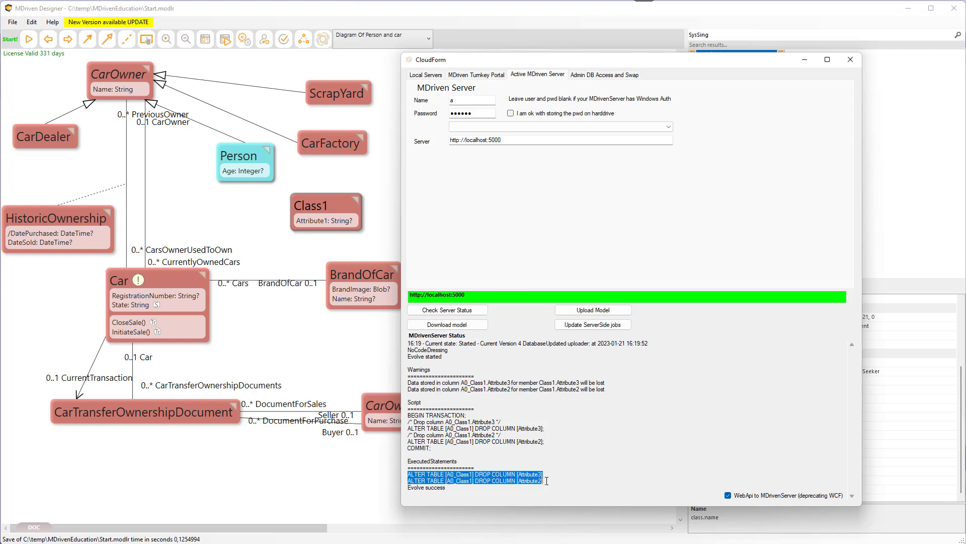
pyautogui.moveTo(429, 474); pyautogui.dragTo(548, 482)
# Draw an association from Class1 to BrandOfCar.
pyautogui.click(310, 222)
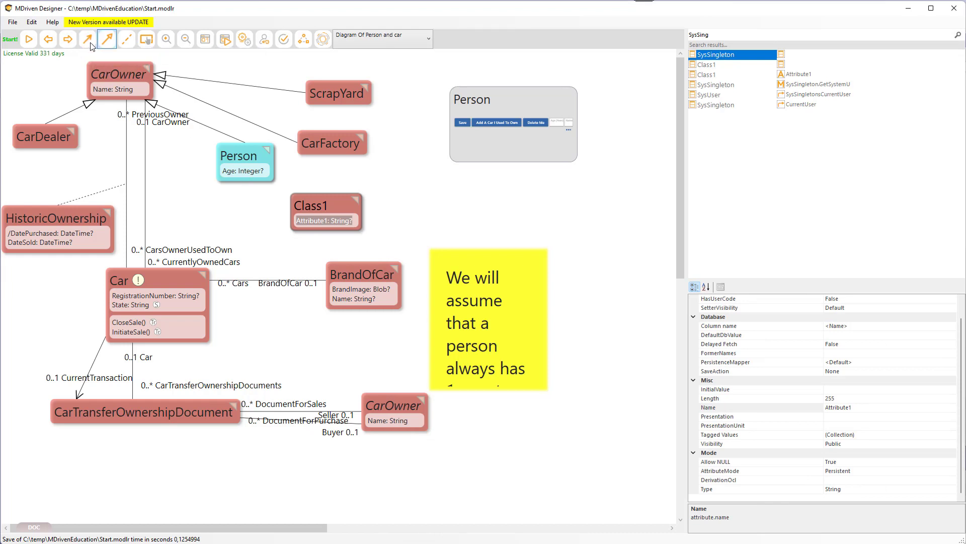
pyautogui.click(91, 44)
pyautogui.click(325, 216)
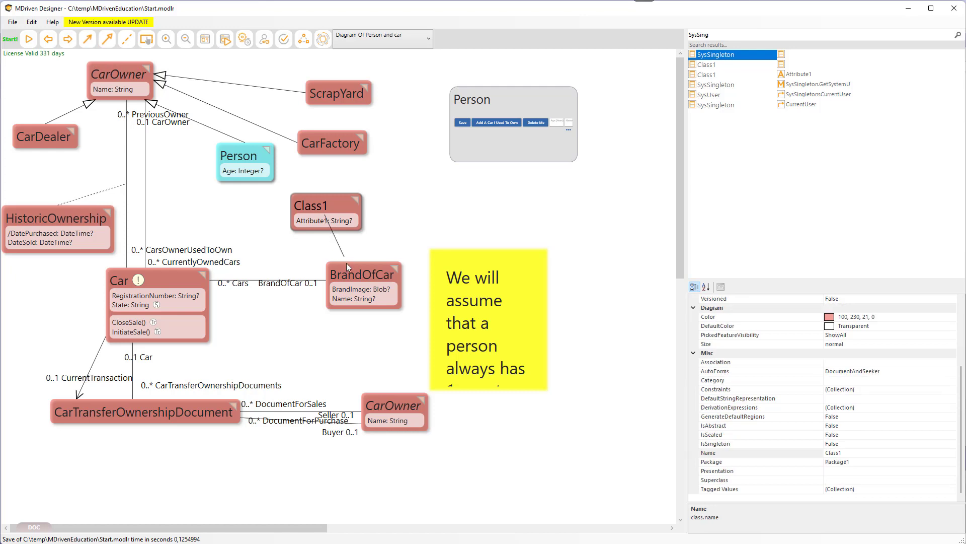
pyautogui.click(358, 287)
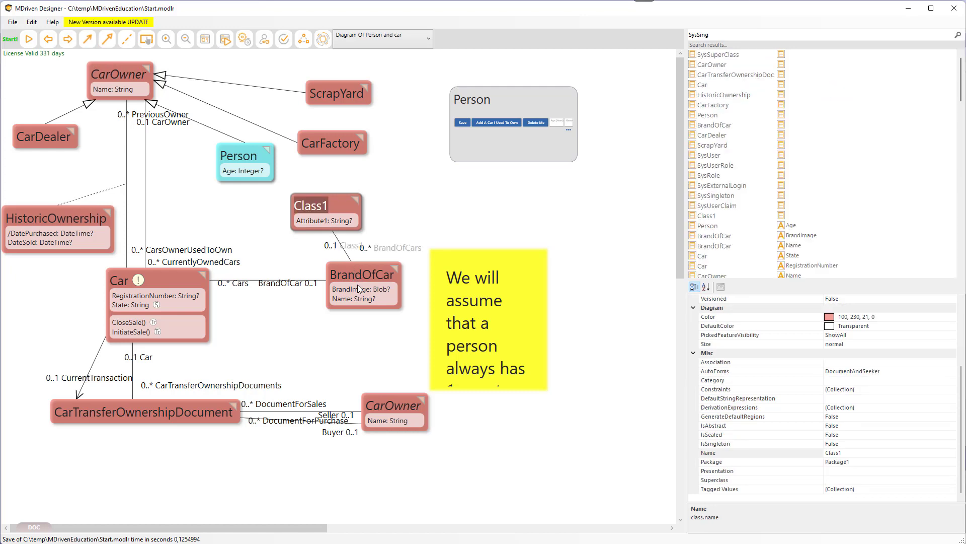
# Upload the model with the new association and review the server status script.
pyautogui.press('super+Tab')
pyautogui.press('Escape')
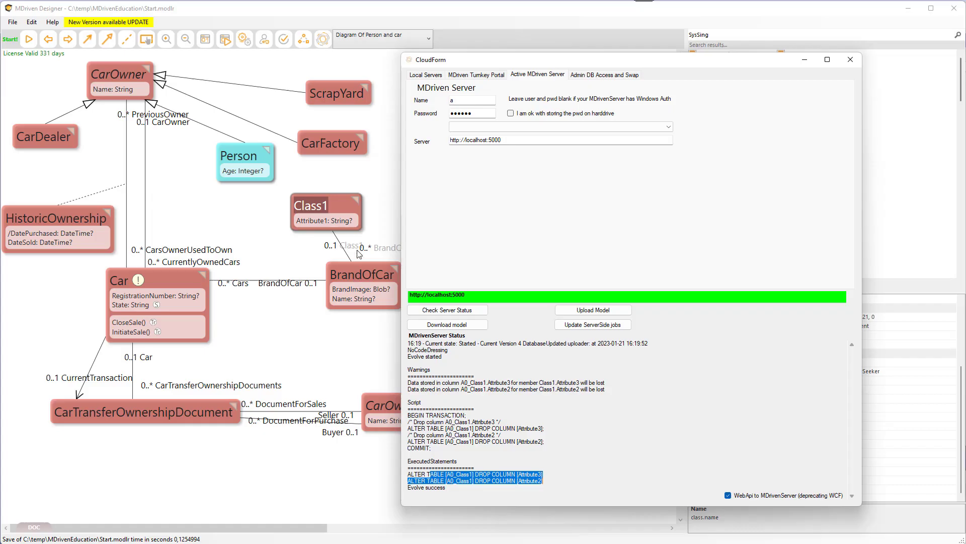
pyautogui.click(598, 312)
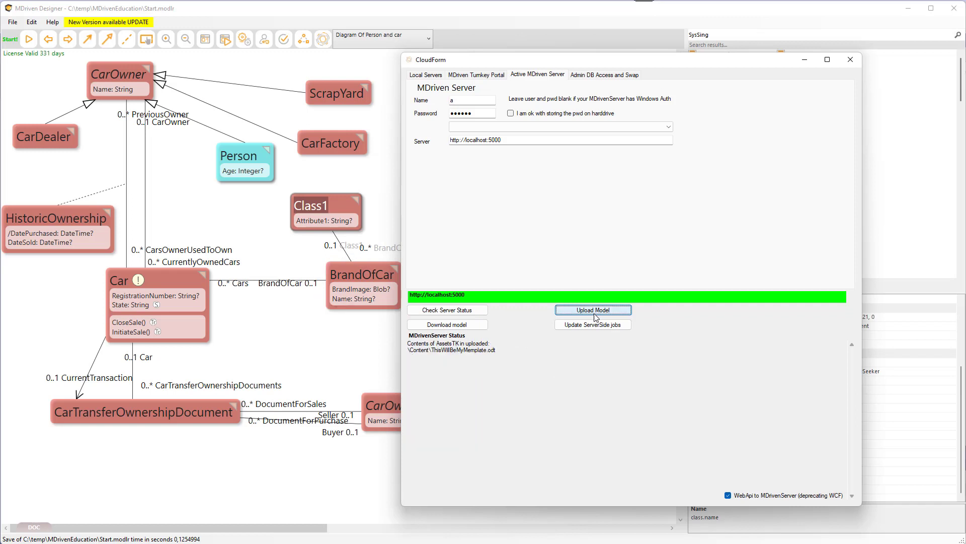
pyautogui.click(446, 311)
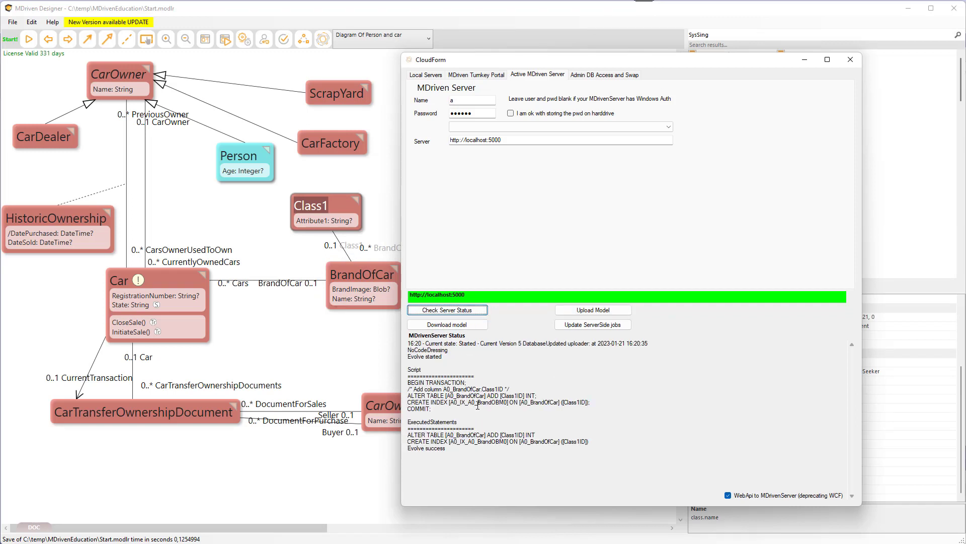
pyautogui.click(428, 401)
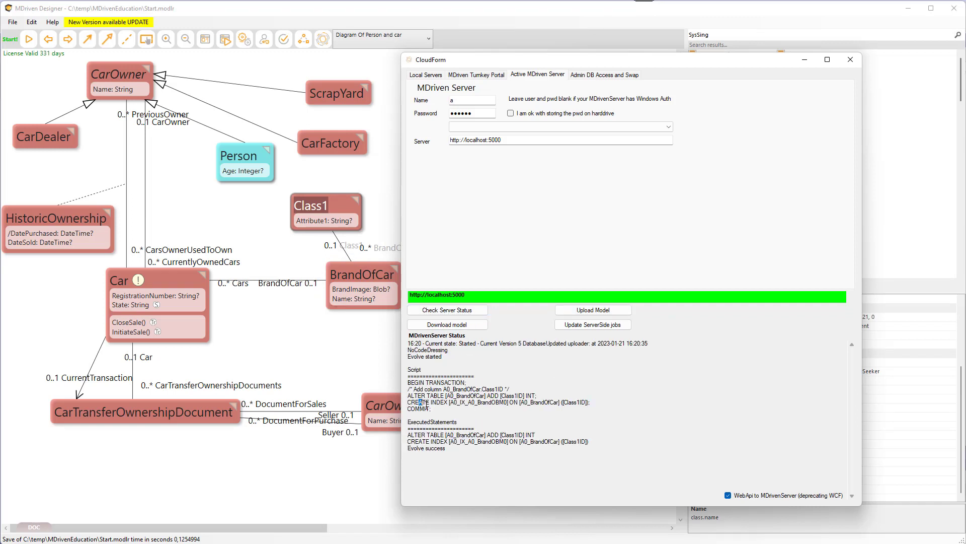
pyautogui.moveTo(427, 396); pyautogui.dragTo(535, 398)
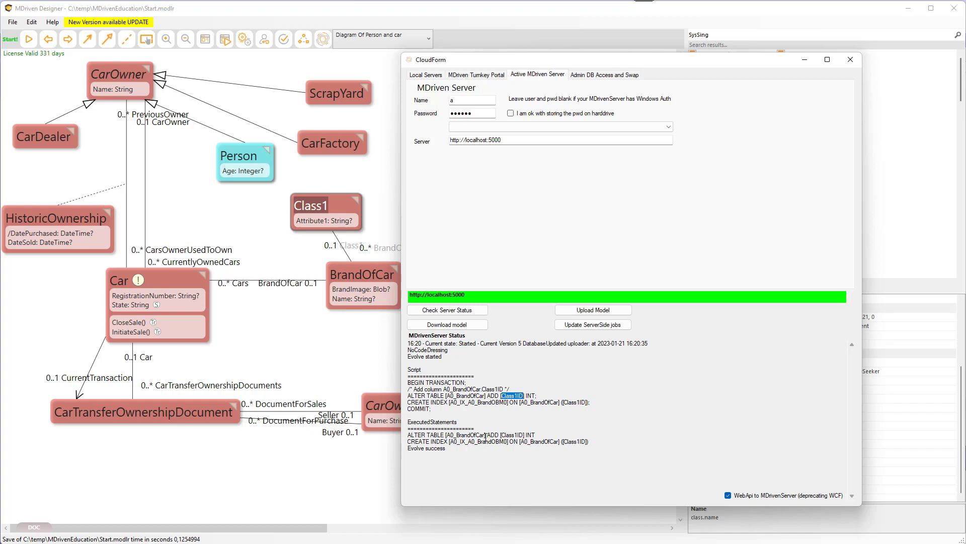
# Delete Class1 from the model via its context commands.
pyautogui.click(346, 253)
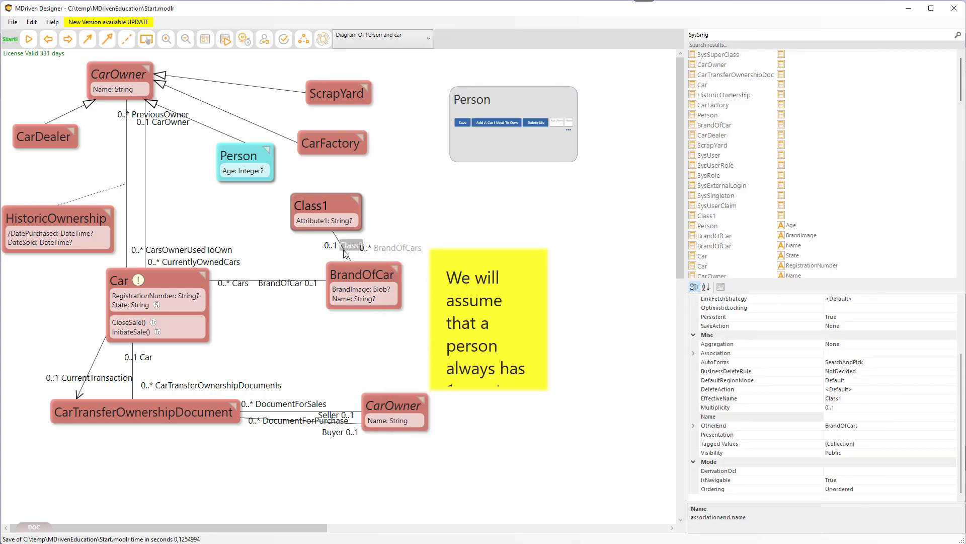
pyautogui.click(302, 206)
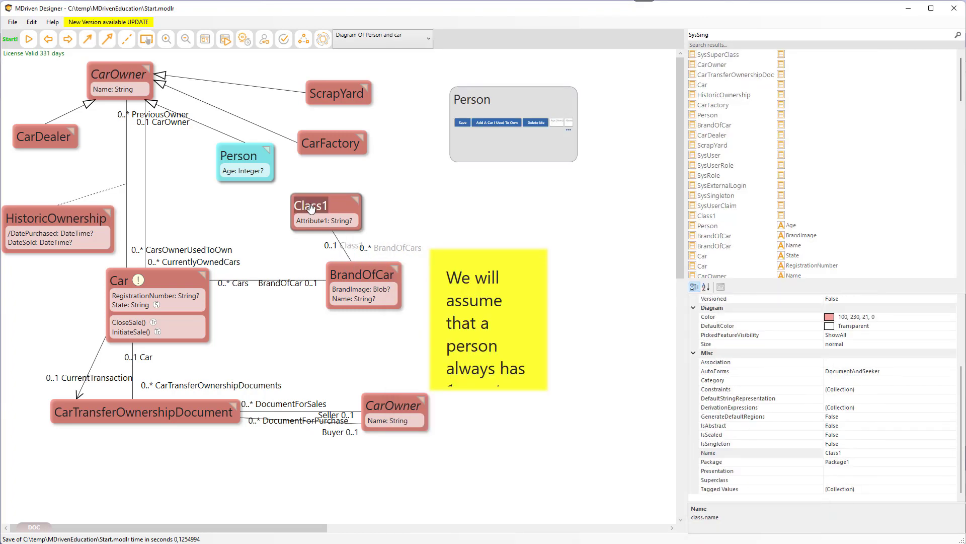
pyautogui.rightClick(309, 208)
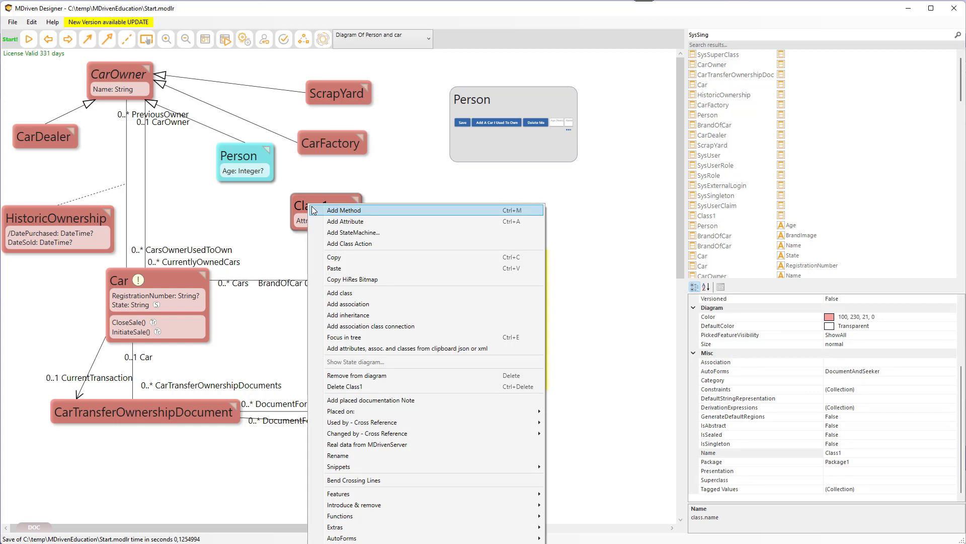
pyautogui.click(371, 387)
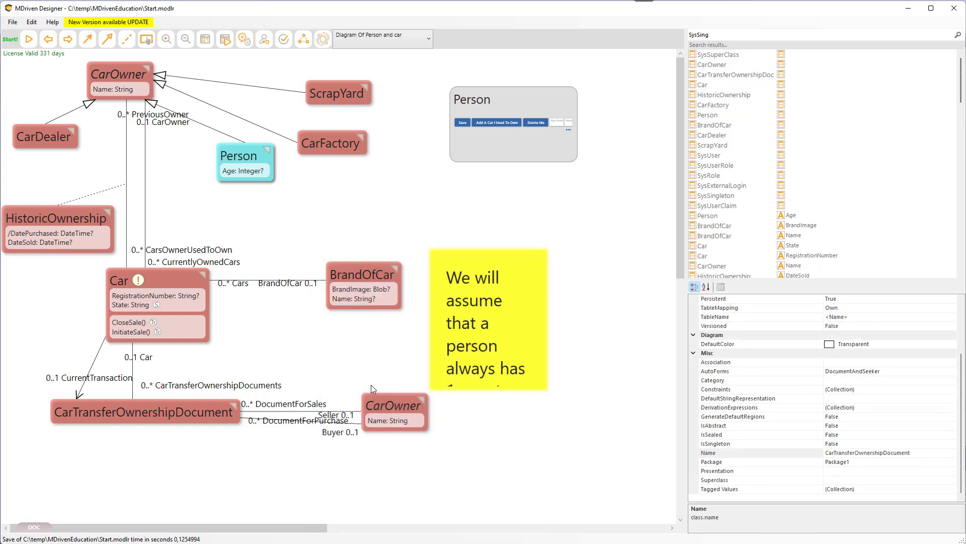
# Upload the model without Class1, check the server status, and review the data-loss warnings and generated SQL script.
pyautogui.hotkey('alt', 'Tab')
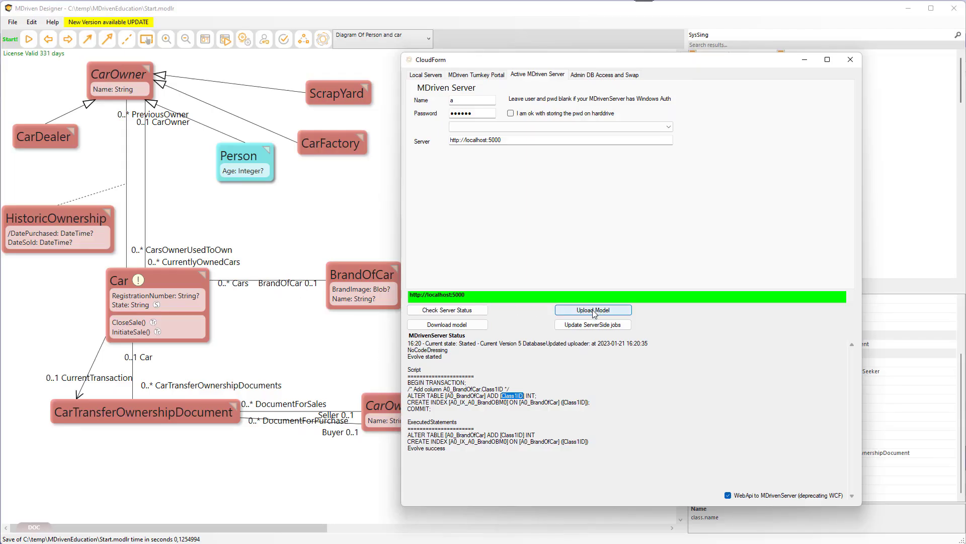
pyautogui.click(591, 309)
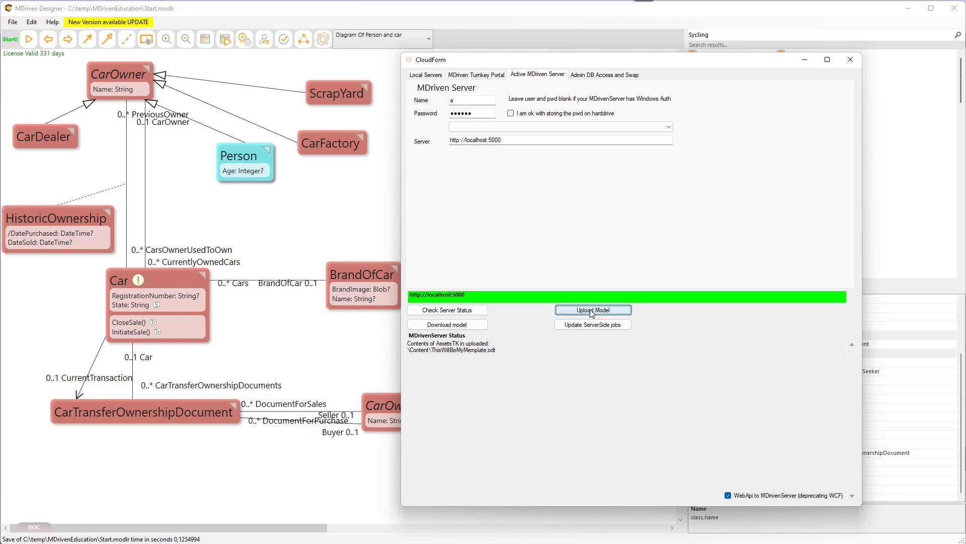
pyautogui.click(455, 311)
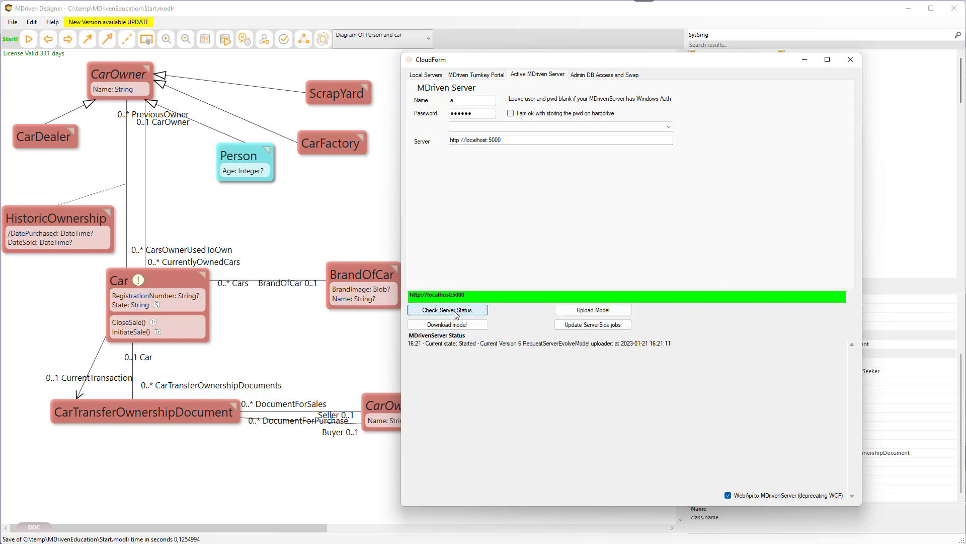
pyautogui.click(455, 311)
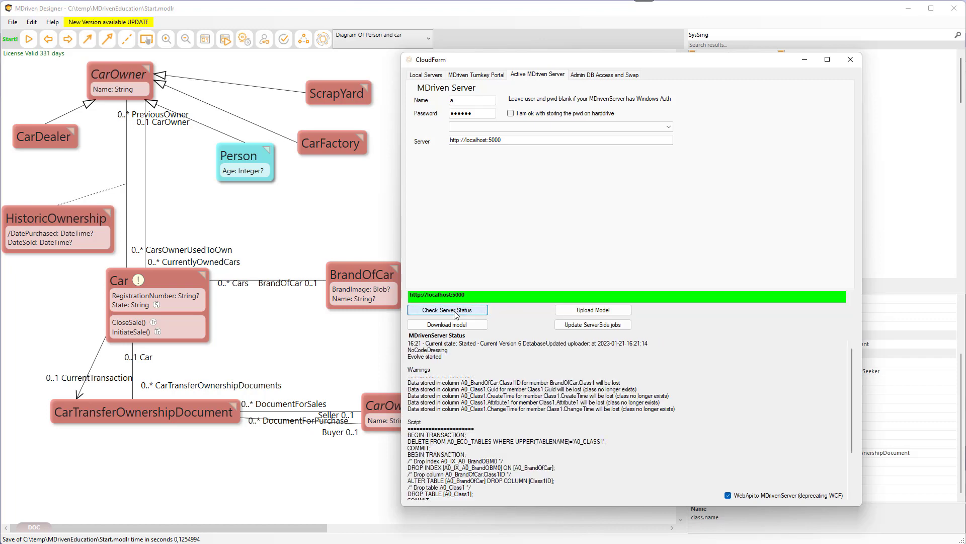
pyautogui.moveTo(415, 383); pyautogui.dragTo(494, 411)
pyautogui.scroll(-3, 493, 409)
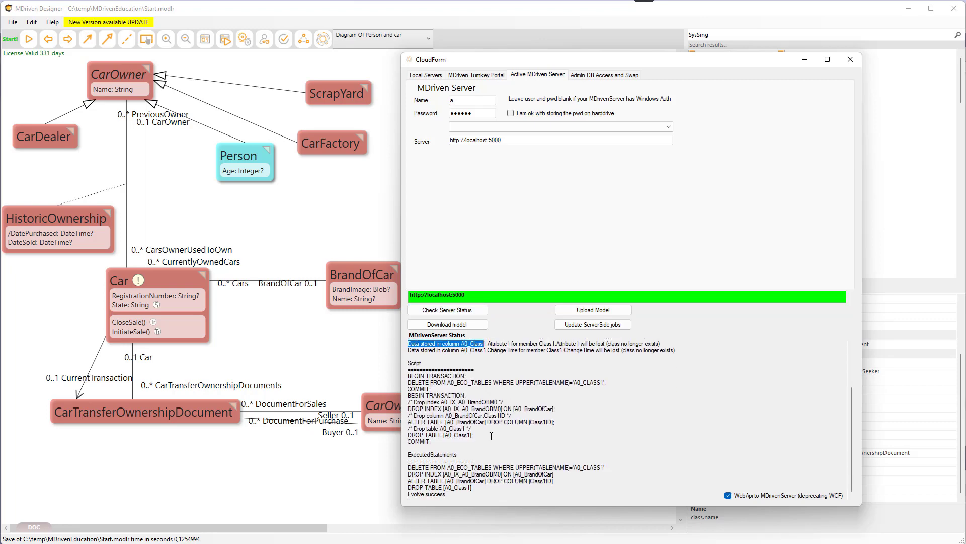
pyautogui.scroll(3, 491, 436)
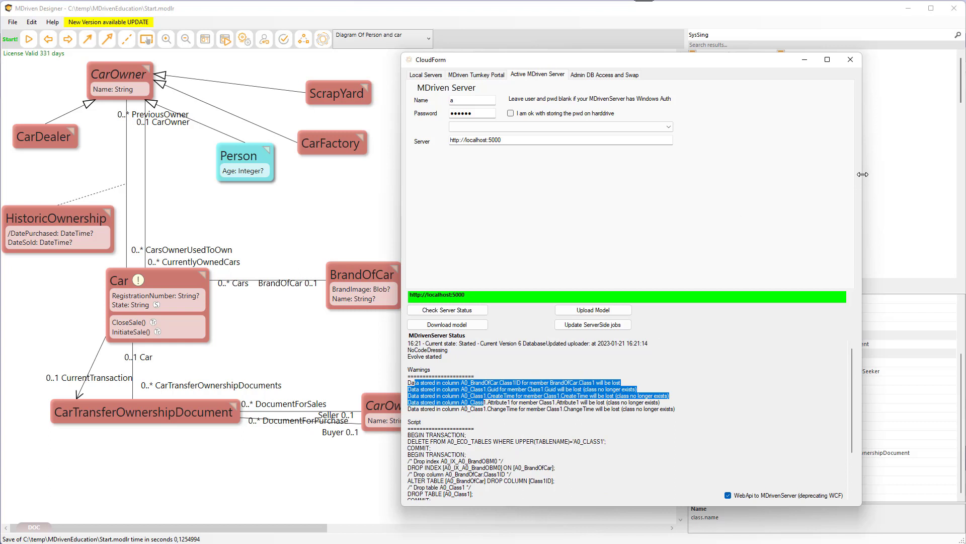
pyautogui.moveTo(862, 174); pyautogui.dragTo(808, 186)
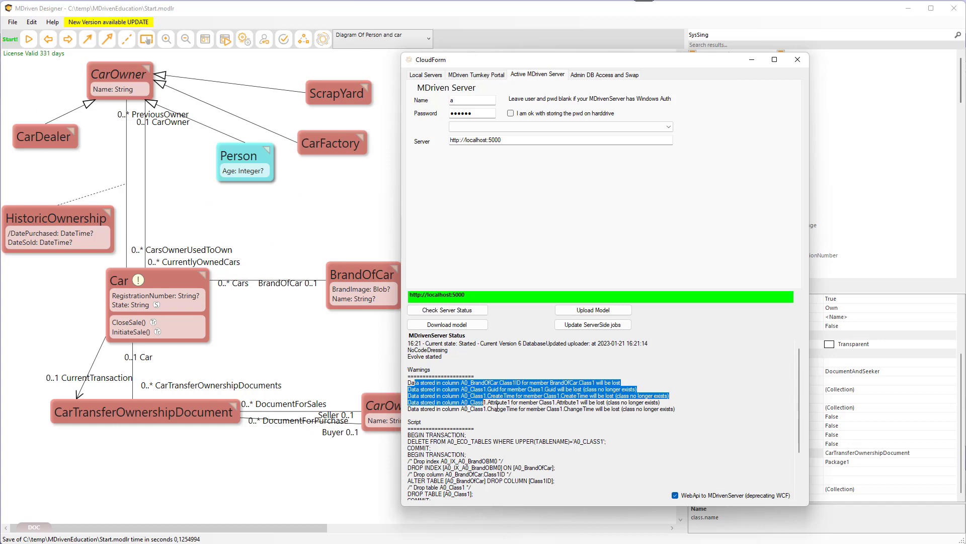
pyautogui.scroll(-2, 504, 415)
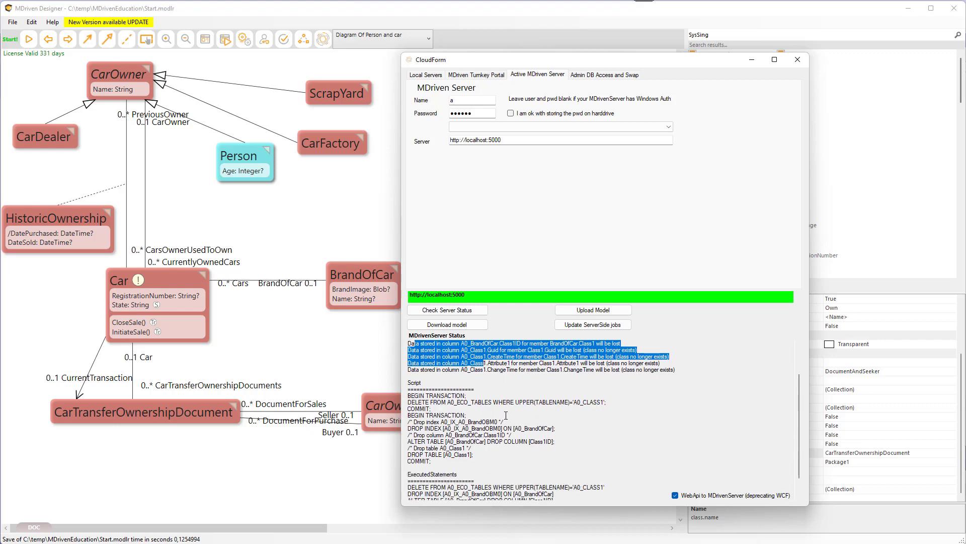
# Switch to the browser and browse the MDriven Server page of the MDriven Wiki.
pyautogui.moveTo(0, 206); pyautogui.dragTo(612, 24)
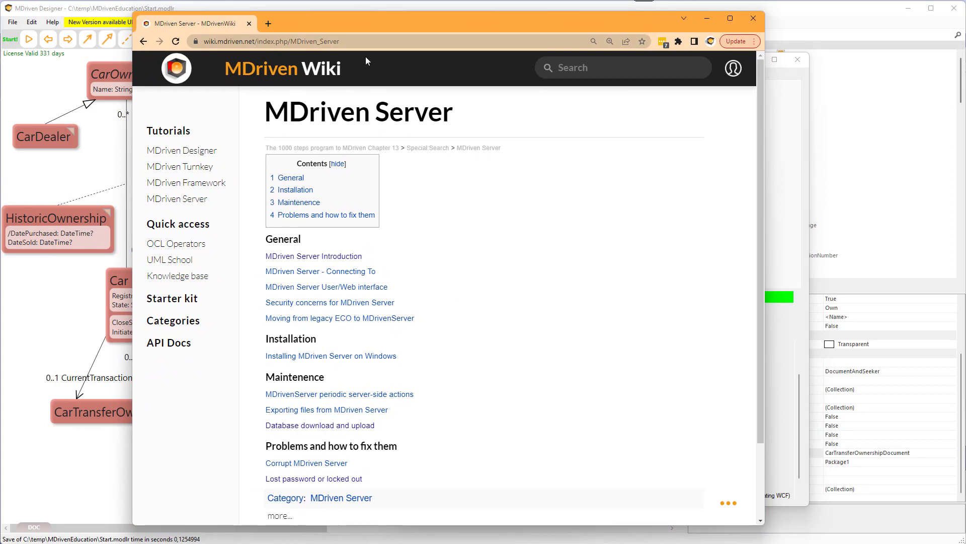
pyautogui.click(583, 69)
pyautogui.write('MDriven')
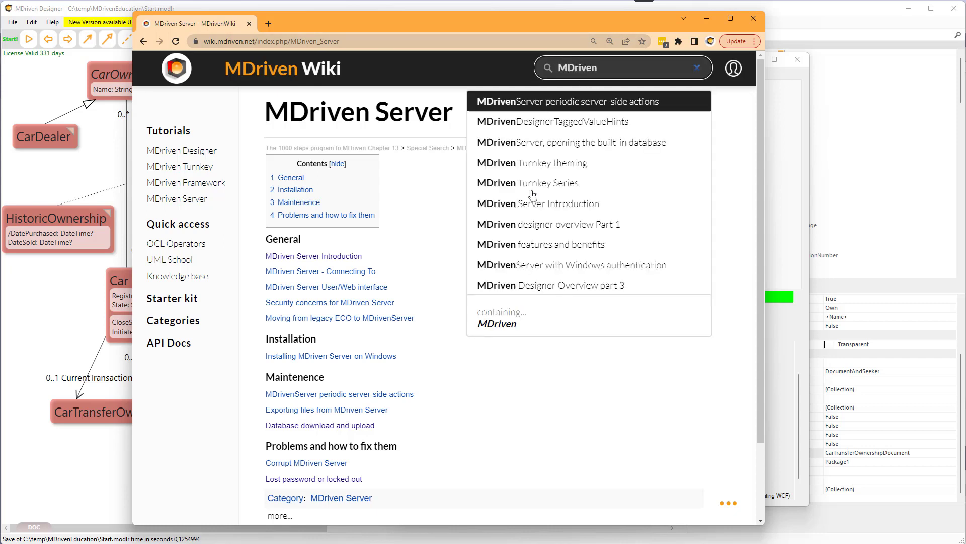
pyautogui.click(180, 202)
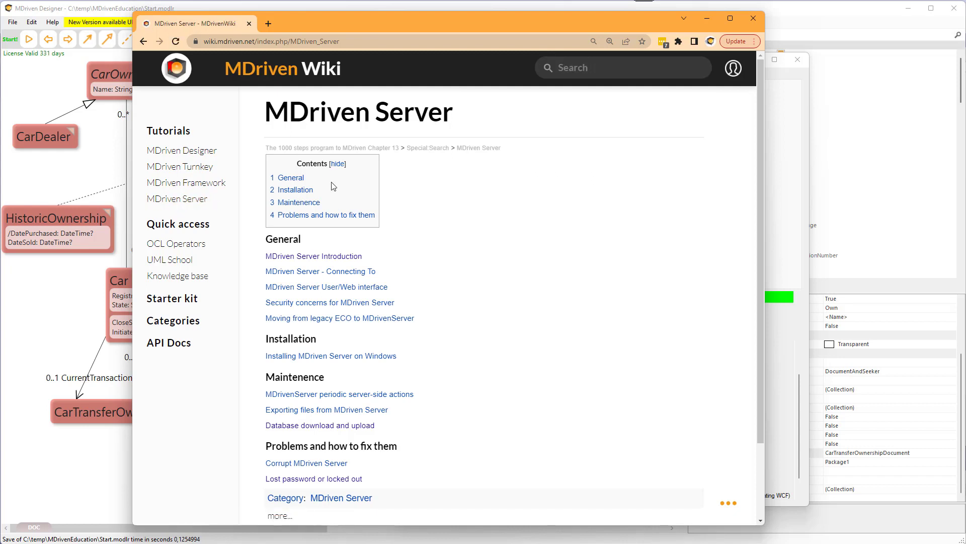
pyautogui.scroll(-2, 410, 275)
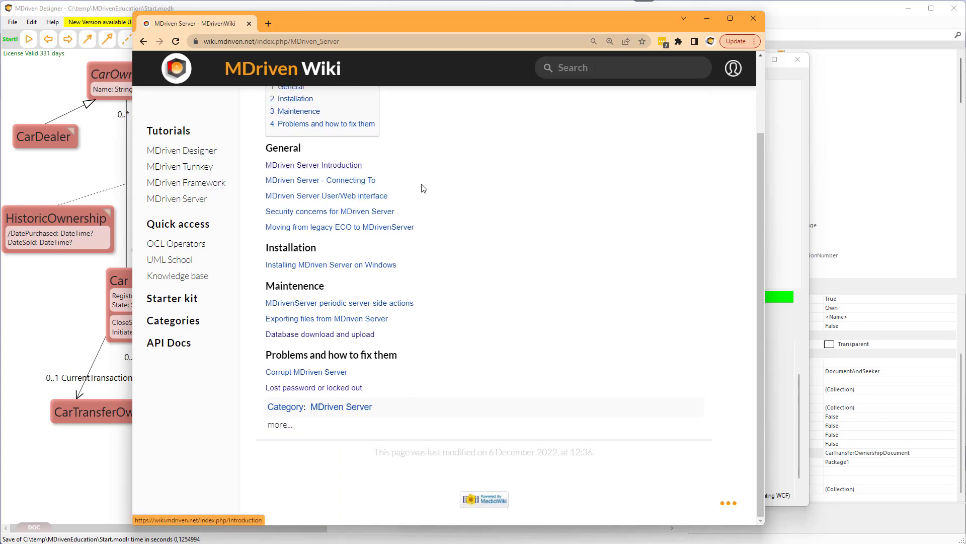
pyautogui.scroll(2, 421, 188)
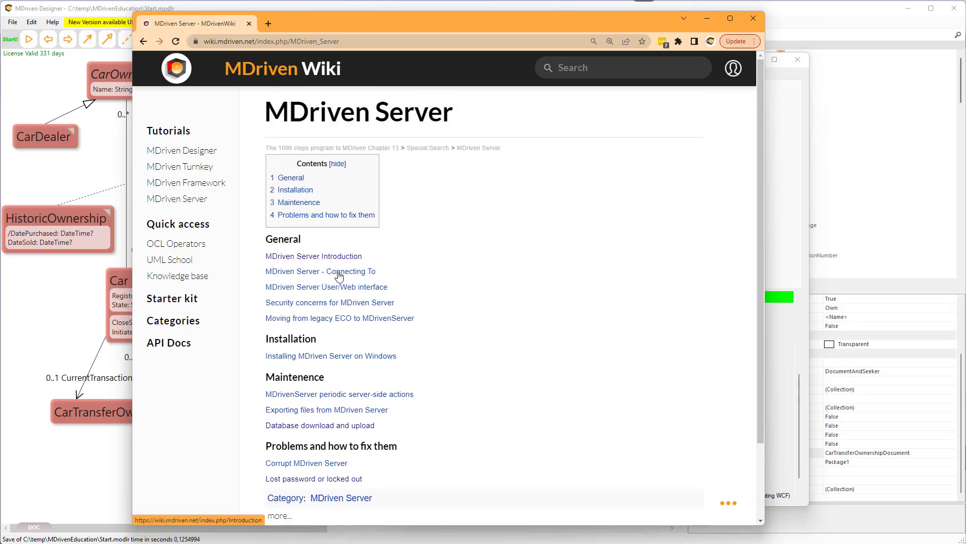